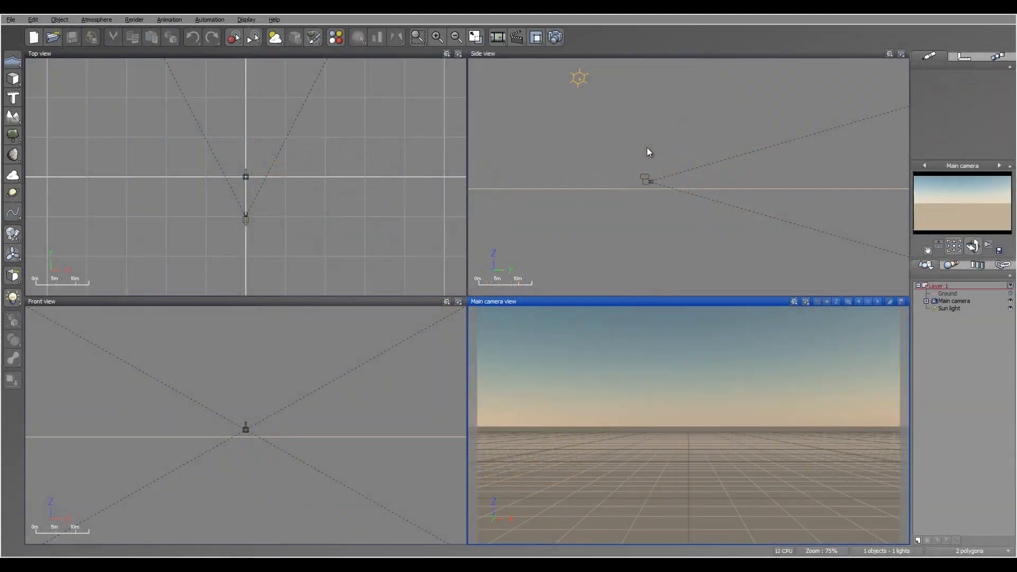
# - Add a procedural terrain and move it in front of the main camera, to about 501 m along Y
pyautogui.moveTo(715, 131); pyautogui.dragTo(677, 184, button='right')
pyautogui.moveTo(329, 106); pyautogui.dragTo(307, 132, button='right')
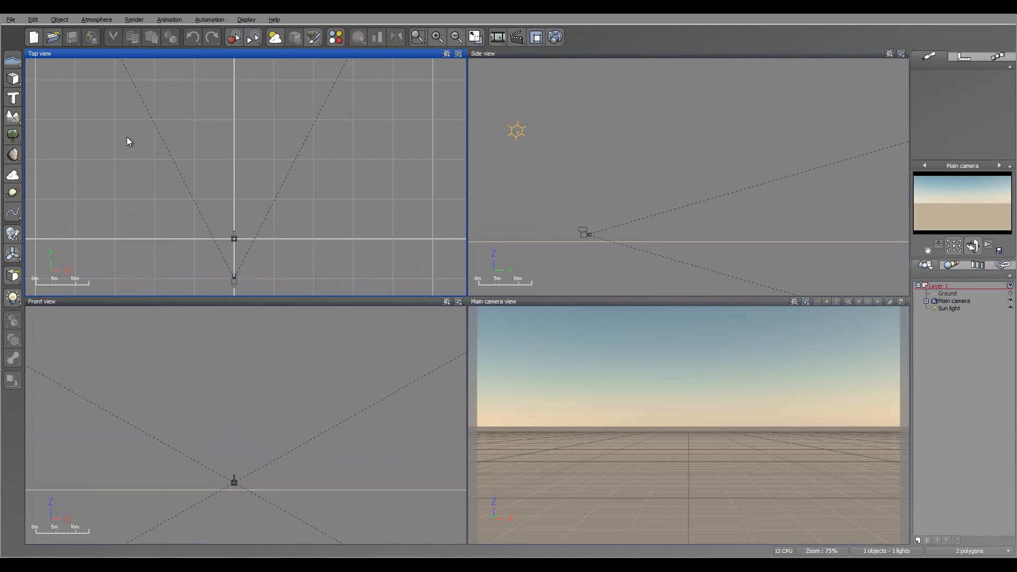
pyautogui.moveTo(13, 122)
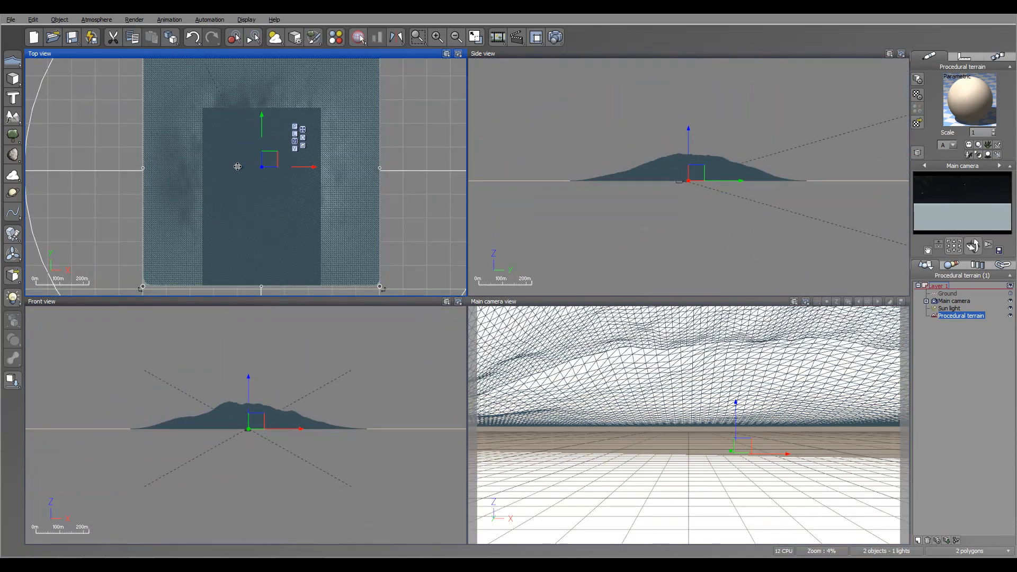
pyautogui.moveTo(238, 166); pyautogui.dragTo(303, 108)
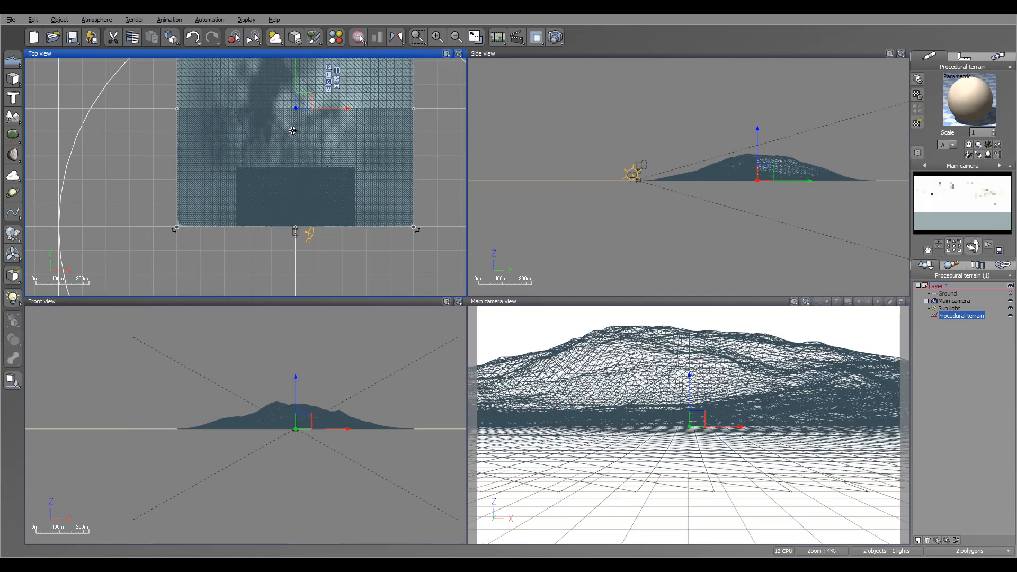
pyautogui.moveTo(336, 151); pyautogui.dragTo(333, 196, button='right')
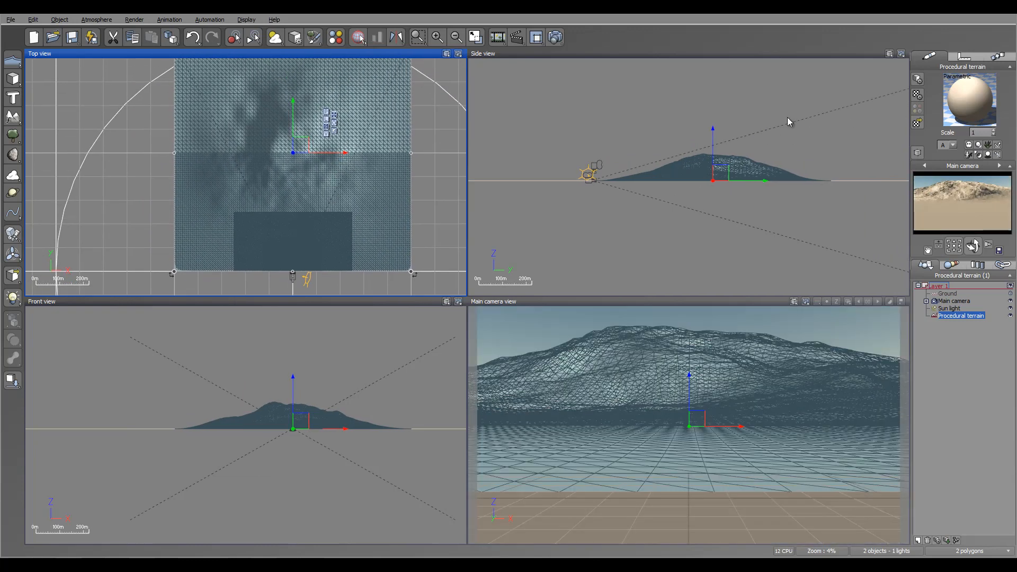
# - Check the procedural terrain's position and size, and open the terrain for editing
pyautogui.click(964, 57)
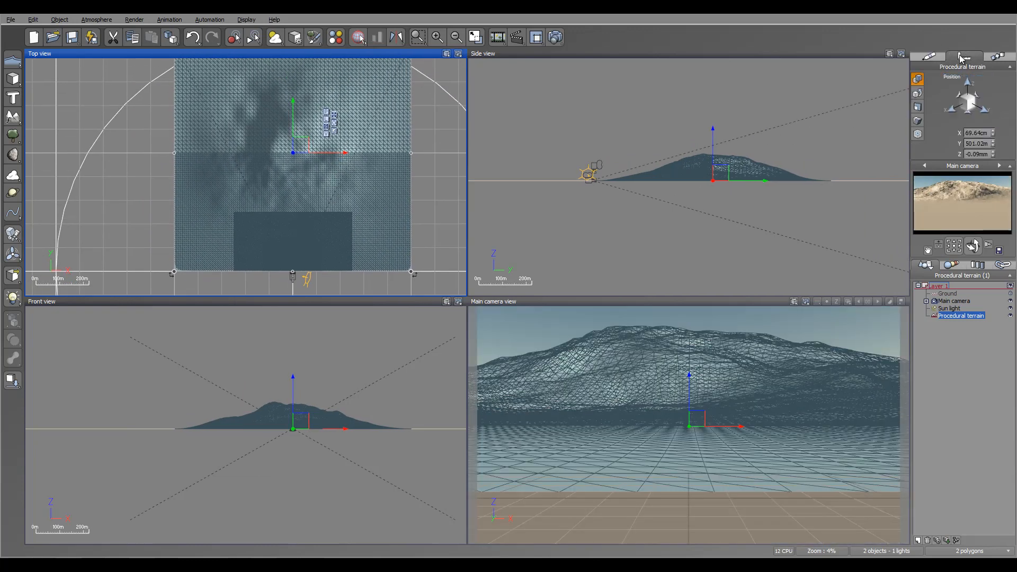
pyautogui.click(918, 110)
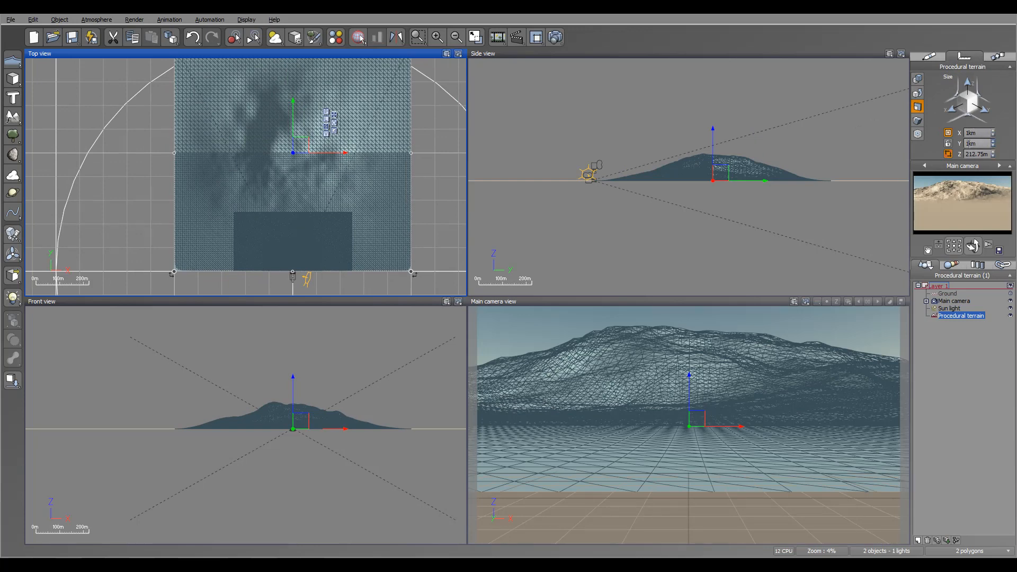
pyautogui.click(929, 56)
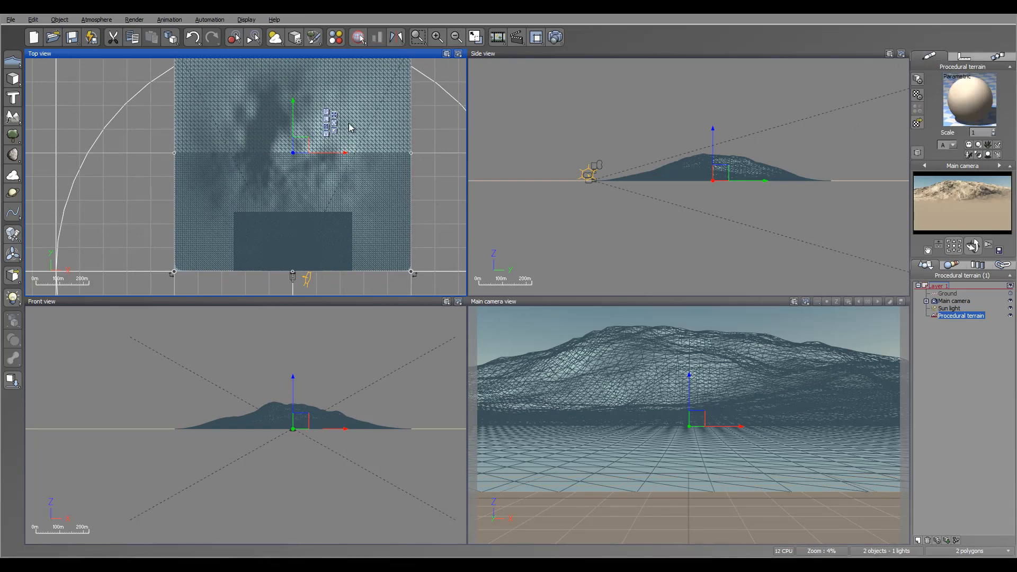
pyautogui.rightClick(311, 175)
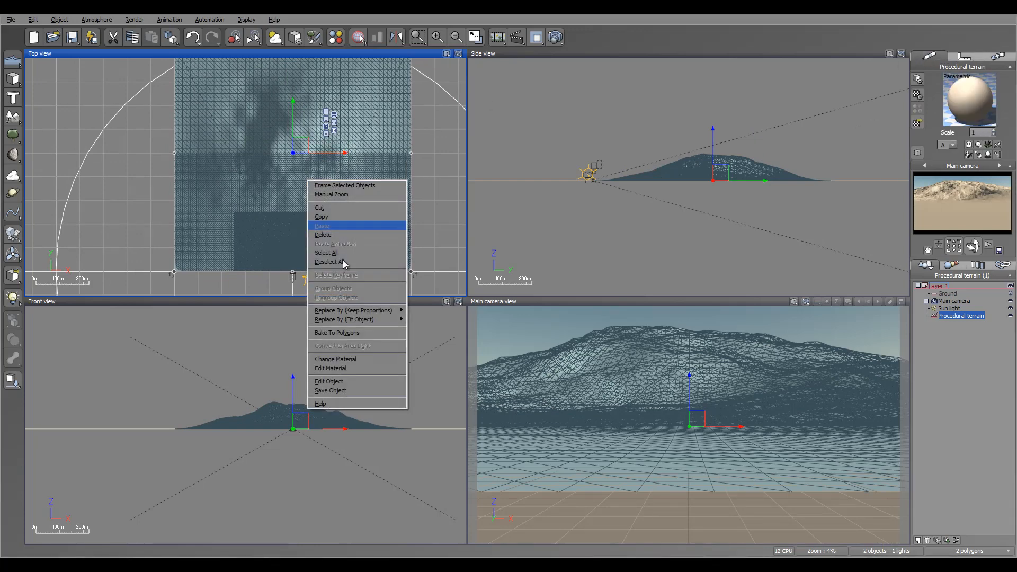
pyautogui.click(361, 381)
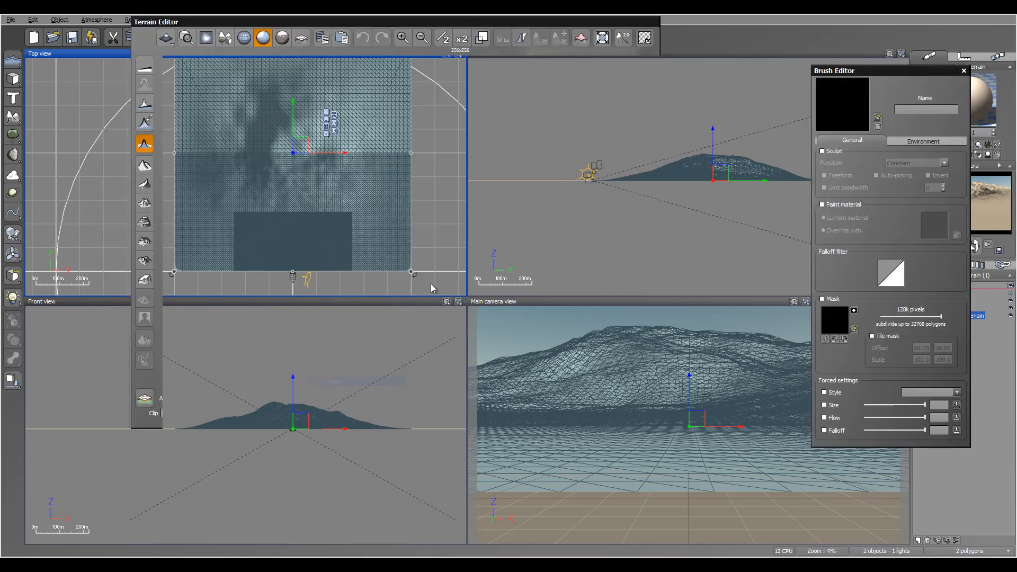
pyautogui.moveTo(417, 230)
pyautogui.mouseDown(button='right')
pyautogui.moveTo(453, 186)
pyautogui.moveTo(390, 265)
pyautogui.moveTo(372, 223)
pyautogui.moveTo(385, 126)
pyautogui.moveTo(383, 210)
pyautogui.mouseUp(button='right')
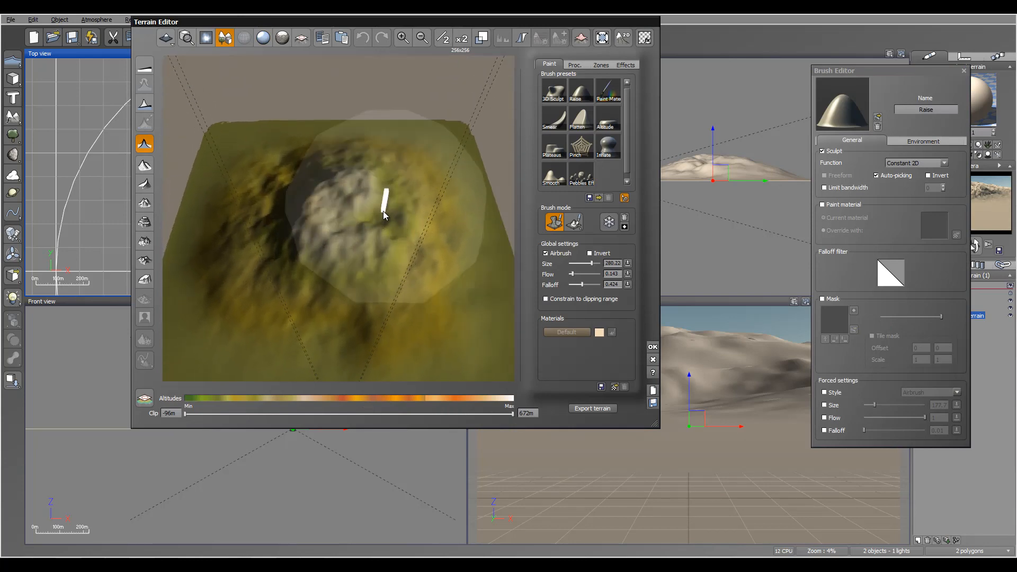
# - Reset the terrain's altitude production function and flatten its base shape
pyautogui.click(573, 65)
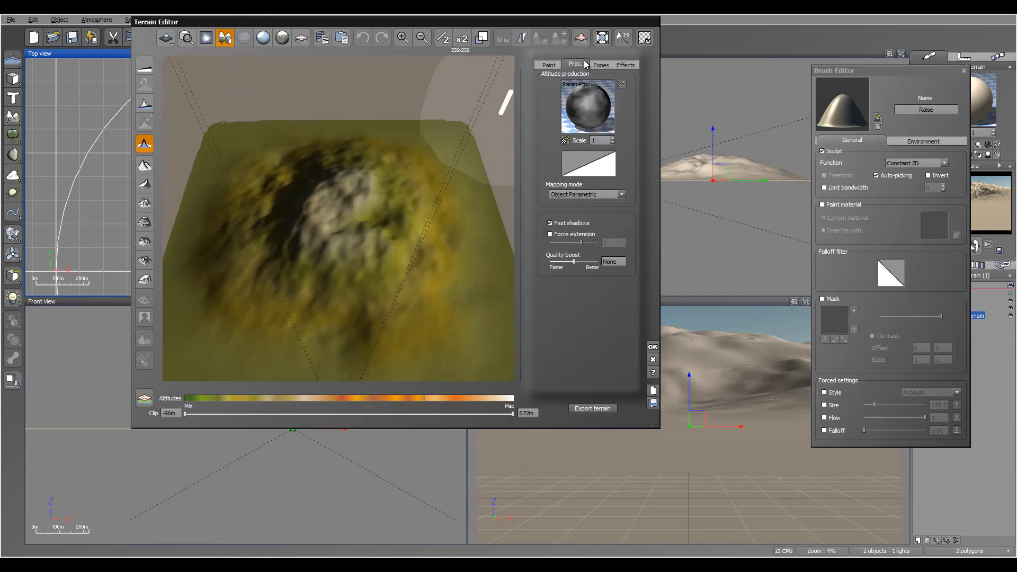
pyautogui.rightClick(584, 101)
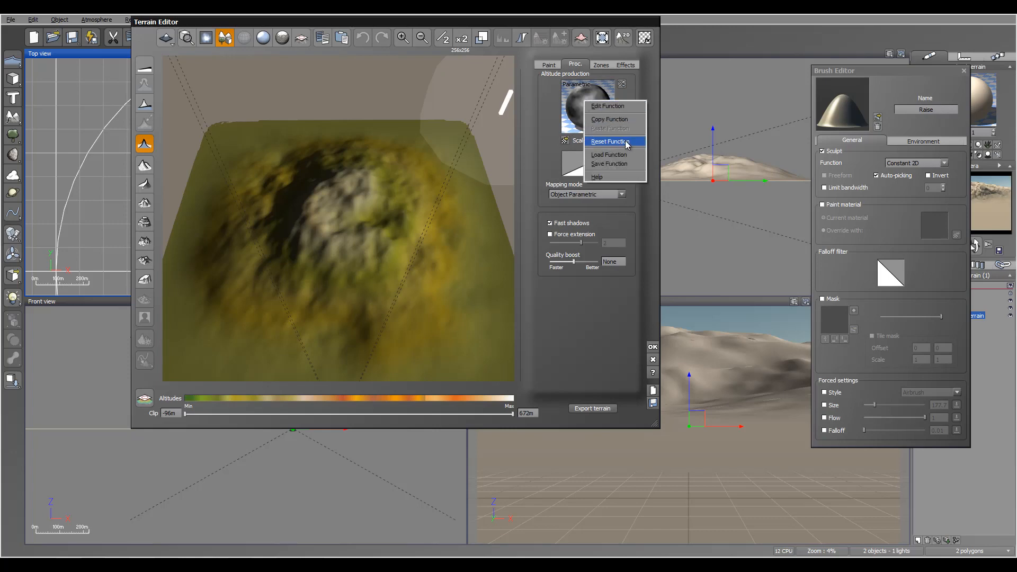
pyautogui.click(608, 141)
pyautogui.moveTo(399, 129); pyautogui.dragTo(385, 217, button='right')
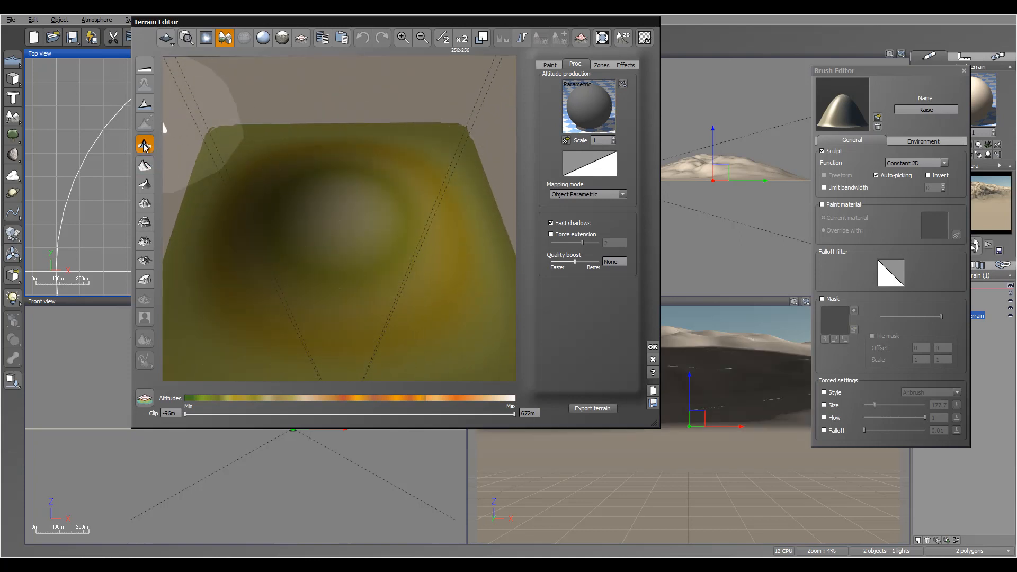
pyautogui.moveTo(191, 174); pyautogui.dragTo(454, 190, button='right')
# - Edit the altitude production function and add a fractal node below Position, with its type set to Eroded Rocky Mountains
pyautogui.rightClick(595, 108)
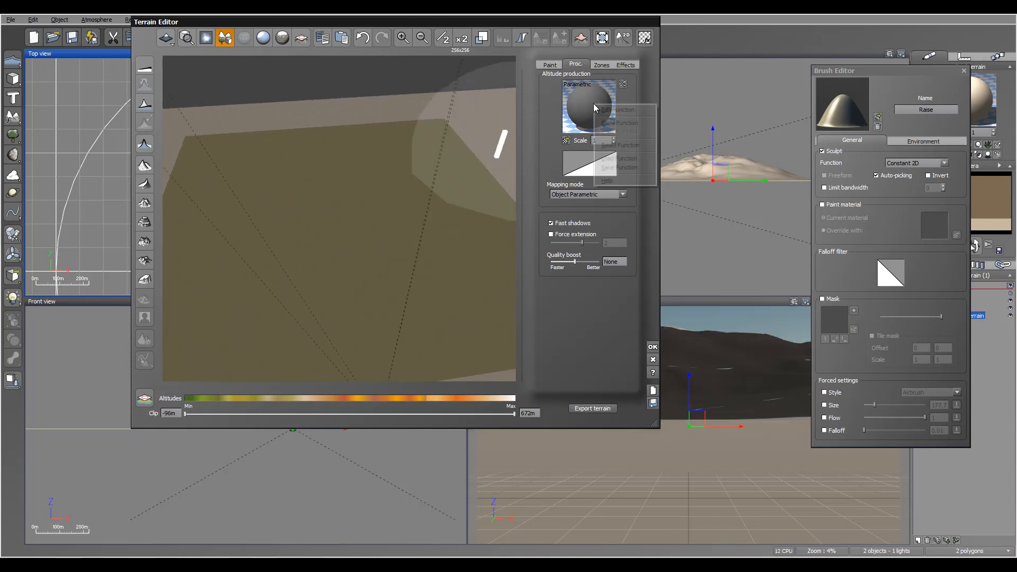
pyautogui.click(626, 112)
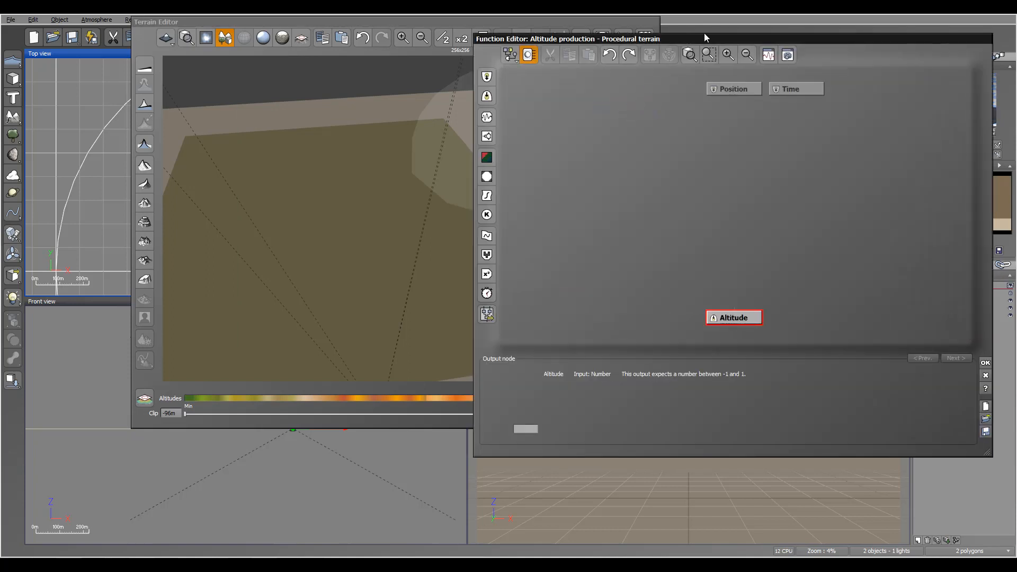
pyautogui.moveTo(716, 39); pyautogui.dragTo(481, 29)
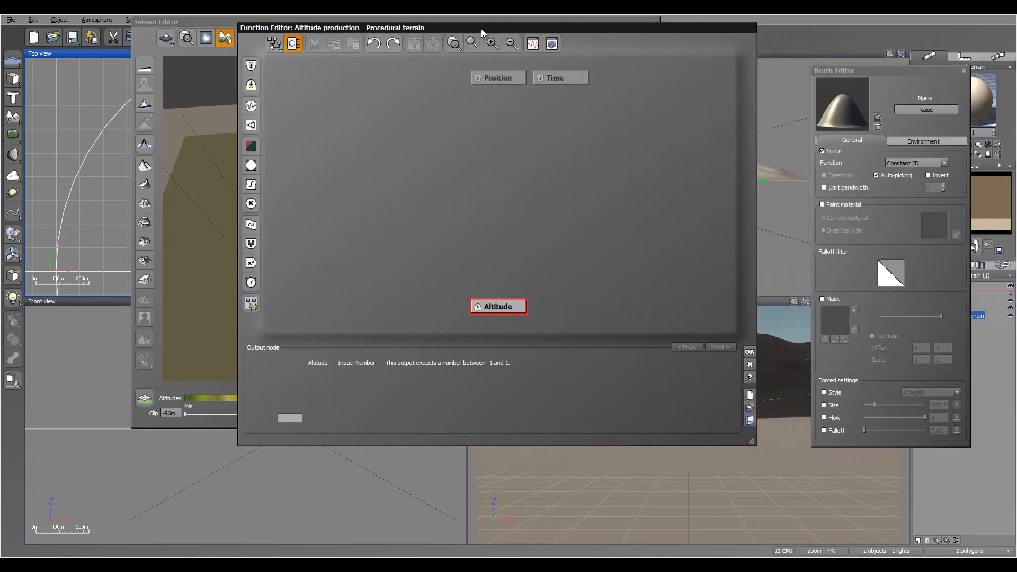
pyautogui.rightClick(444, 203)
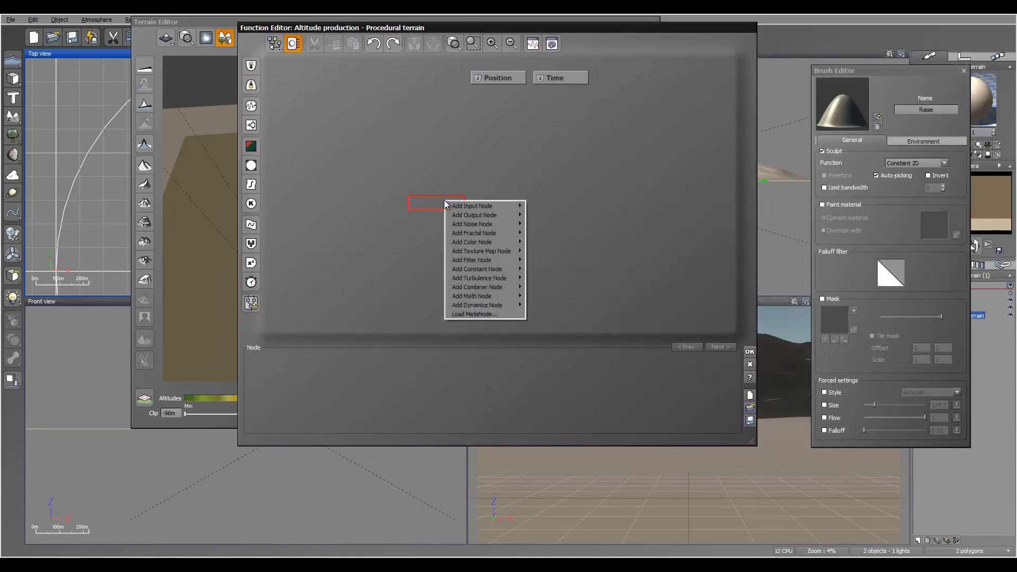
pyautogui.click(251, 126)
pyautogui.click(252, 127)
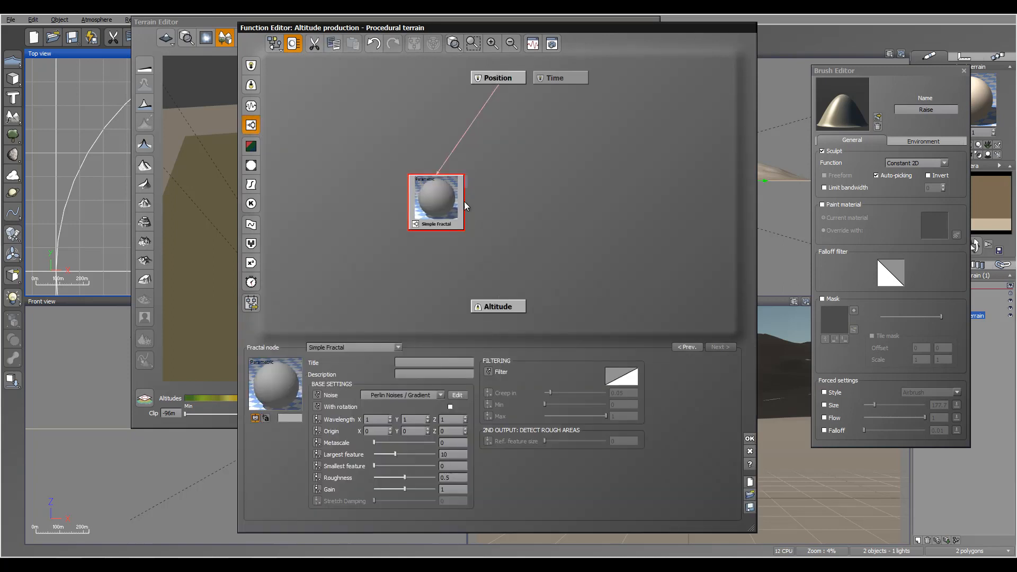
pyautogui.moveTo(434, 197); pyautogui.dragTo(442, 182)
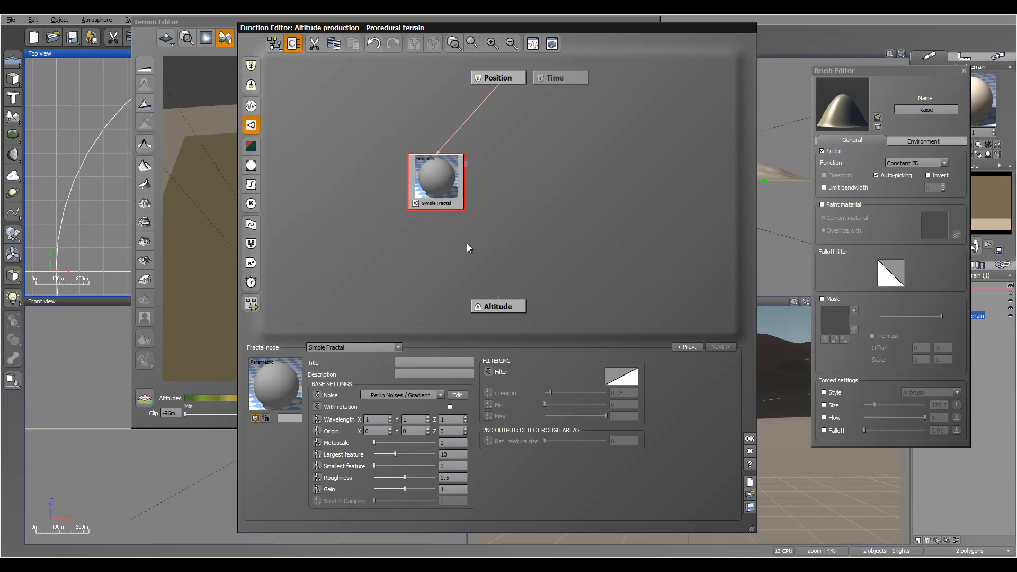
pyautogui.click(390, 346)
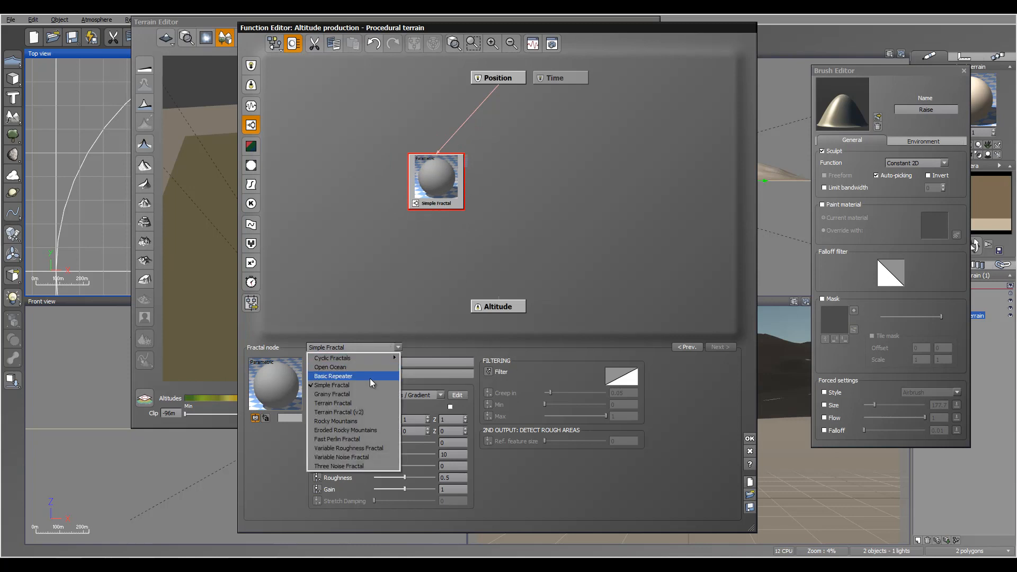
pyautogui.click(368, 430)
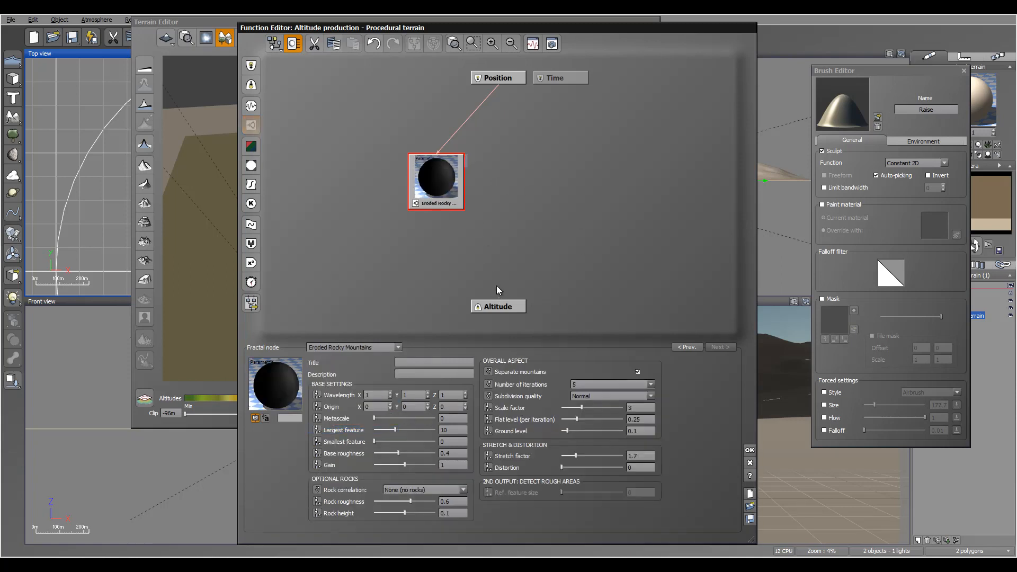
# - Connect the fractal node's Altitude output to the graph's Altitude node and inspect the resulting terrain
pyautogui.click(437, 206)
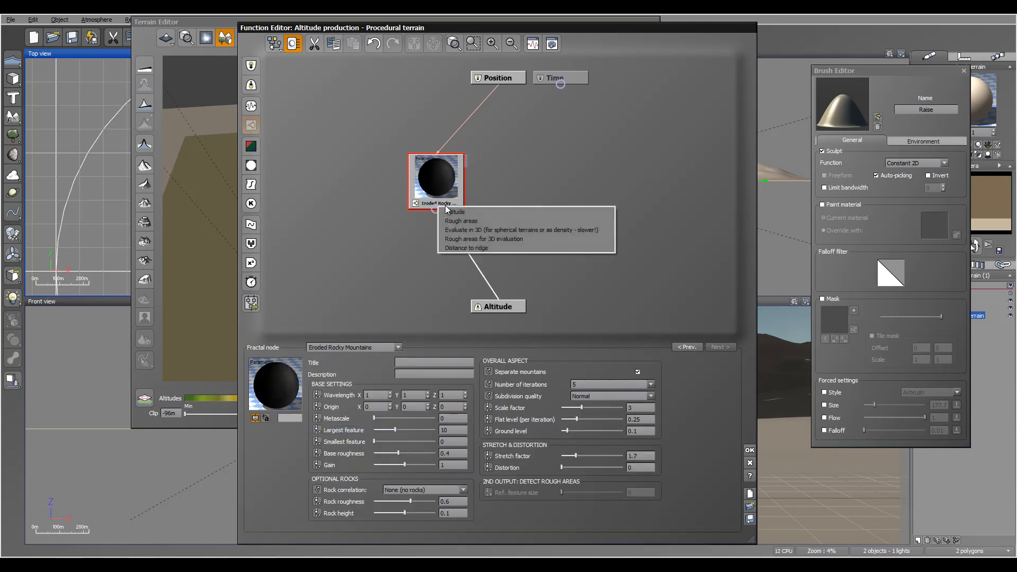
pyautogui.click(478, 213)
pyautogui.moveTo(452, 190); pyautogui.dragTo(451, 211)
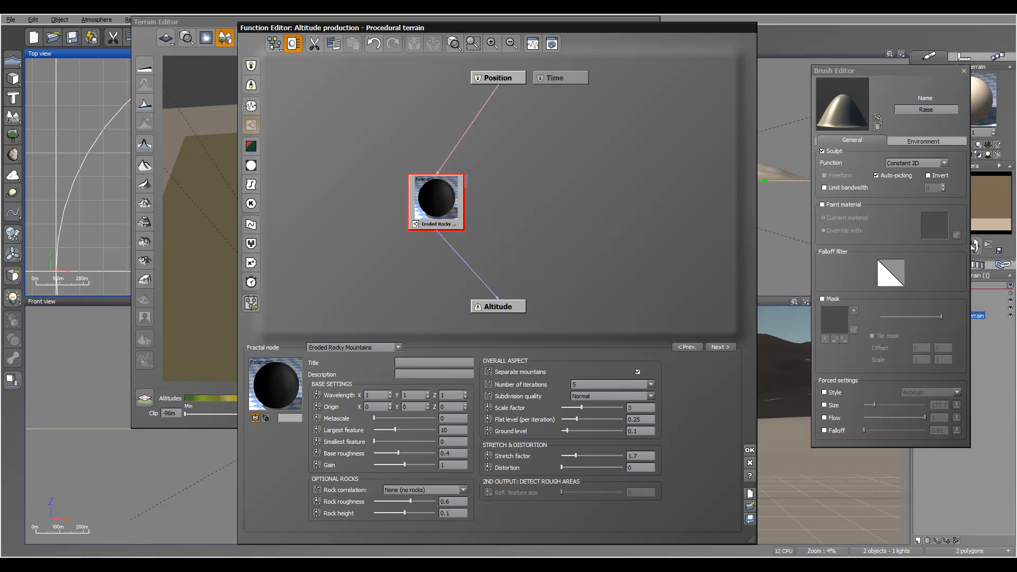
pyautogui.moveTo(480, 33); pyautogui.dragTo(714, 31)
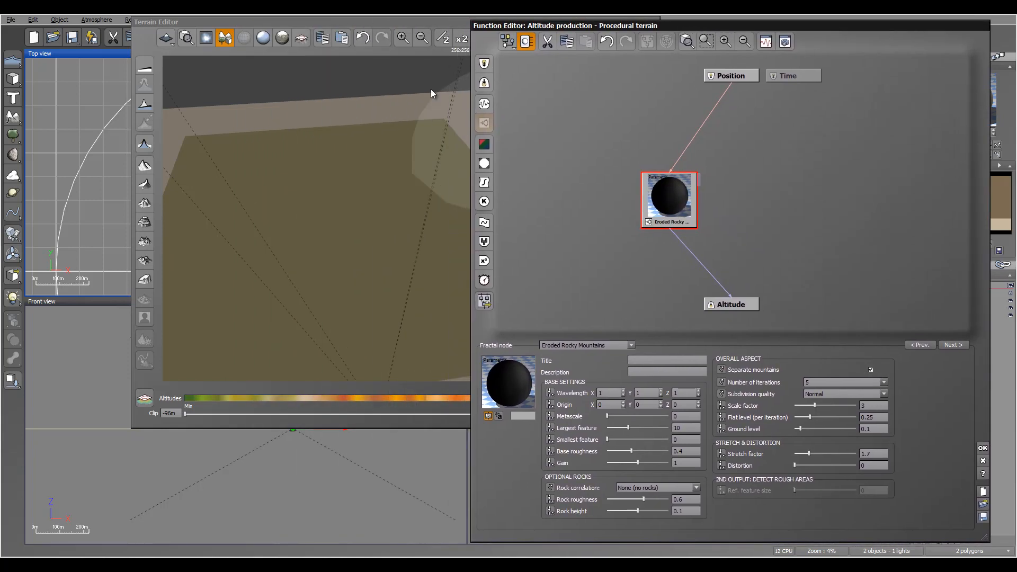
pyautogui.click(319, 125)
pyautogui.moveTo(375, 129); pyautogui.dragTo(389, 241, button='right')
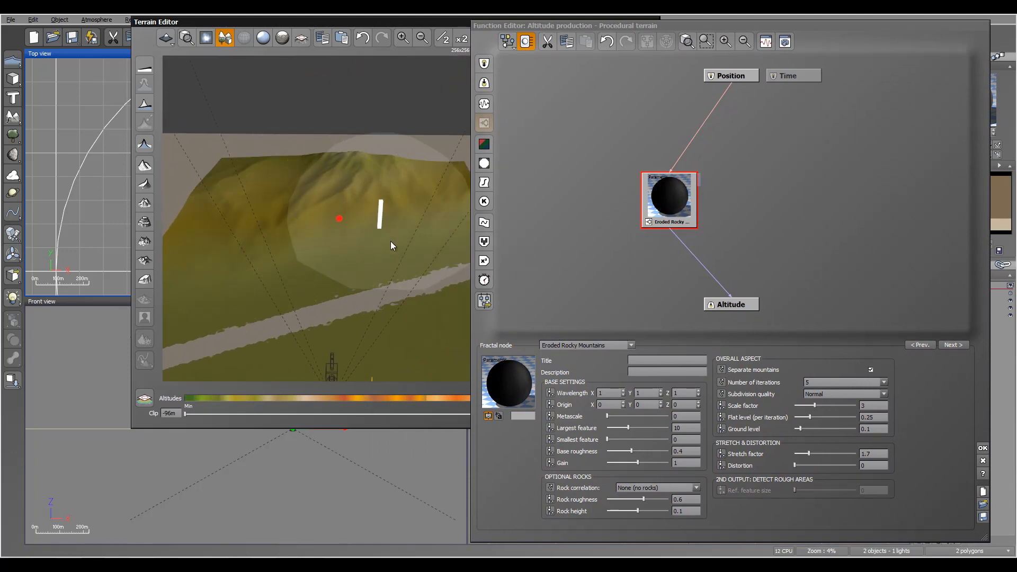
# - Set the fractal node's largest feature to 6 and inspect the terrain shape
pyautogui.click(684, 428)
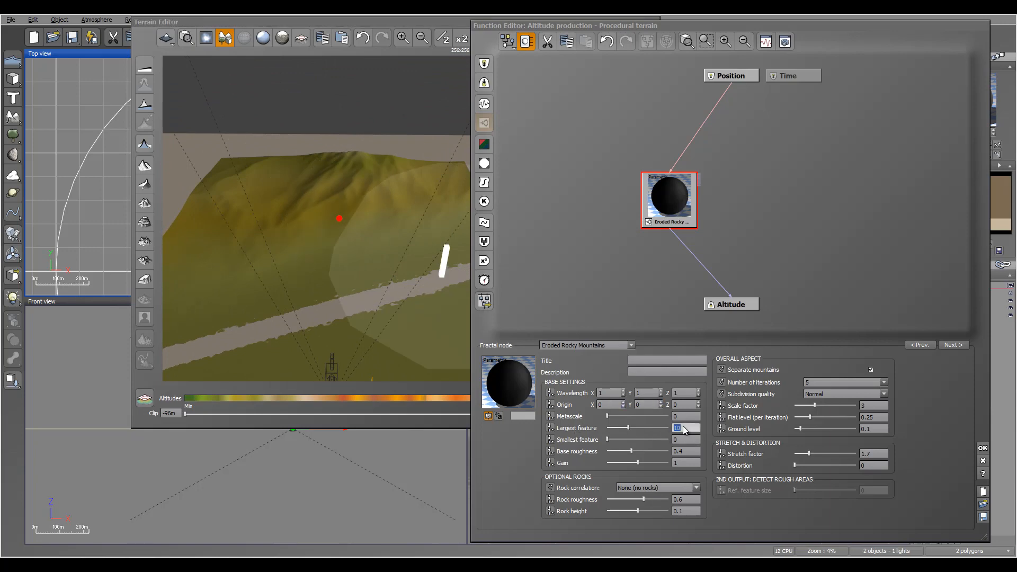
pyautogui.write('6')
pyautogui.press('Return')
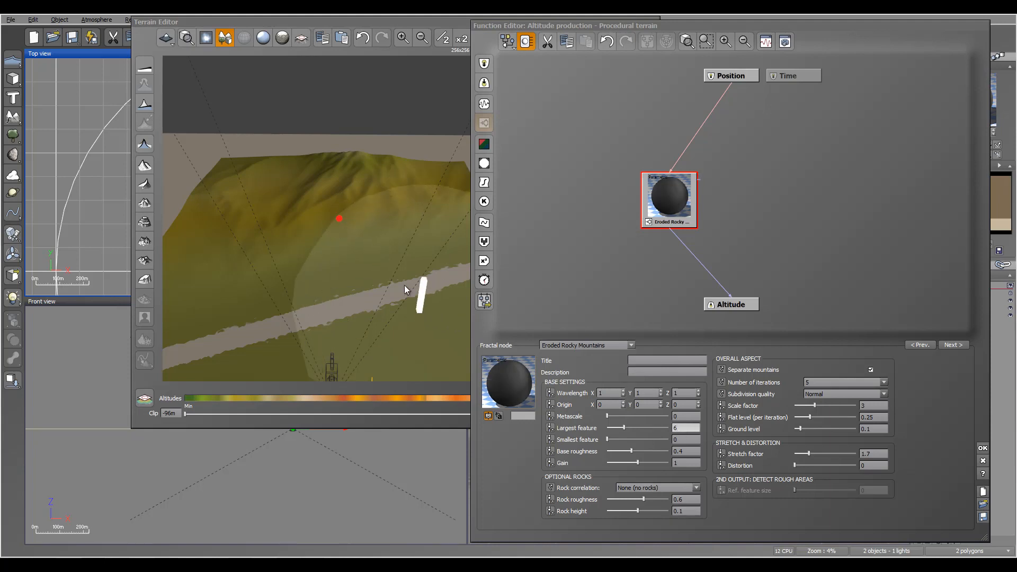
pyautogui.moveTo(404, 202); pyautogui.dragTo(403, 249, button='right')
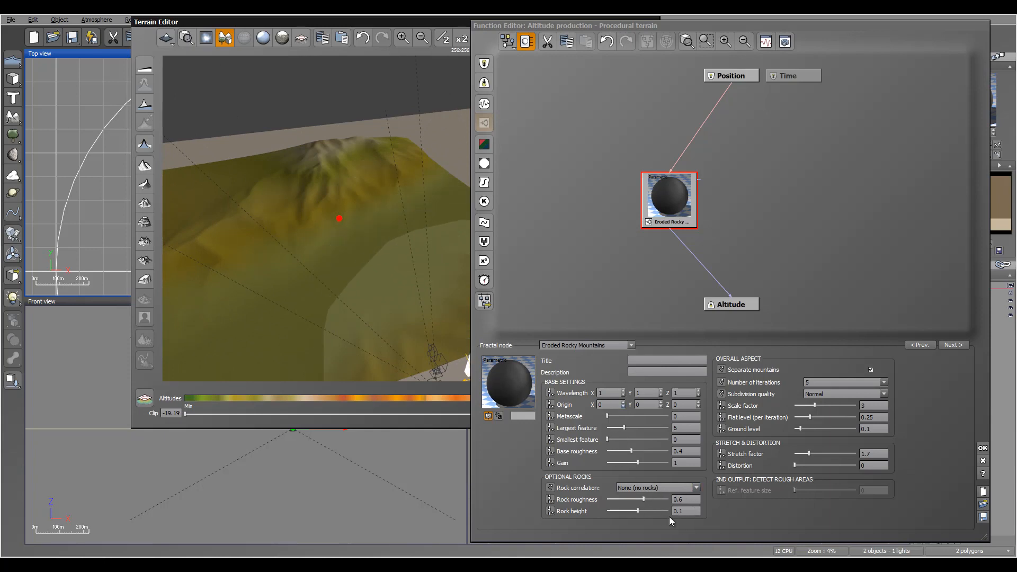
# - Raise the fractal node's rock roughness to about 0.70
pyautogui.moveTo(281, 254); pyautogui.dragTo(242, 211, button='right')
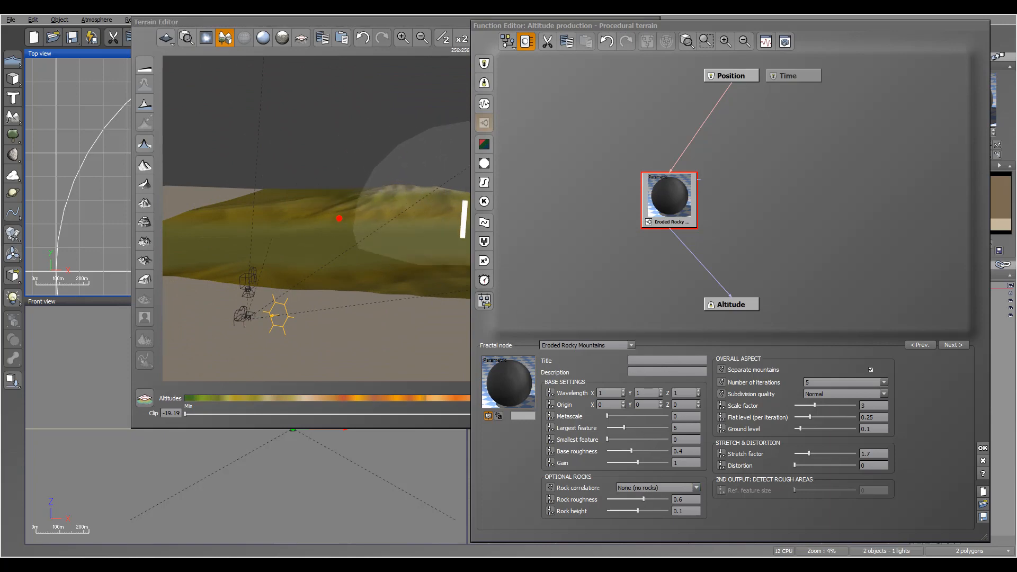
pyautogui.click(645, 501)
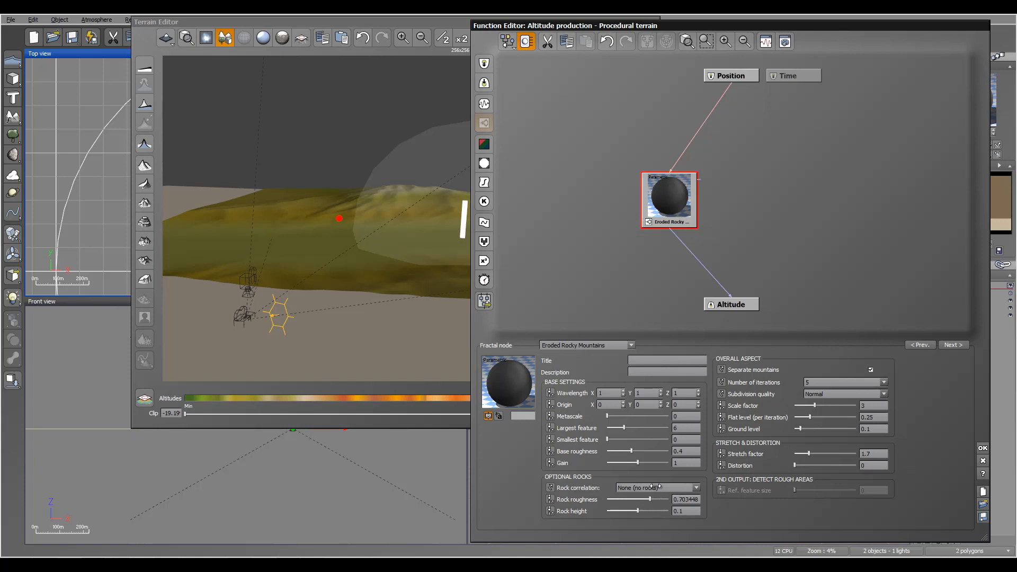
pyautogui.moveTo(334, 149); pyautogui.dragTo(355, 168, button='right')
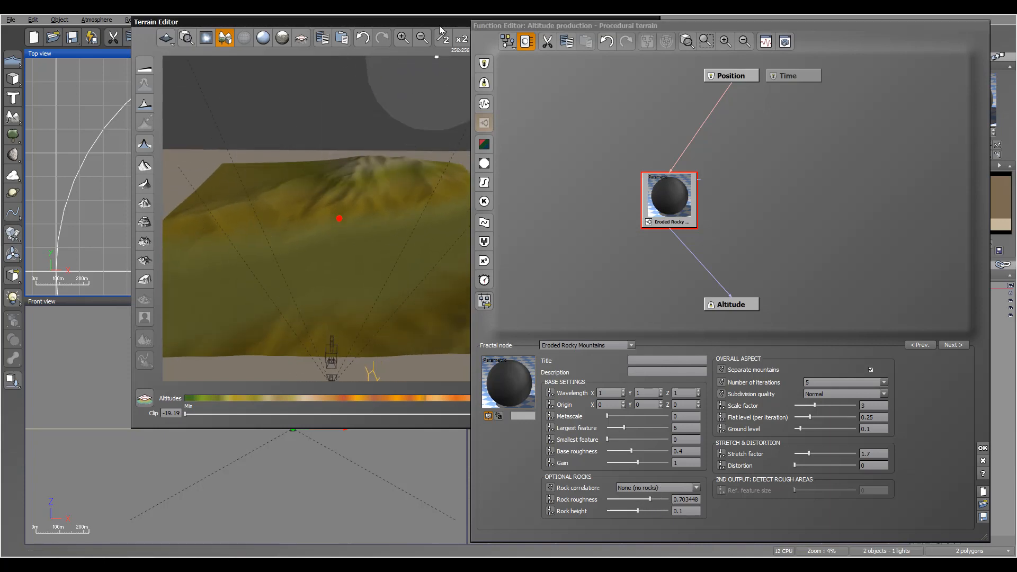
# - Double the terrain's resolution twice, to 1024x1024
pyautogui.moveTo(444, 20); pyautogui.dragTo(362, 25)
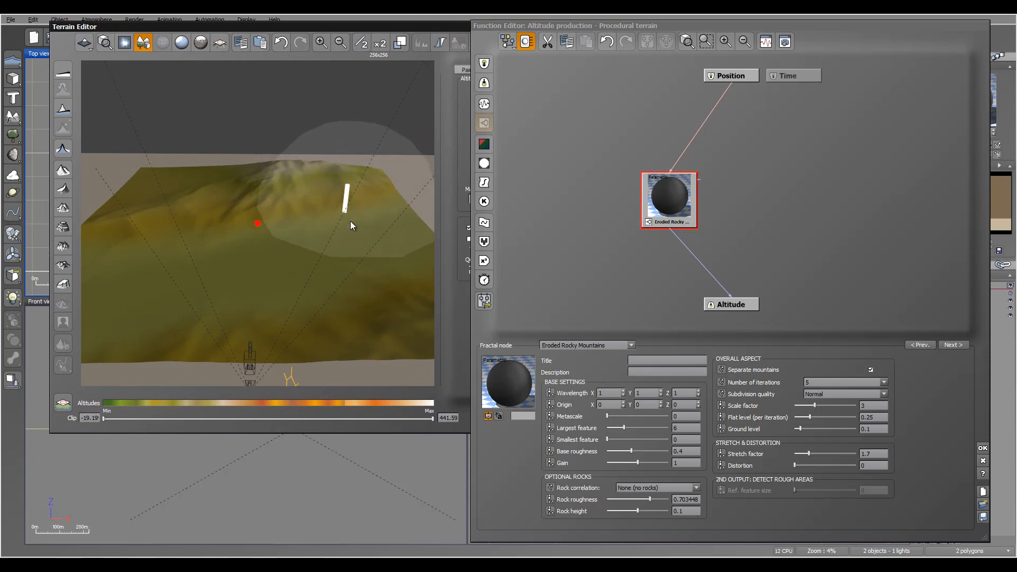
pyautogui.moveTo(280, 193); pyautogui.dragTo(332, 199, button='right')
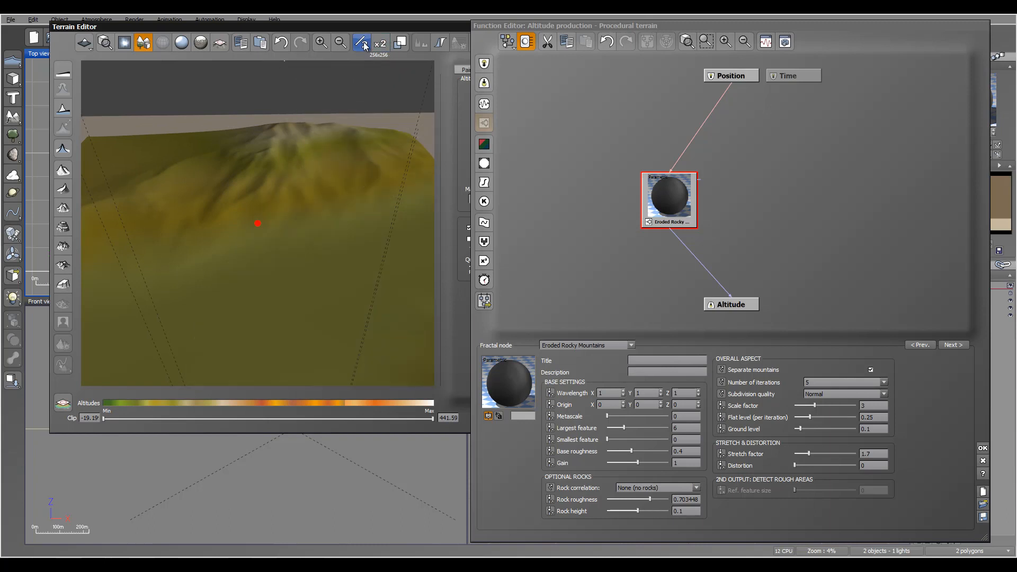
pyautogui.click(380, 43)
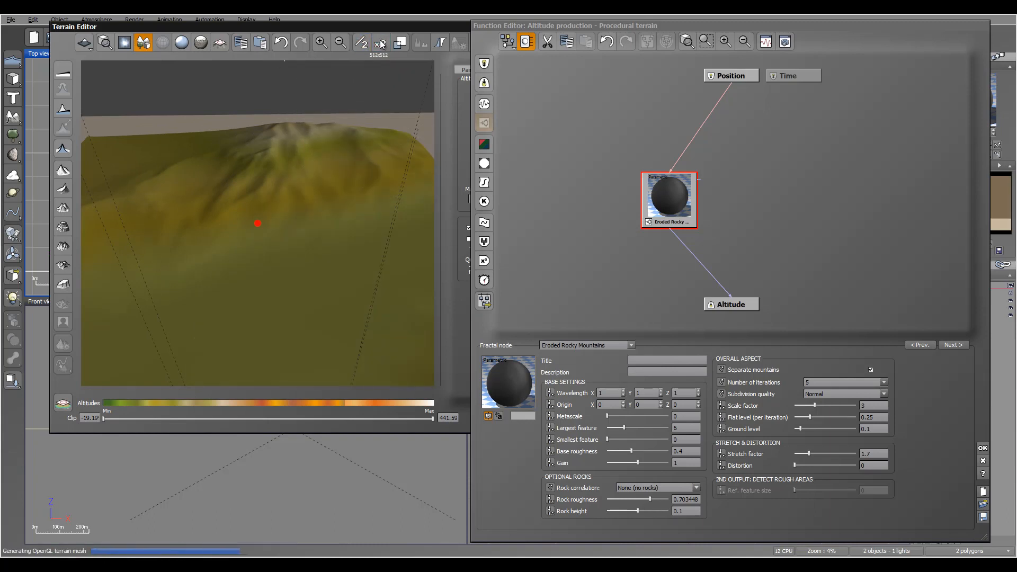
pyautogui.click(380, 44)
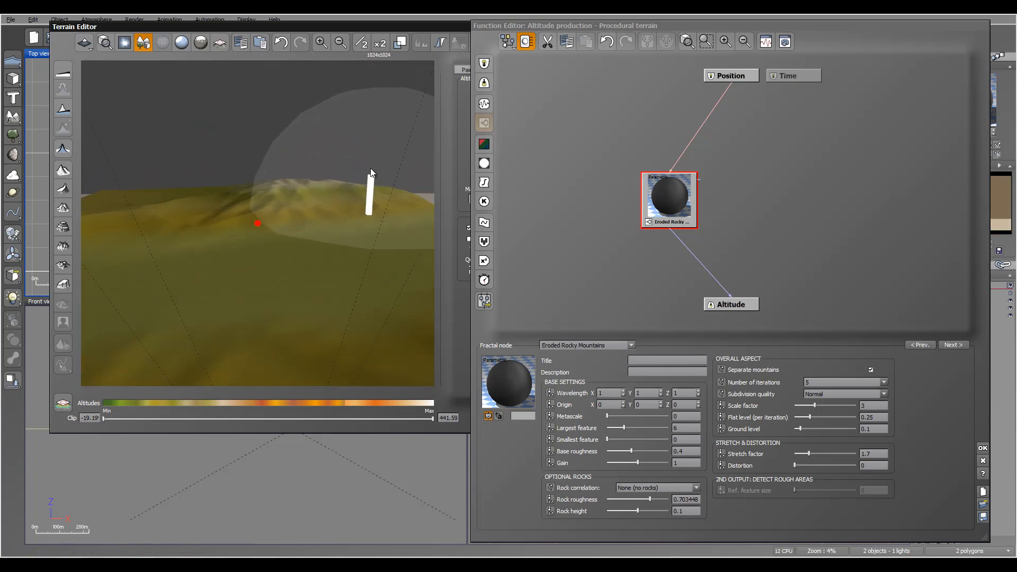
# - Lower the fractal node's rock roughness to about 0.56
pyautogui.moveTo(371, 168); pyautogui.dragTo(411, 51, button='right')
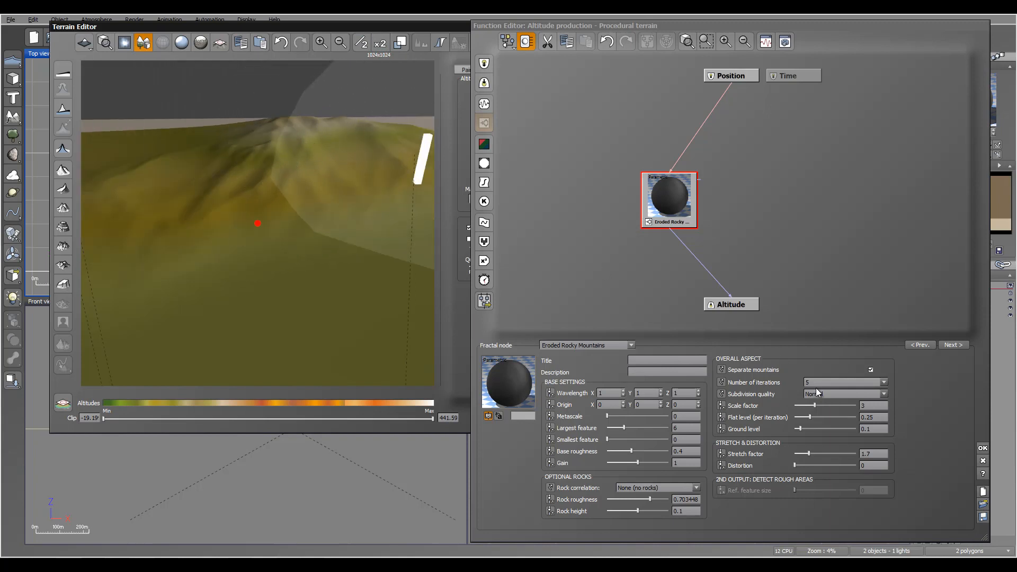
pyautogui.moveTo(654, 500); pyautogui.dragTo(646, 499)
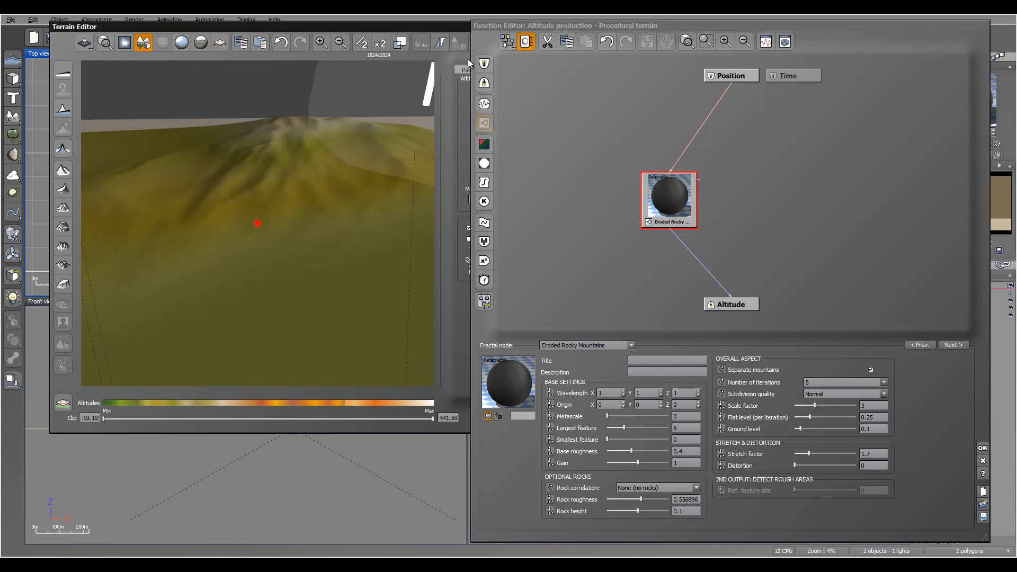
# - Uncover the terrain paint settings and reduce the brush size to about 6 m
pyautogui.moveTo(508, 23); pyautogui.dragTo(692, 26)
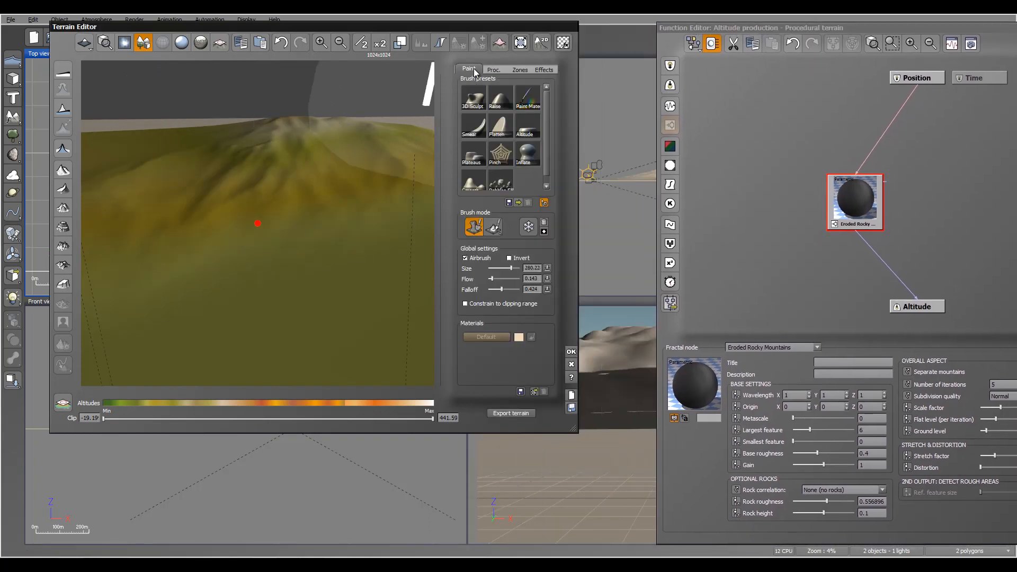
pyautogui.moveTo(511, 268); pyautogui.dragTo(493, 268)
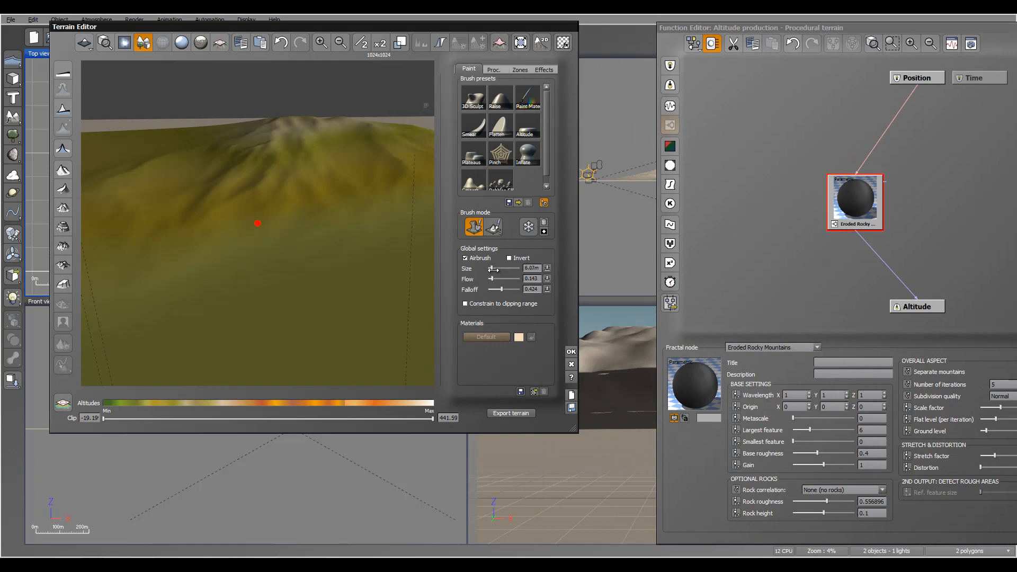
pyautogui.moveTo(773, 28); pyautogui.dragTo(477, 37)
# - Try a rock height of about 0.20 on the fractal node and settle on about 0.12
pyautogui.moveTo(345, 96)
pyautogui.mouseDown(button='right')
pyautogui.moveTo(365, 145)
pyautogui.moveTo(360, 99)
pyautogui.mouseUp(button='right')
pyautogui.moveTo(319, 186); pyautogui.dragTo(295, 206, button='right')
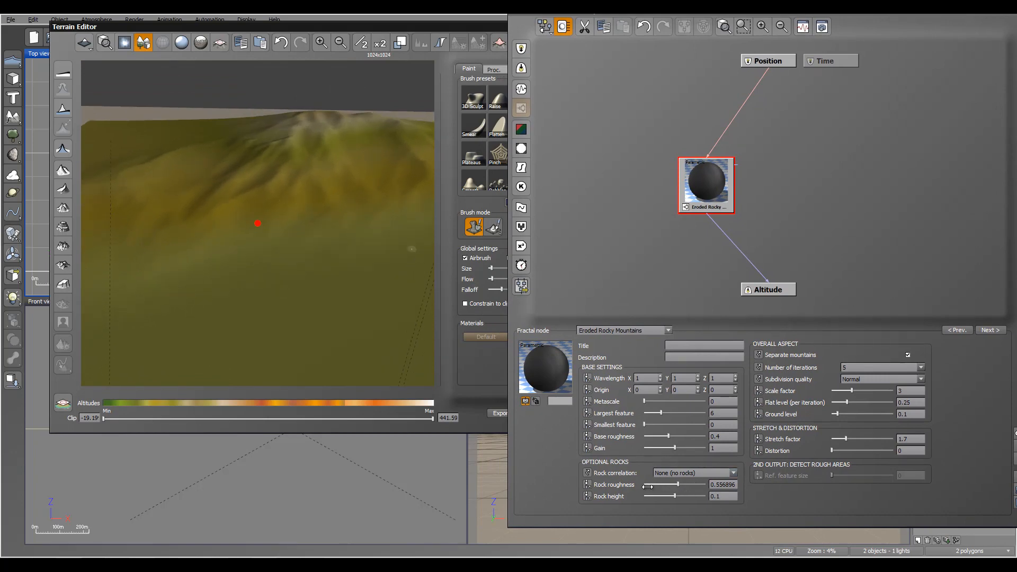
pyautogui.moveTo(677, 498); pyautogui.dragTo(692, 499)
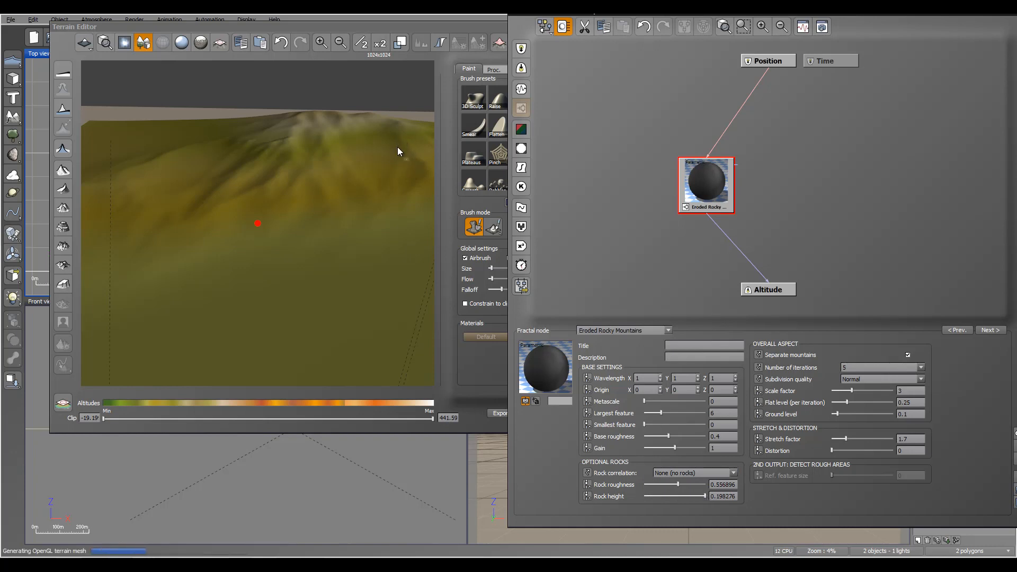
pyautogui.moveTo(390, 155); pyautogui.dragTo(328, 102, button='right')
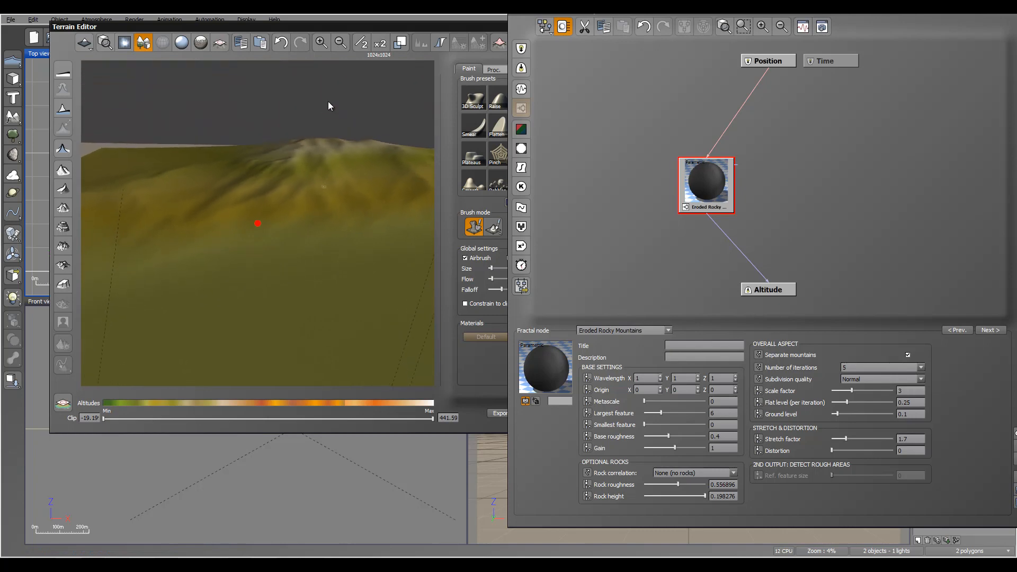
pyautogui.moveTo(702, 496); pyautogui.dragTo(686, 496)
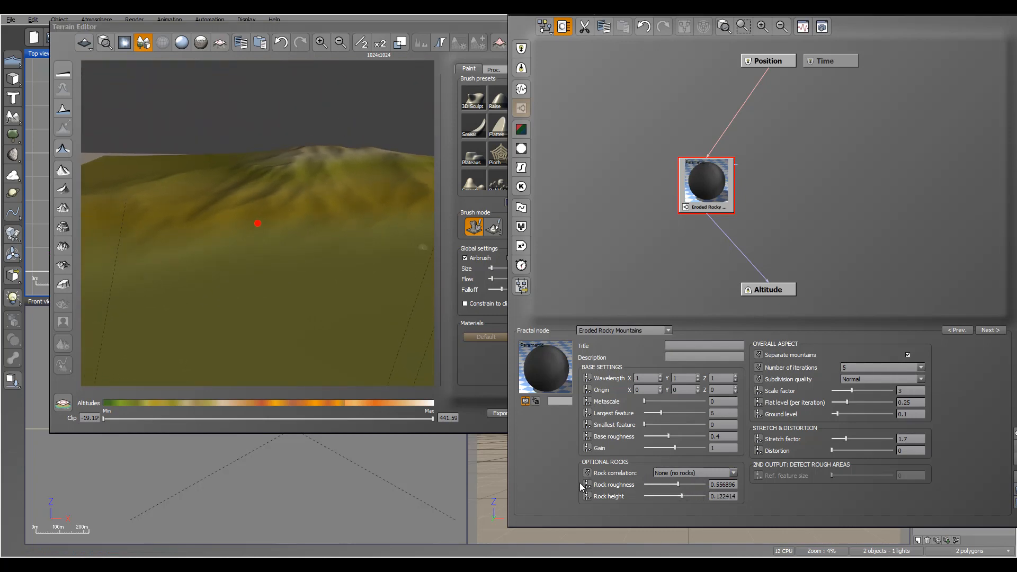
# - Set the fractal node's rock correlation to At iteration 2 and inspect the mountain
pyautogui.click(715, 473)
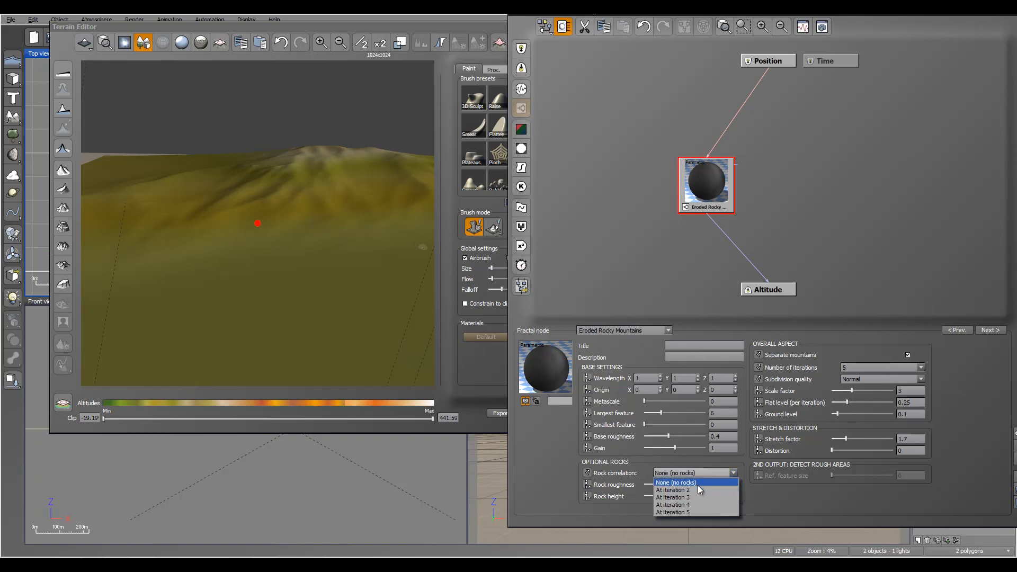
pyautogui.click(697, 491)
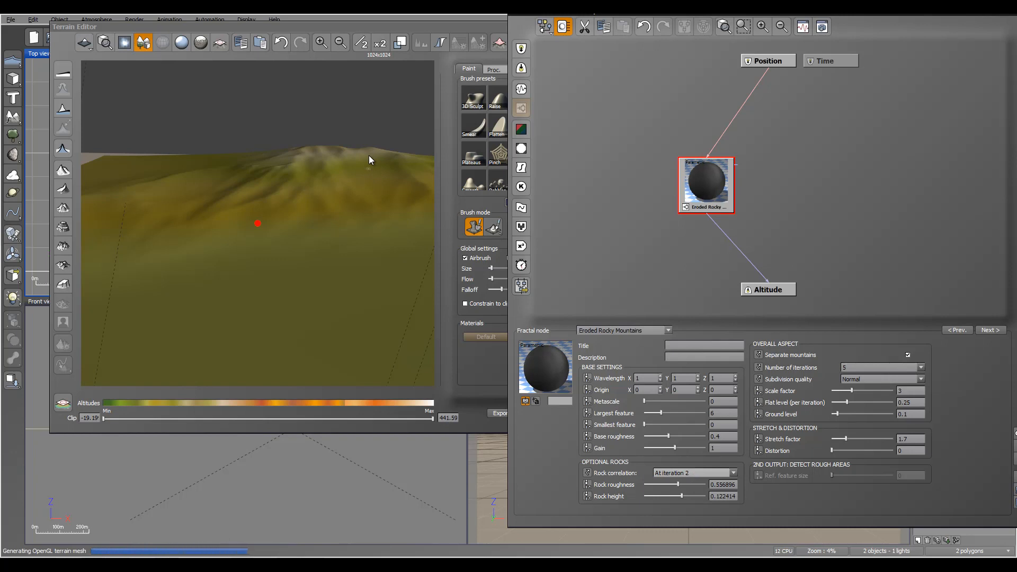
pyautogui.moveTo(369, 156); pyautogui.dragTo(361, 117, button='right')
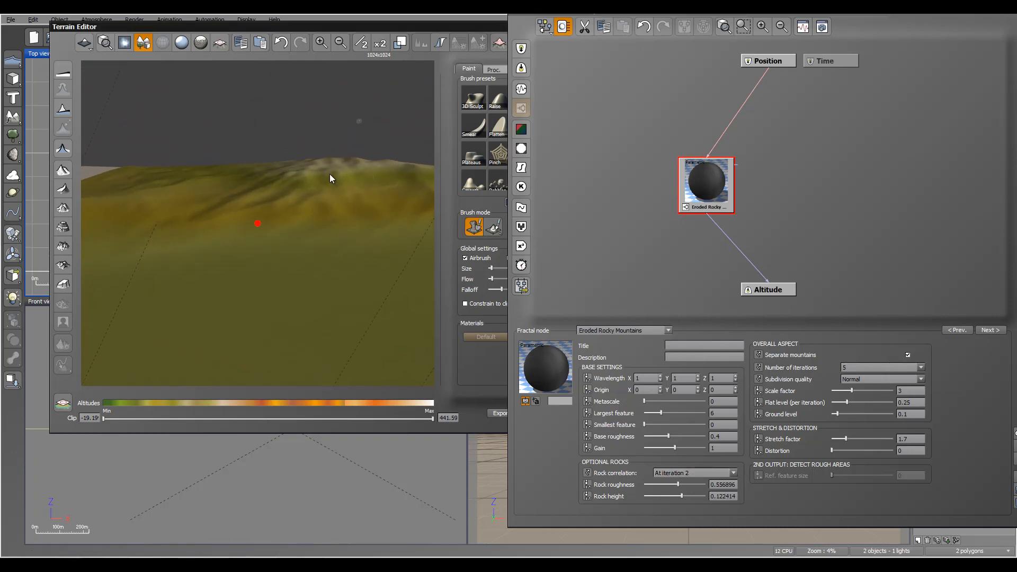
pyautogui.moveTo(346, 178); pyautogui.dragTo(370, 191, button='right')
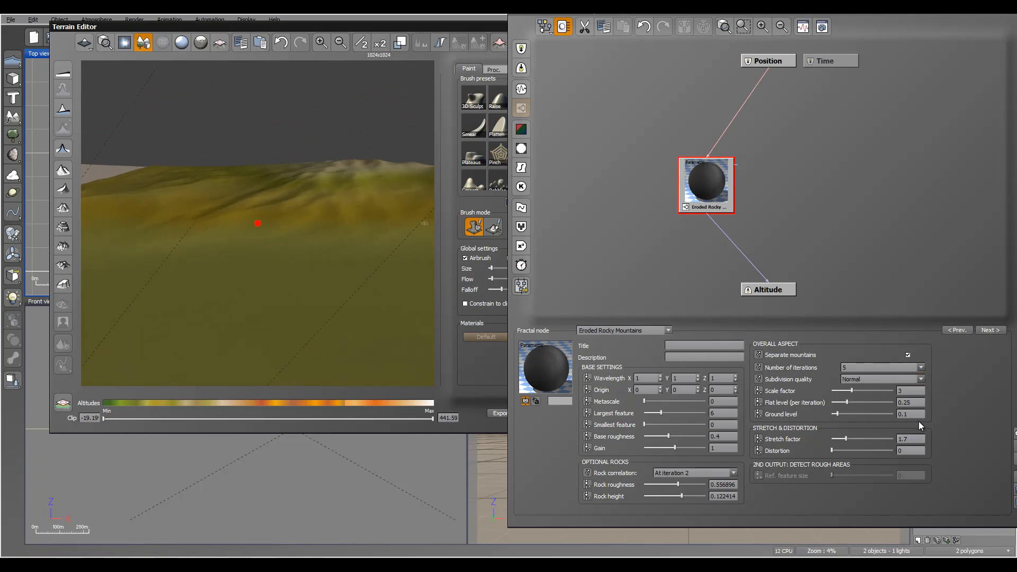
# - Lower the fractal node's ground level to about 0.074 and inspect the terrain from several angles
pyautogui.click(841, 415)
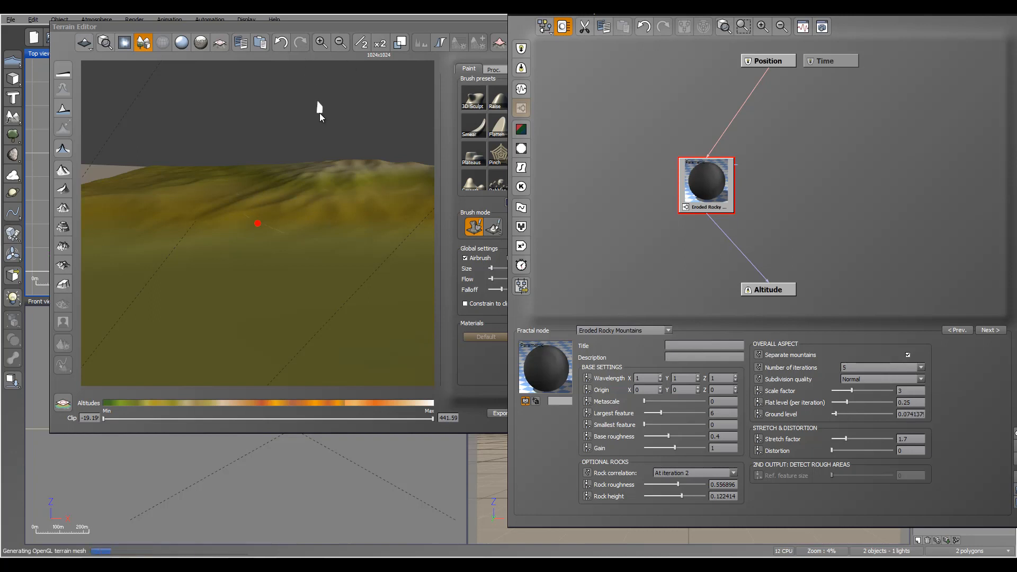
pyautogui.click(347, 201)
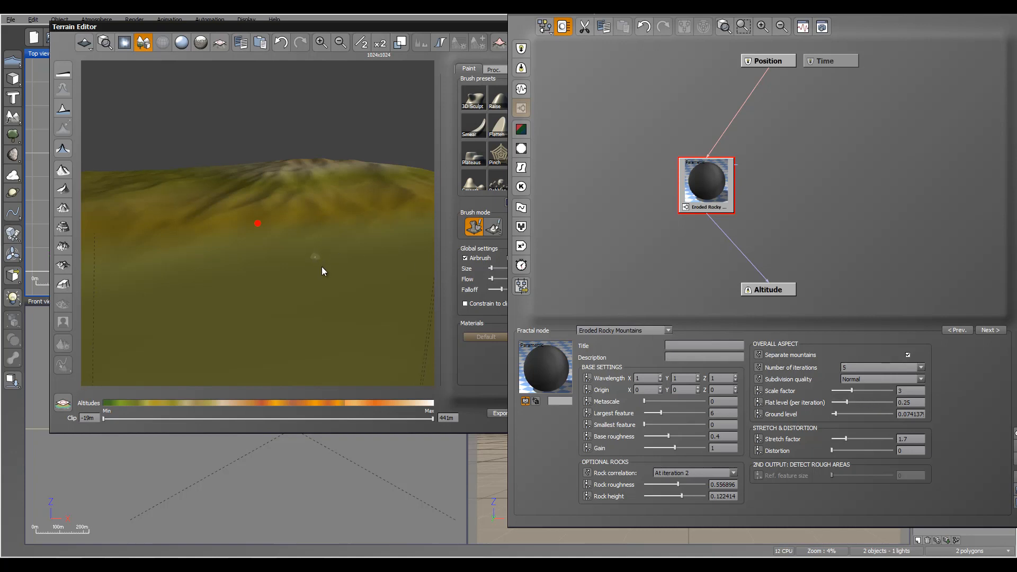
pyautogui.moveTo(322, 266); pyautogui.dragTo(364, 252, button='right')
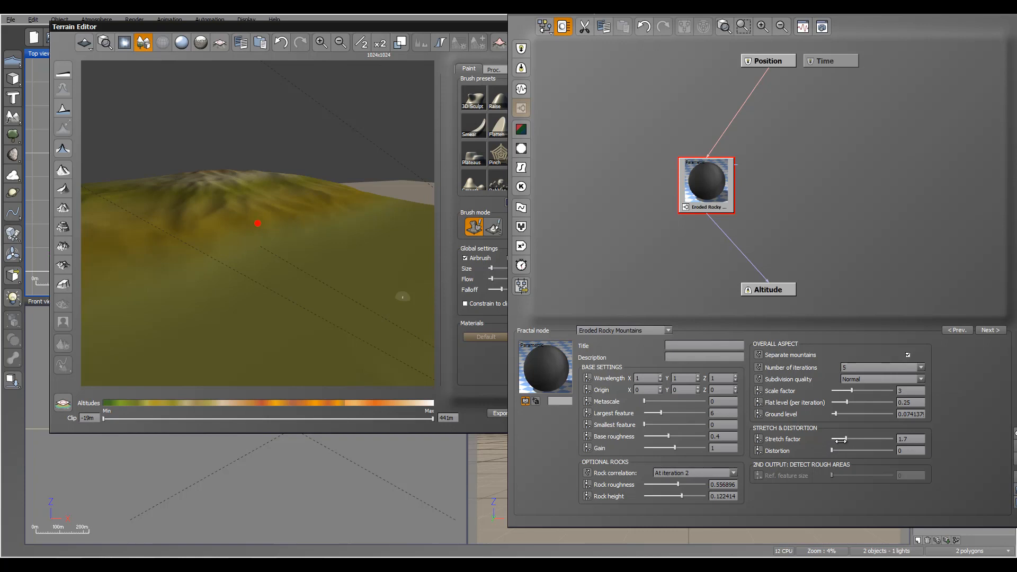
pyautogui.moveTo(401, 274)
pyautogui.mouseDown(button='right')
pyautogui.moveTo(354, 289)
pyautogui.moveTo(211, 161)
pyautogui.mouseUp(button='right')
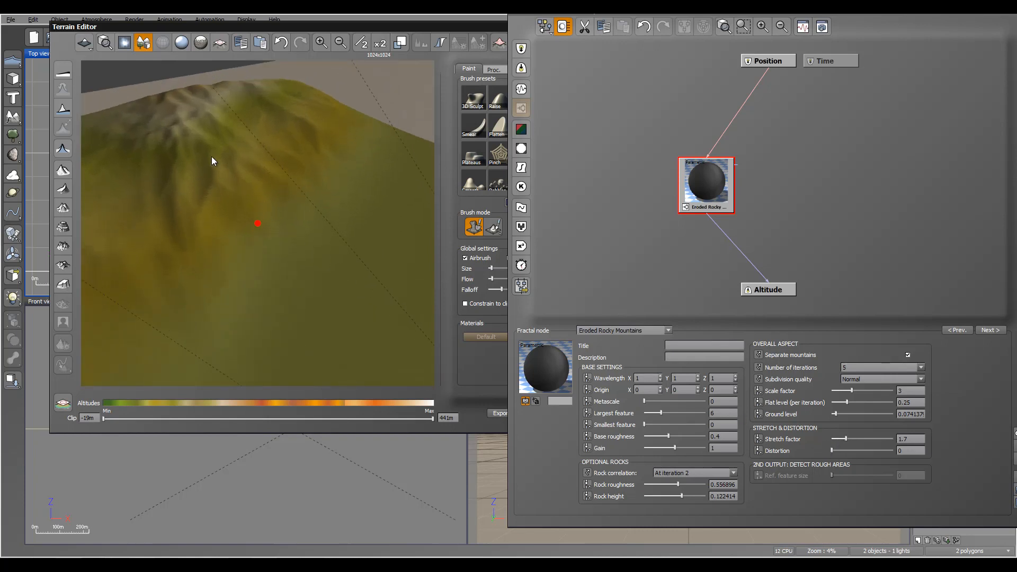
# - Set the fractal's distortion to about 0.33 and stretch factor to about 1.86, and inspect the terrain
pyautogui.moveTo(831, 450); pyautogui.dragTo(849, 438)
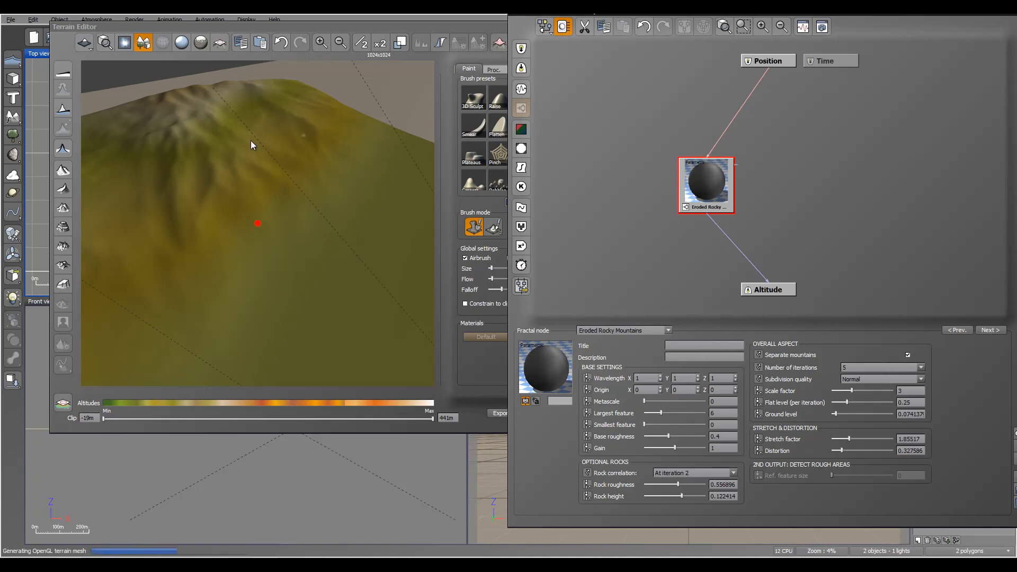
pyautogui.moveTo(239, 147); pyautogui.dragTo(301, 182, button='right')
pyautogui.moveTo(349, 225); pyautogui.dragTo(384, 156, button='right')
# - Add a Custom Dependency output node, connect it to the fractal node's Rough areas output, and title it RA
pyautogui.moveTo(694, 179); pyautogui.dragTo(736, 137)
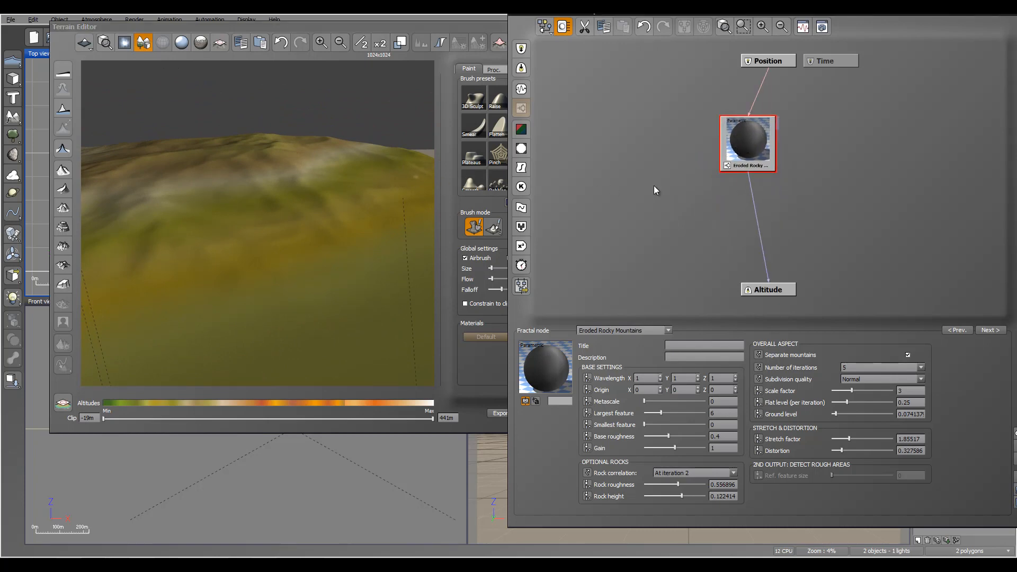
pyautogui.click(640, 179)
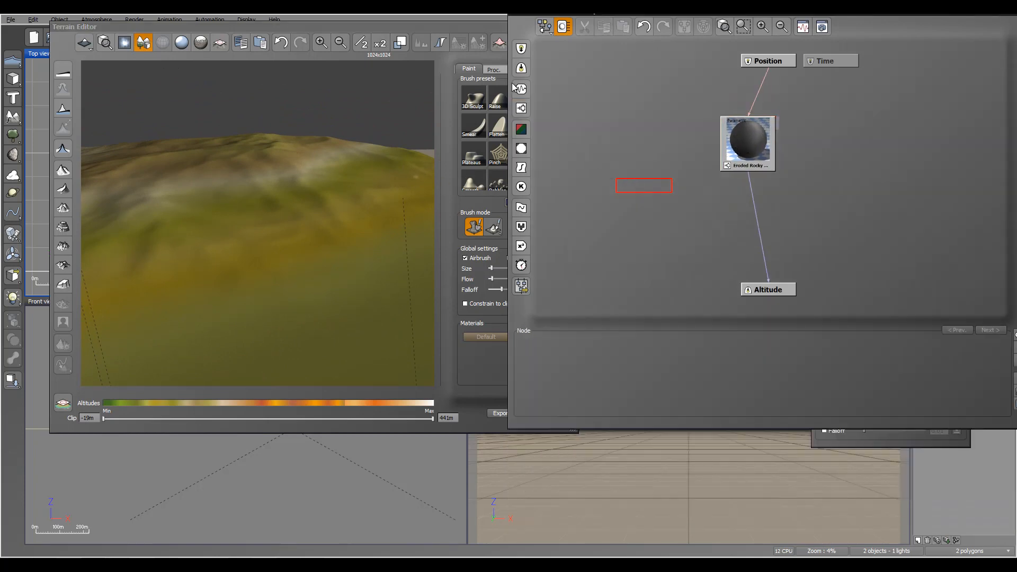
pyautogui.click(521, 67)
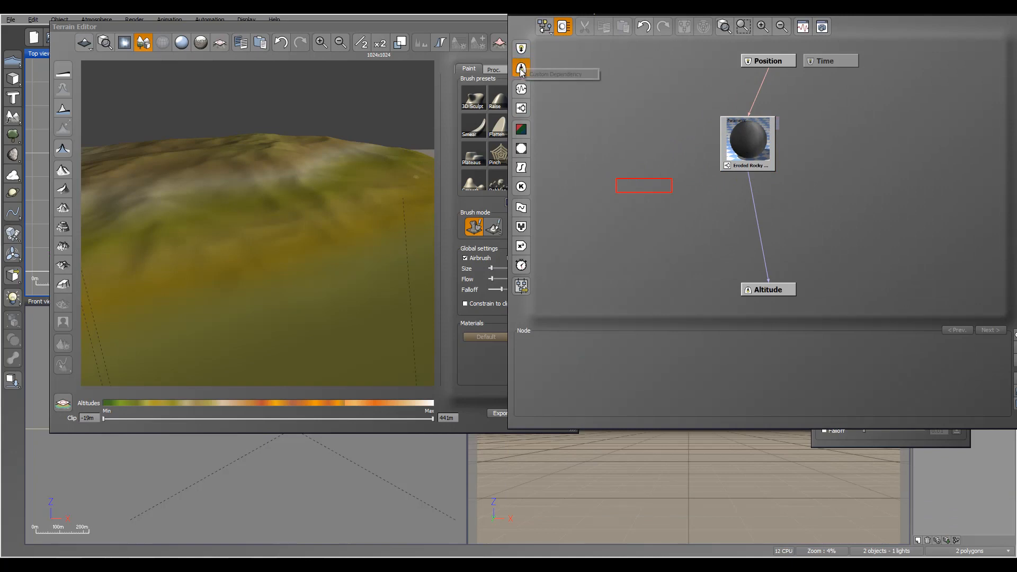
pyautogui.click(563, 77)
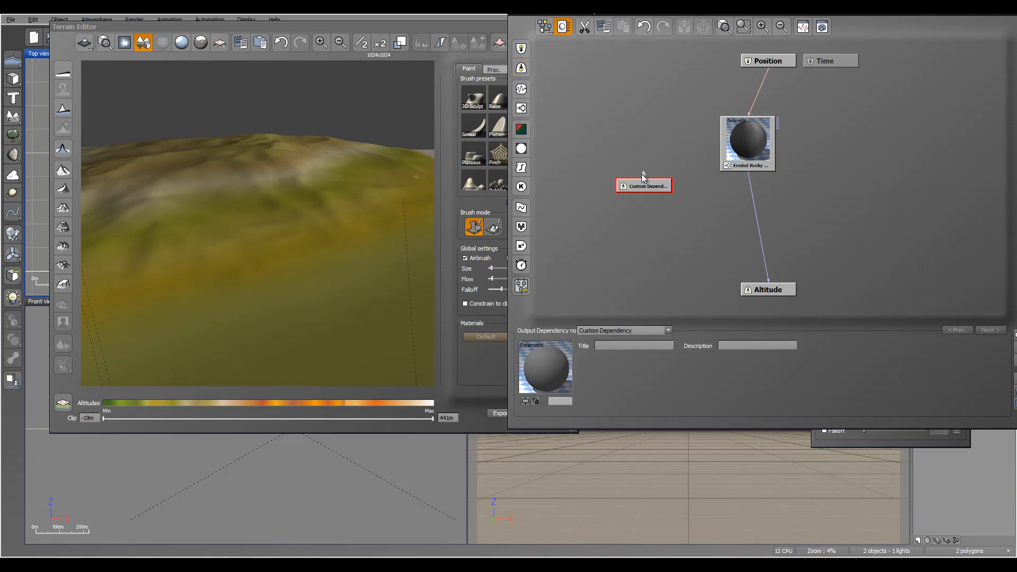
pyautogui.moveTo(641, 173); pyautogui.dragTo(751, 170)
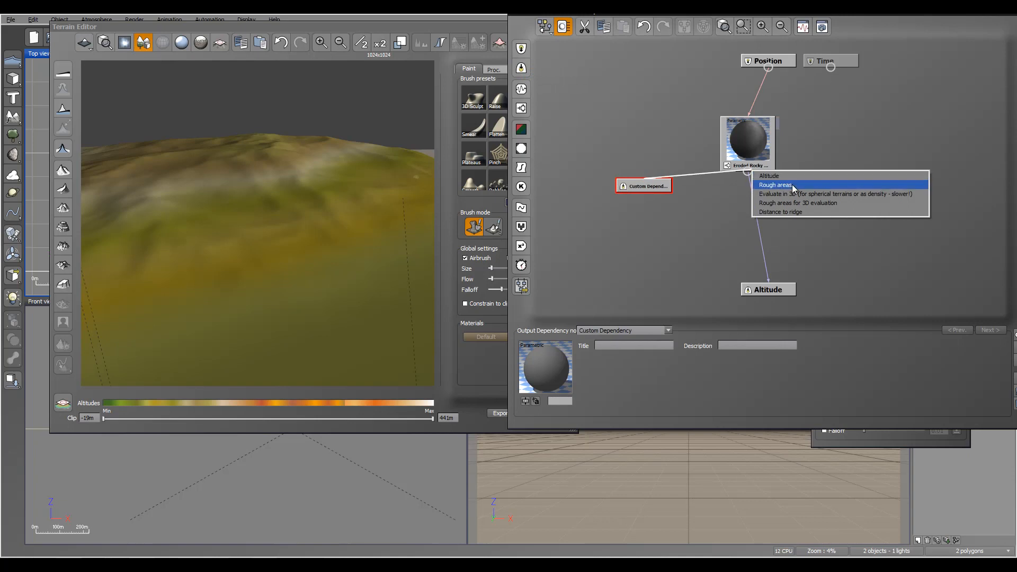
pyautogui.click(781, 187)
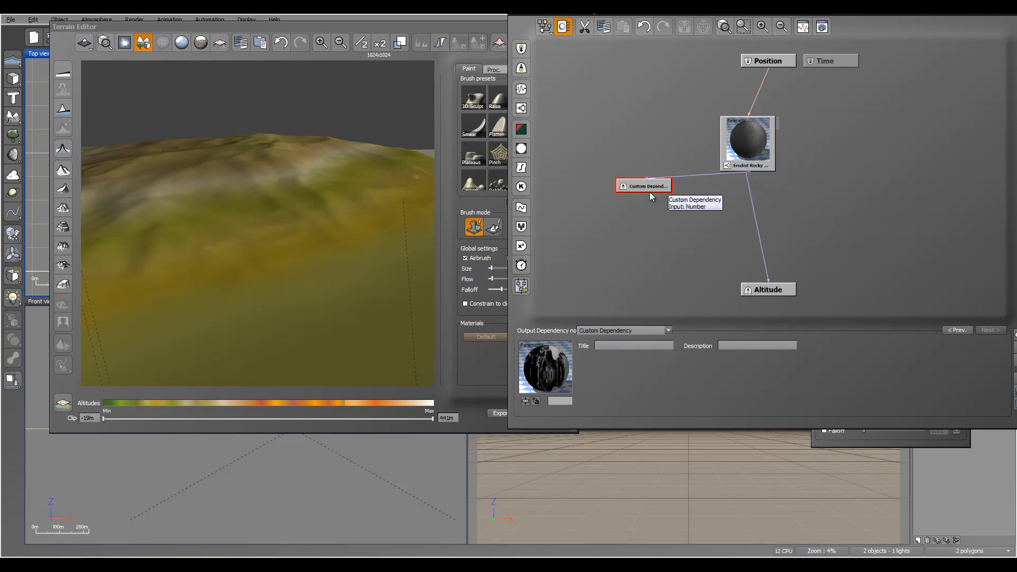
pyautogui.moveTo(649, 192); pyautogui.dragTo(650, 233)
pyautogui.click(635, 345)
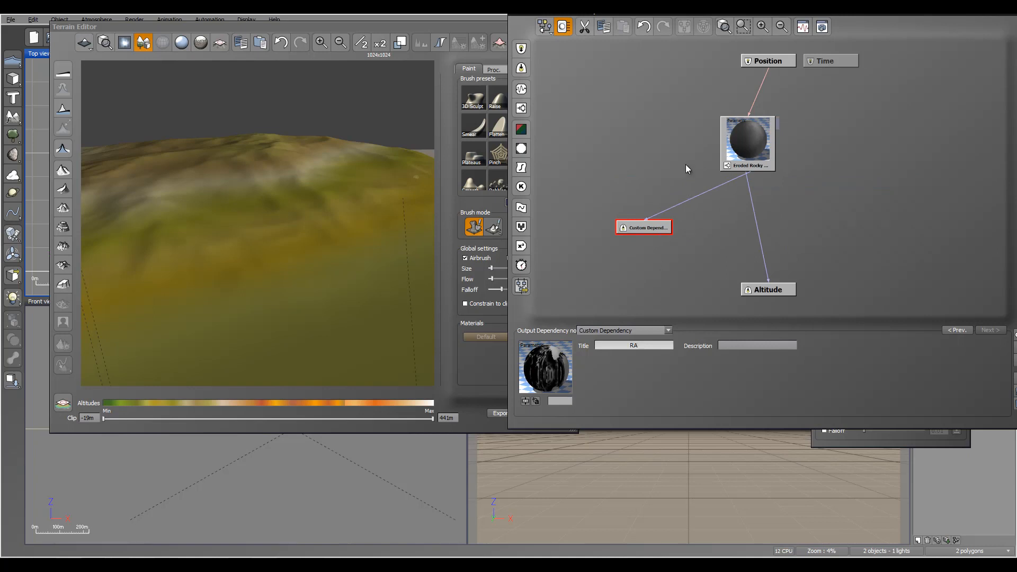
# - Add a second Custom Dependency output node connected to the fractal node's Altitude output and title it Alt
pyautogui.click(607, 173)
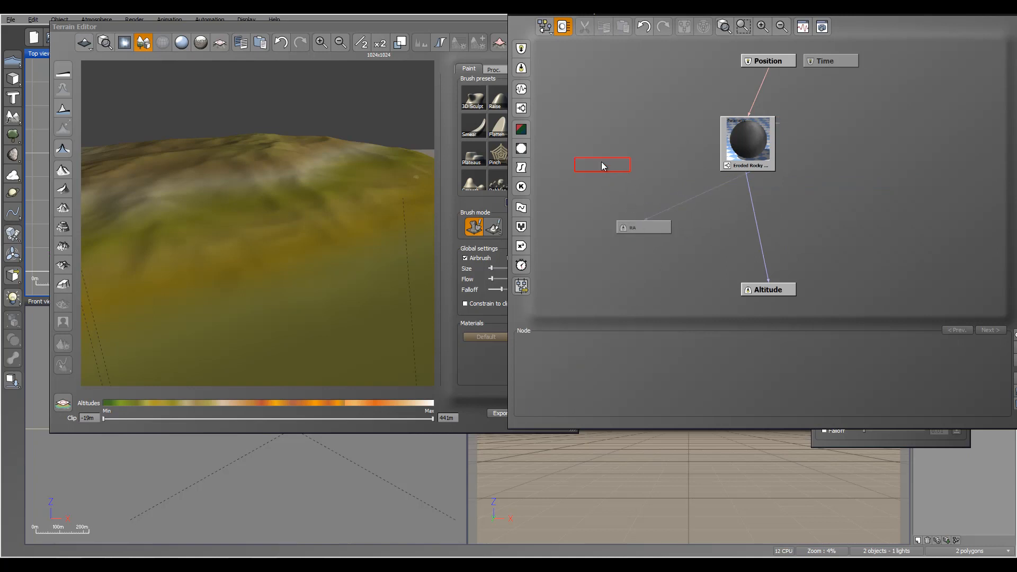
pyautogui.rightClick(602, 162)
pyautogui.click(522, 68)
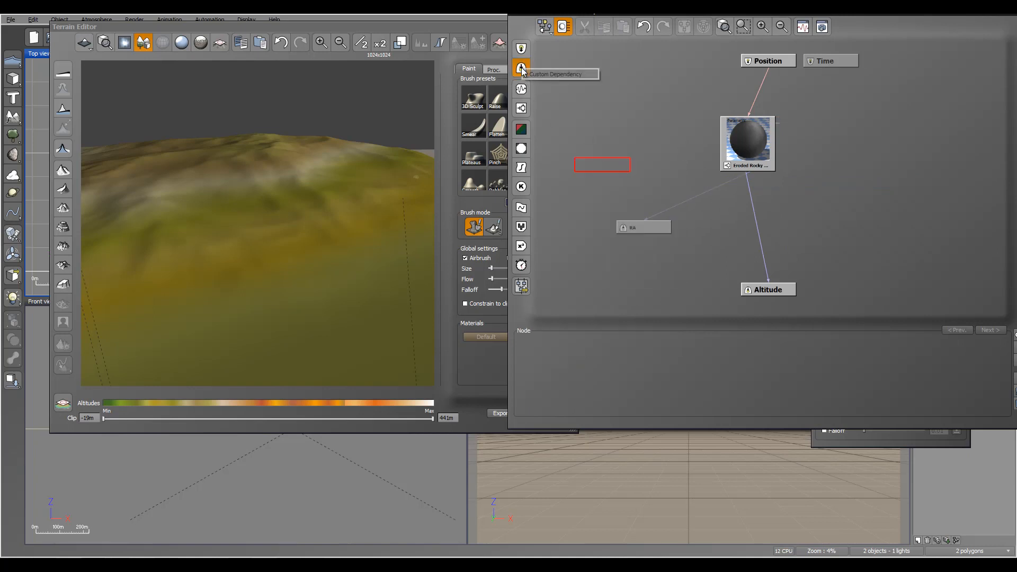
pyautogui.moveTo(609, 158); pyautogui.dragTo(751, 169)
pyautogui.click(768, 172)
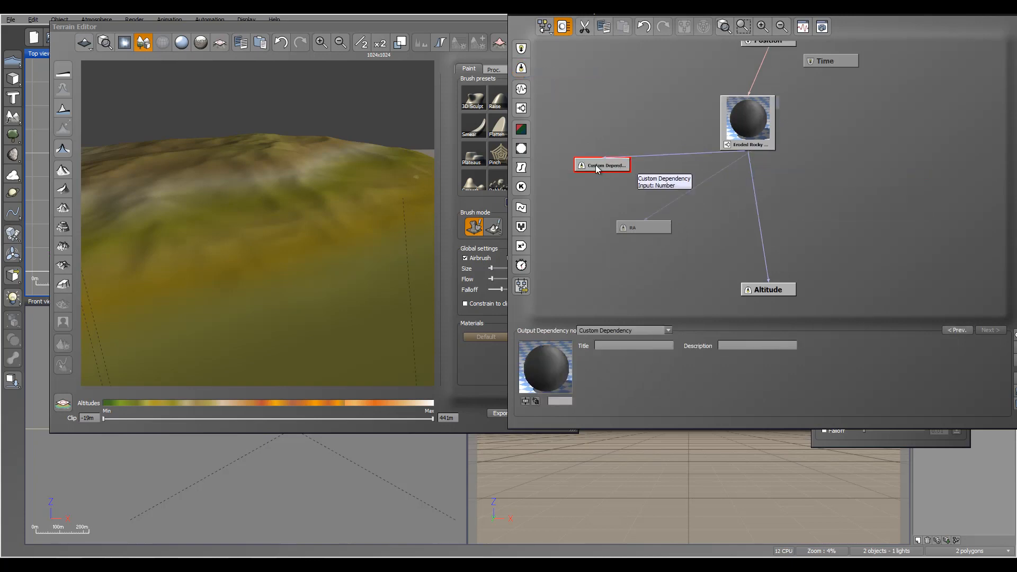
pyautogui.click(637, 344)
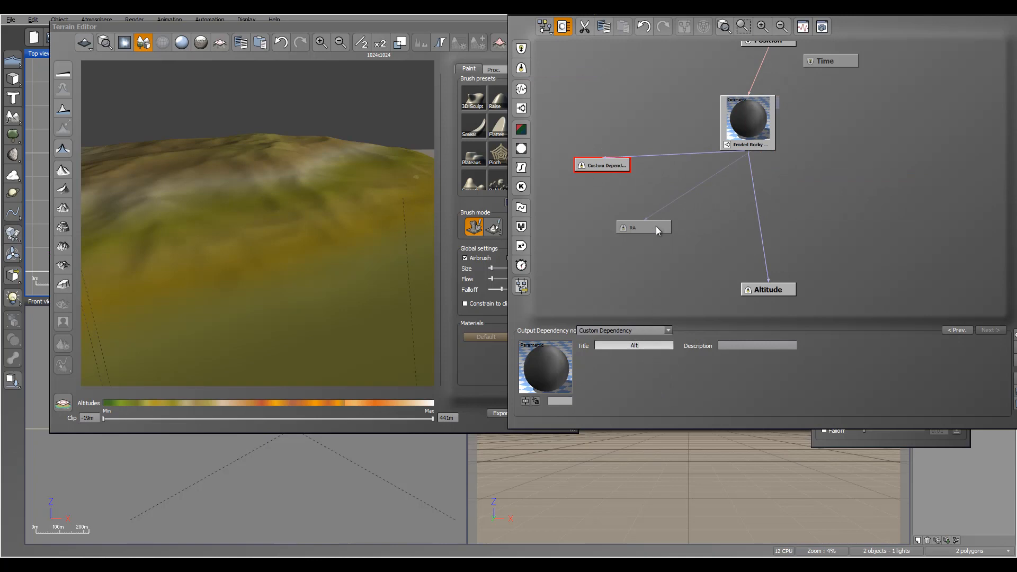
# - Accept the altitude function graph and return to the terrain editor
pyautogui.moveTo(780, 14); pyautogui.dragTo(690, 19)
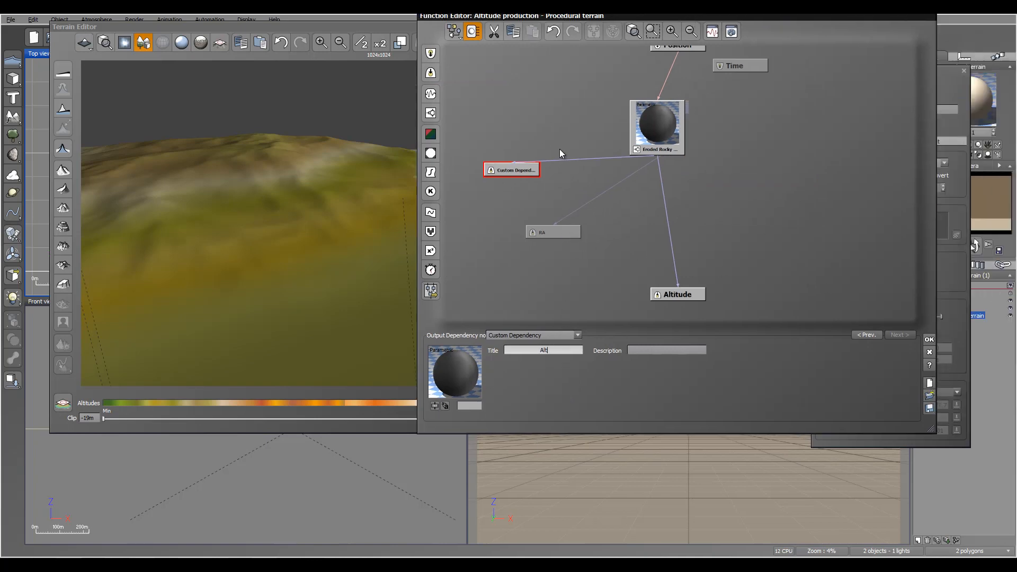
pyautogui.click(628, 271)
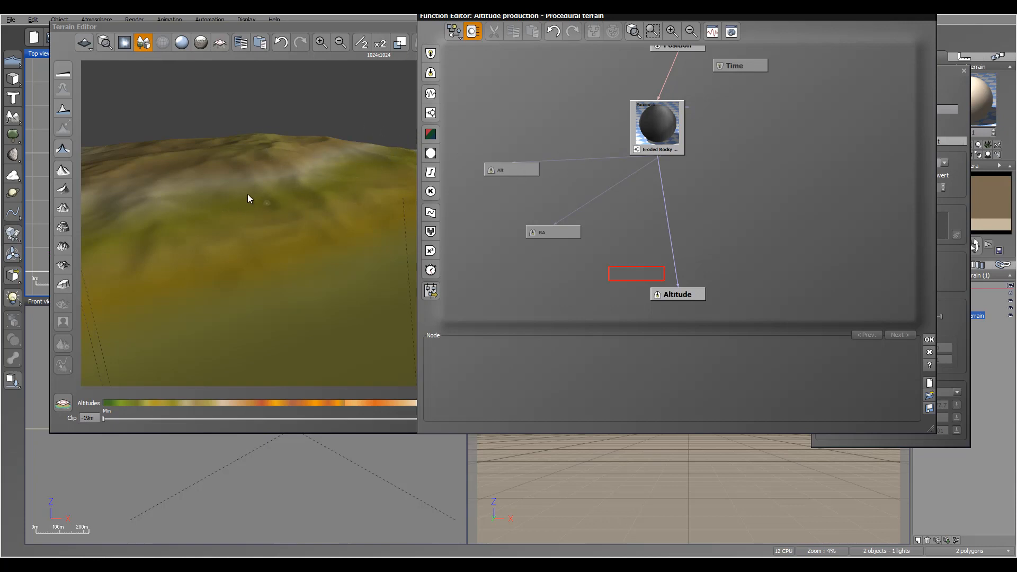
pyautogui.click(928, 340)
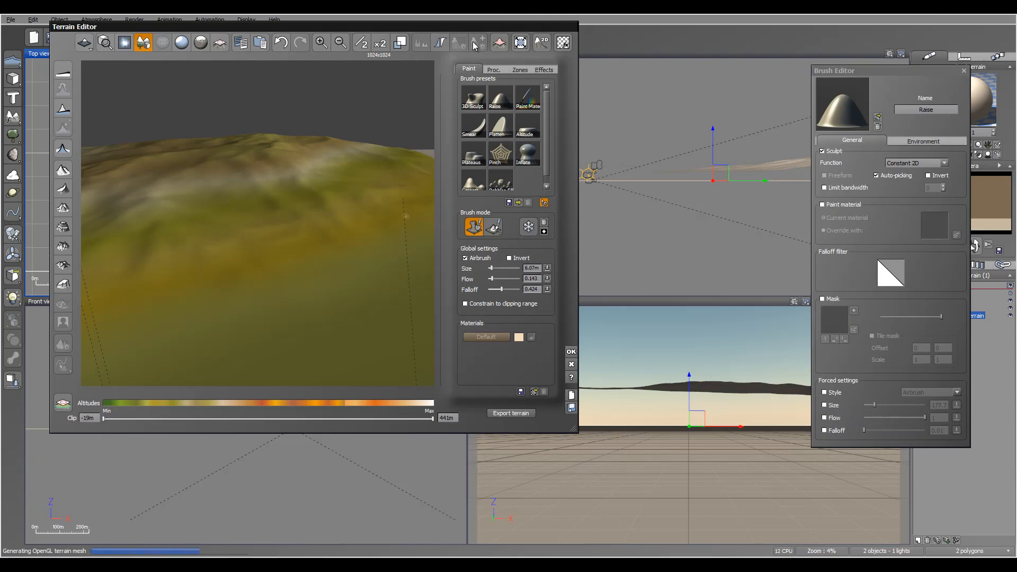
# - Set the scale of the terrain's procedural altitude production to 0.4
pyautogui.click(492, 70)
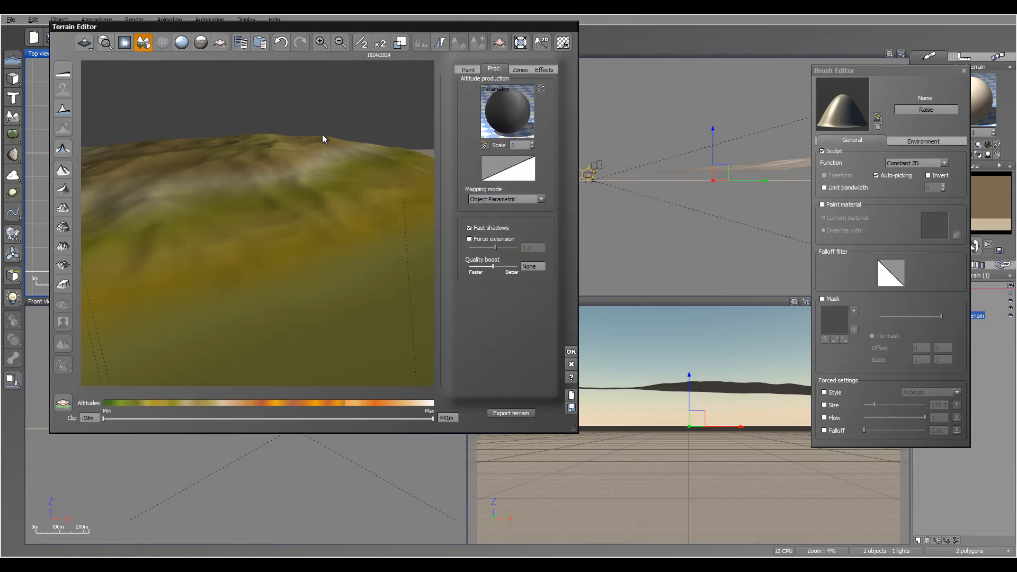
pyautogui.moveTo(360, 30); pyautogui.dragTo(491, 46)
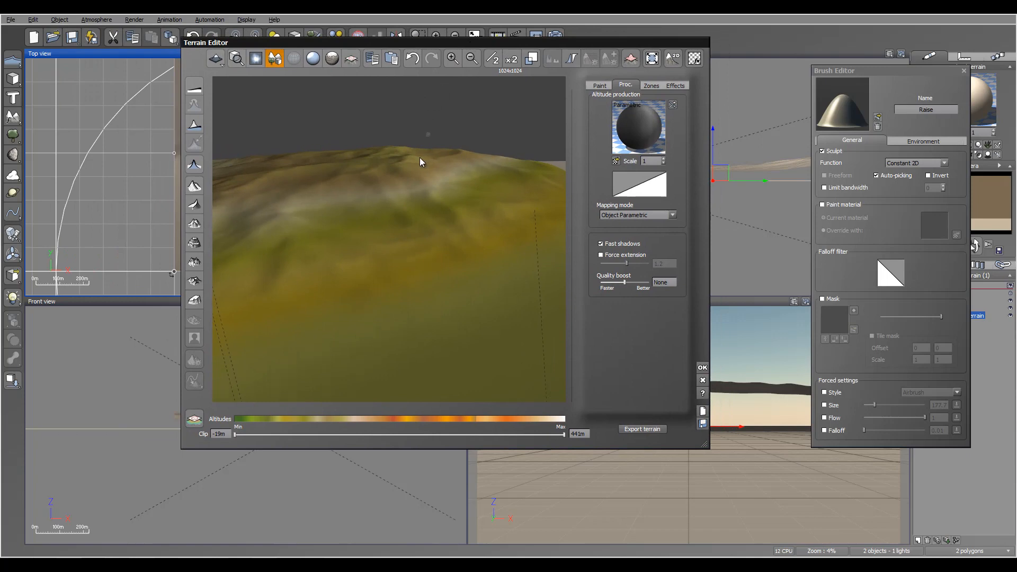
pyautogui.scroll(3, 417, 164)
pyautogui.moveTo(416, 164)
pyautogui.mouseDown(button='right')
pyautogui.moveTo(402, 181)
pyautogui.moveTo(415, 135)
pyautogui.moveTo(434, 158)
pyautogui.mouseUp(button='right')
pyautogui.doubleClick(655, 161)
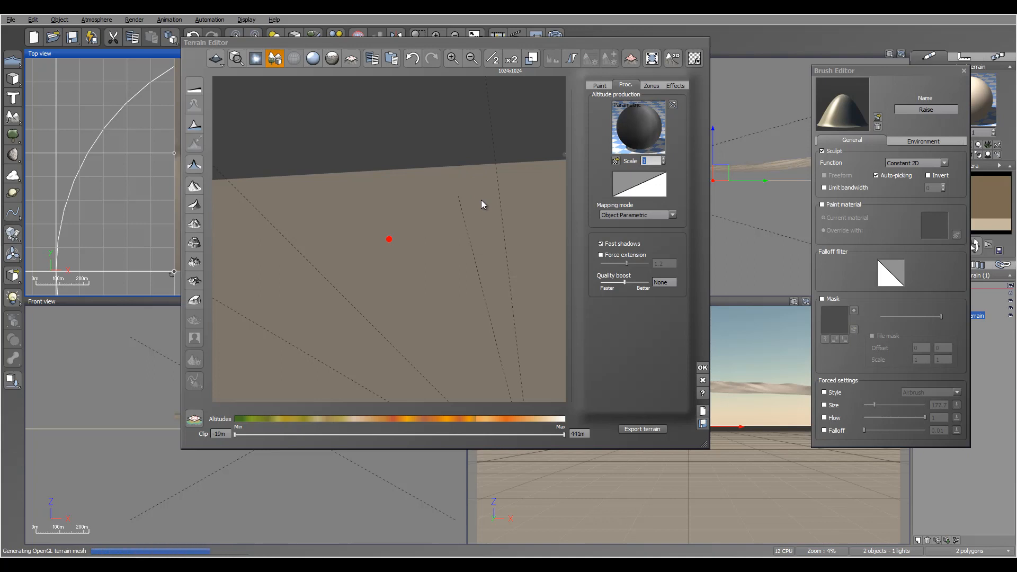
pyautogui.write('0.4')
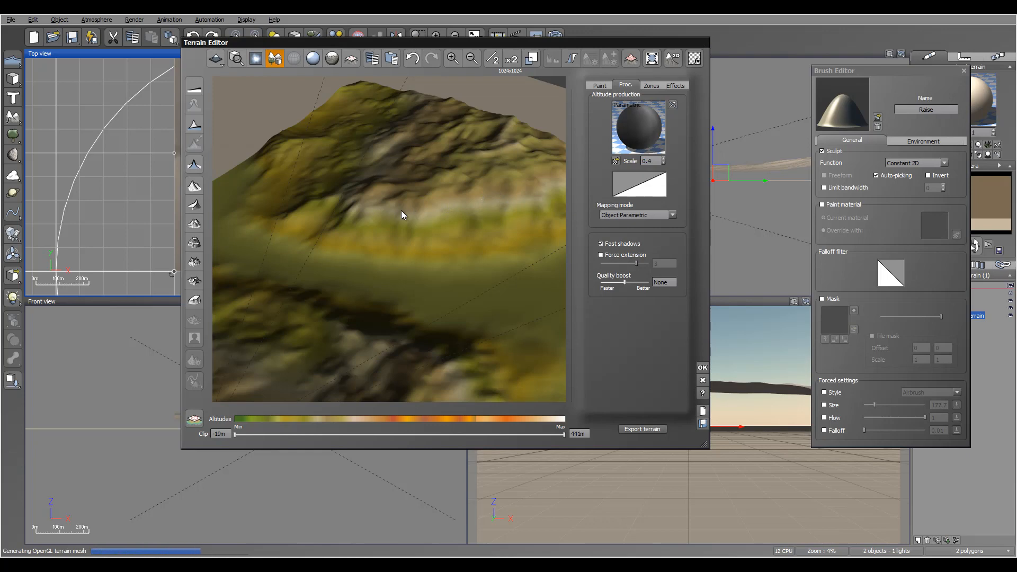
pyautogui.moveTo(393, 211); pyautogui.dragTo(348, 259, button='right')
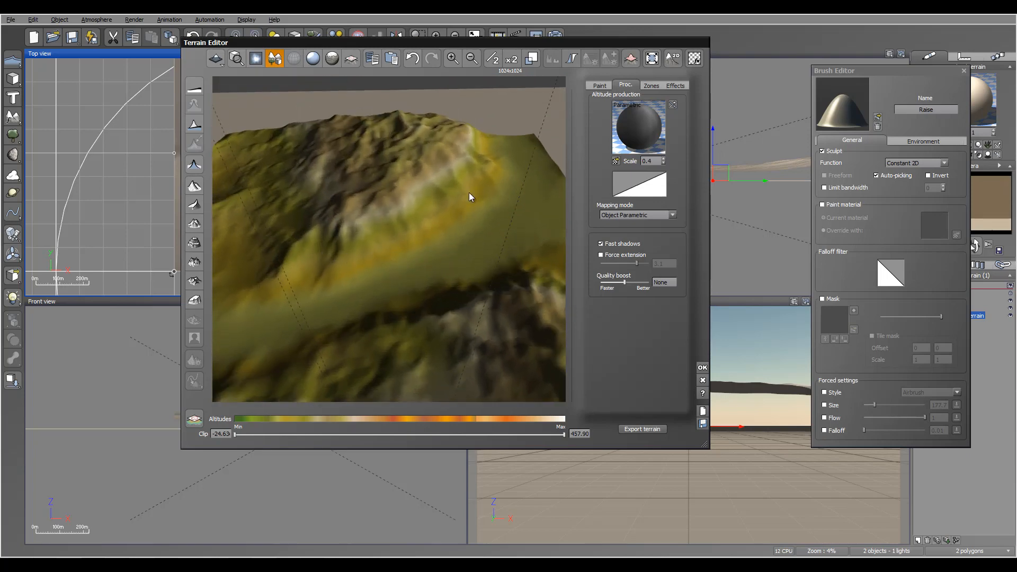
pyautogui.click(651, 124)
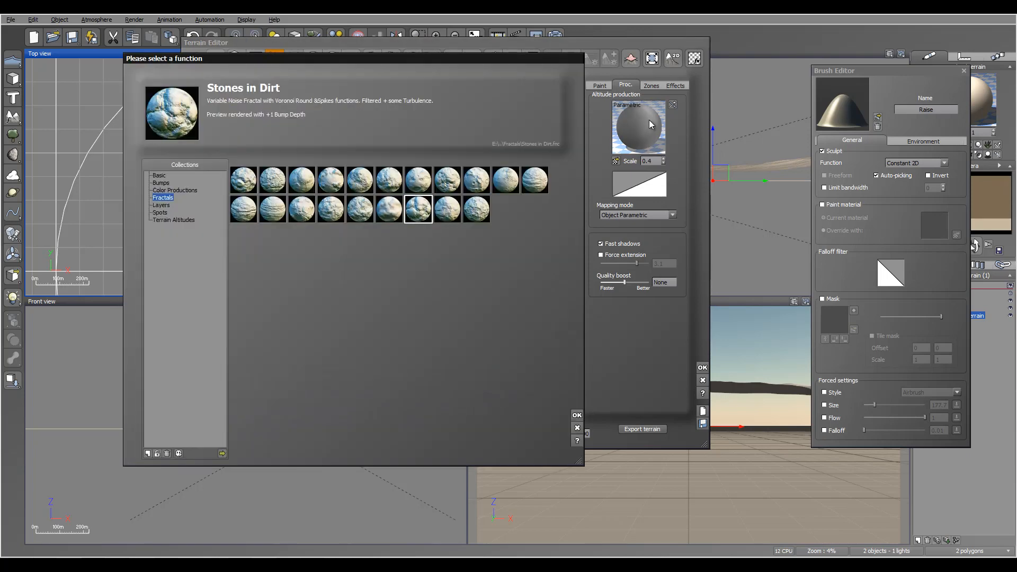
pyautogui.click(580, 430)
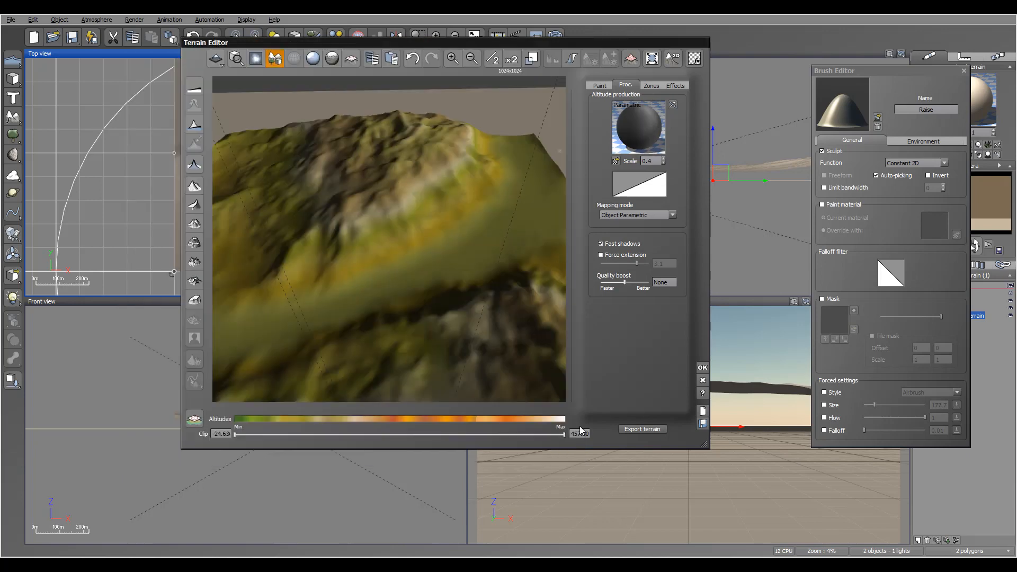
# - Open the altitude production function for editing and set the Eroded Rocky Mountains fractal's wavelength to 0.4 on X, Y and Z
pyautogui.rightClick(650, 124)
pyautogui.click(676, 134)
pyautogui.click(666, 119)
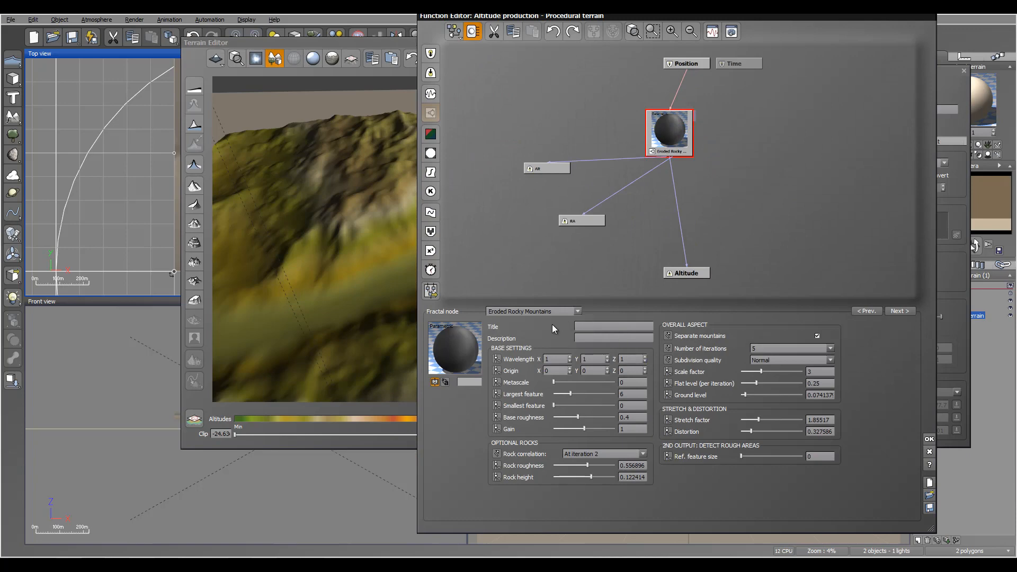
pyautogui.doubleClick(562, 359)
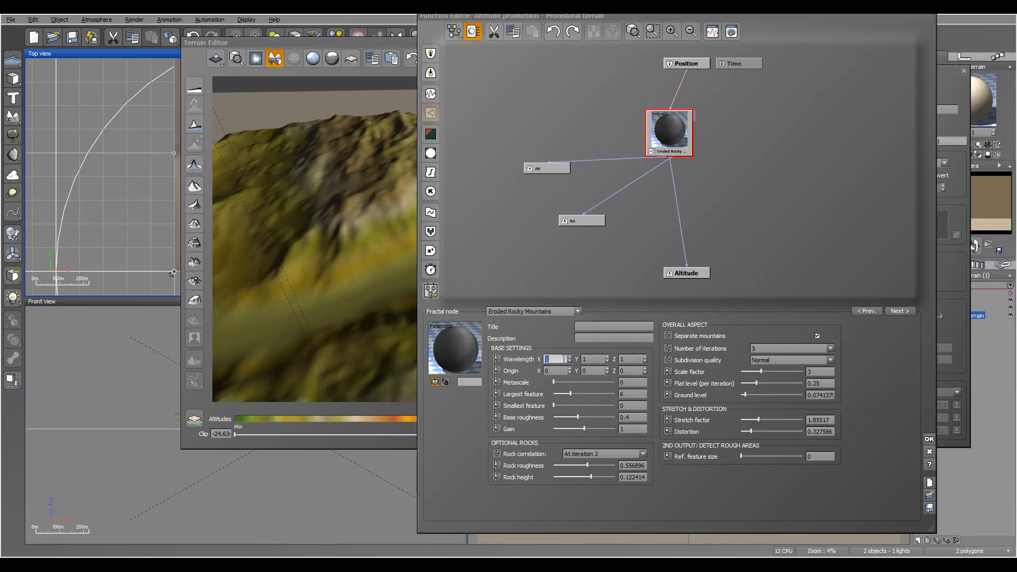
pyautogui.write('0.4')
pyautogui.click(589, 362)
pyautogui.doubleClick(589, 360)
pyautogui.write('0.4')
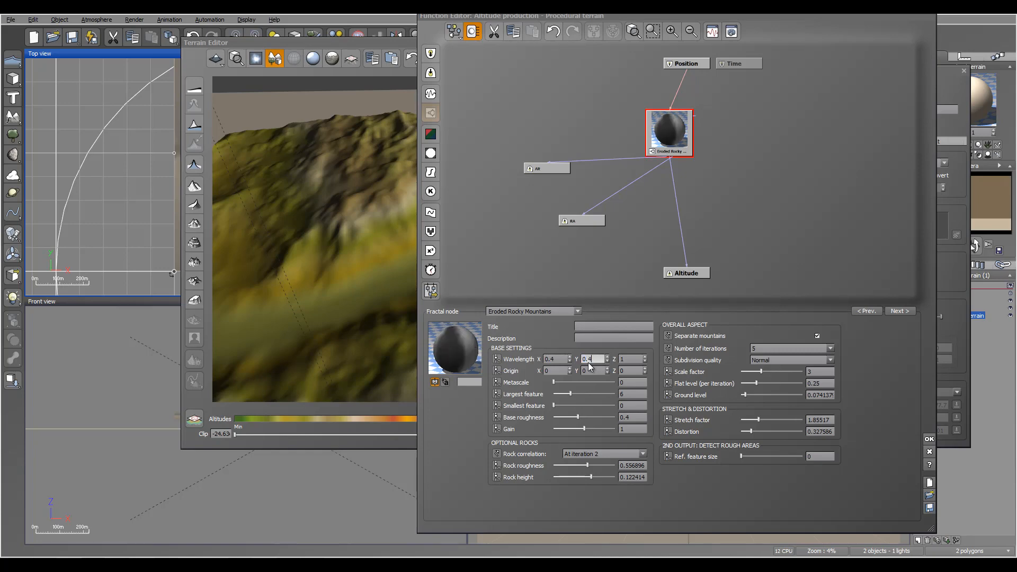
pyautogui.doubleClick(625, 359)
pyautogui.write('0.4')
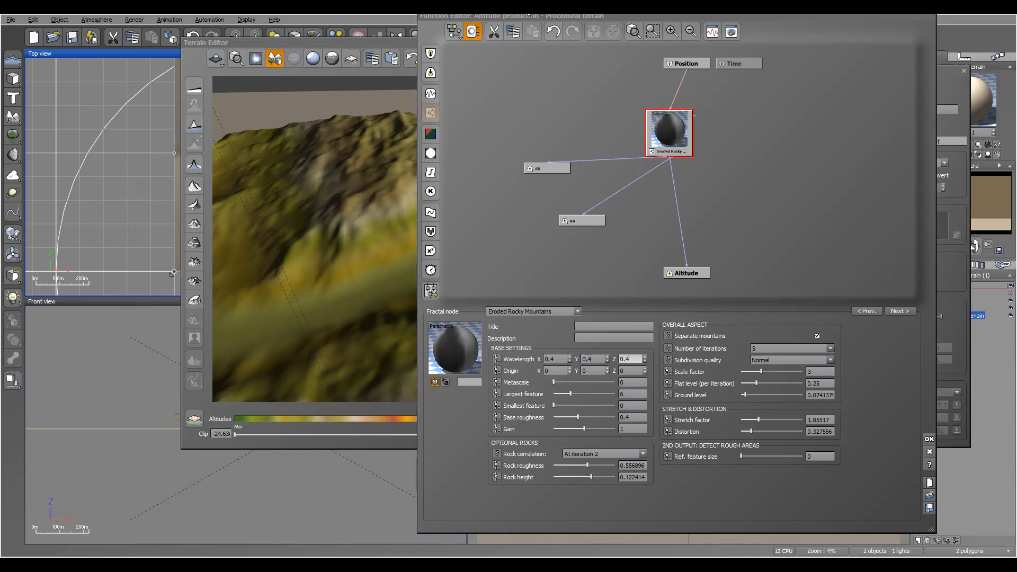
# - Move the function editor aside to uncover the terrain preview and reduce the terrain resolution to 256x256
pyautogui.click(535, 17)
pyautogui.moveTo(643, 17); pyautogui.dragTo(786, 10)
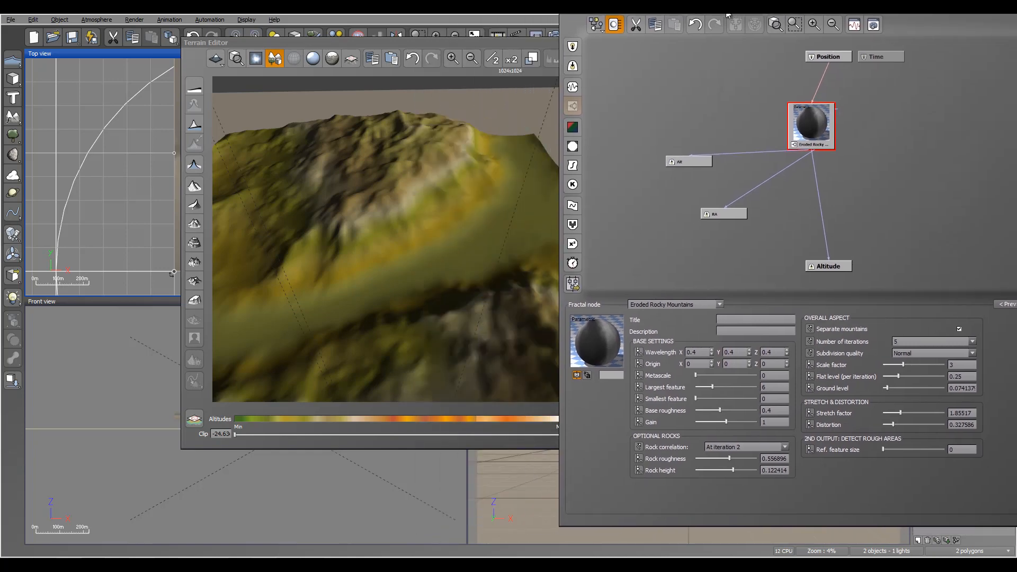
pyautogui.click(494, 59)
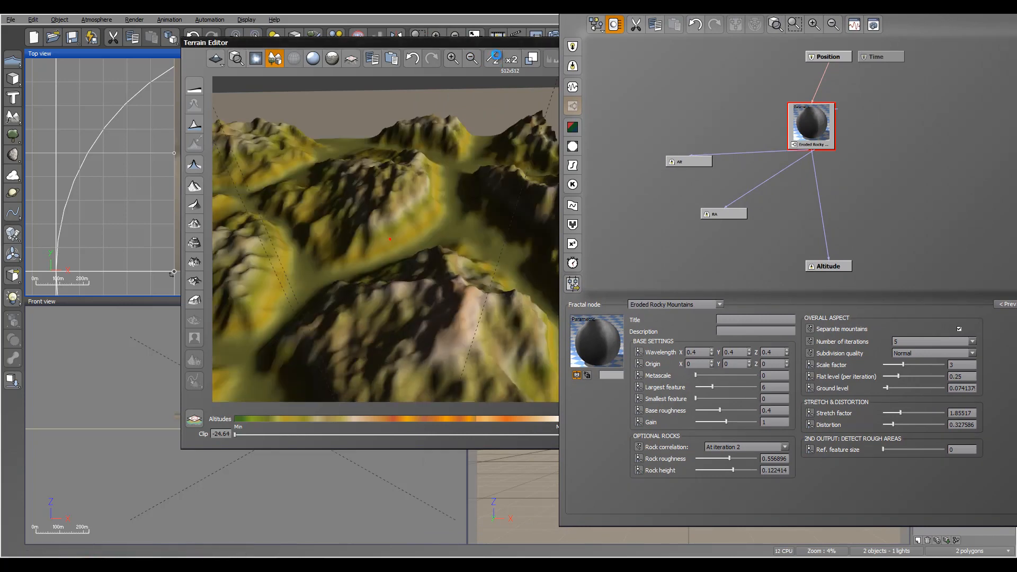
pyautogui.moveTo(431, 151); pyautogui.dragTo(367, 302)
pyautogui.moveTo(464, 192); pyautogui.dragTo(535, 269)
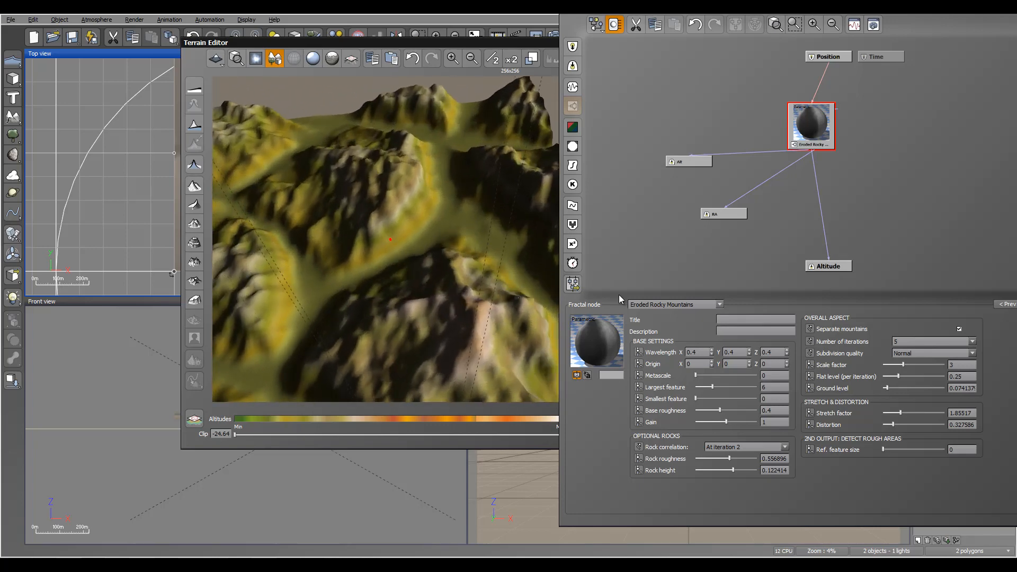
# - Accept the altitude function graph with the changed fractal wavelength and return to the terrain editor
pyautogui.click(703, 352)
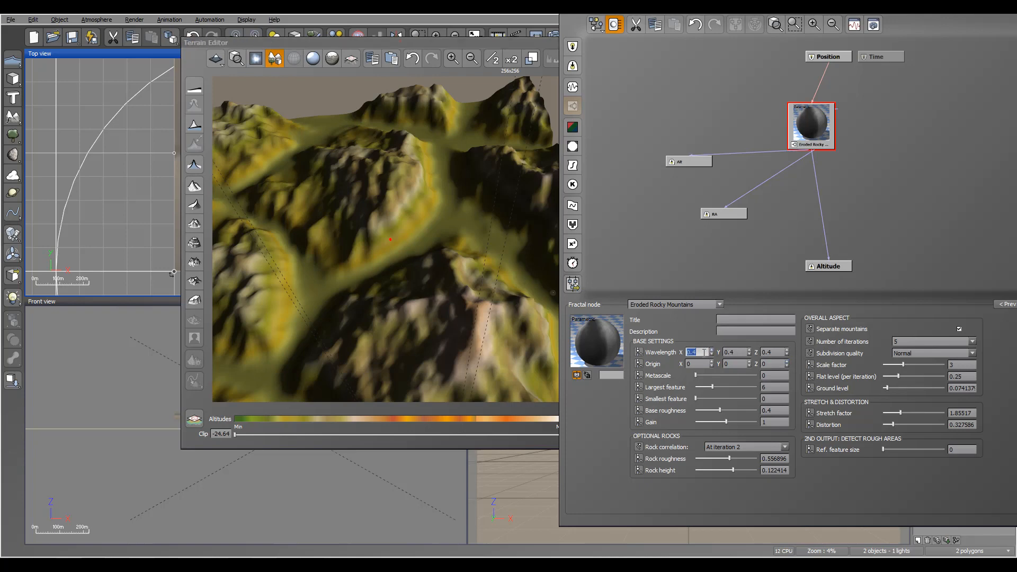
pyautogui.click(799, 13)
pyautogui.moveTo(752, 13); pyautogui.dragTo(576, 19)
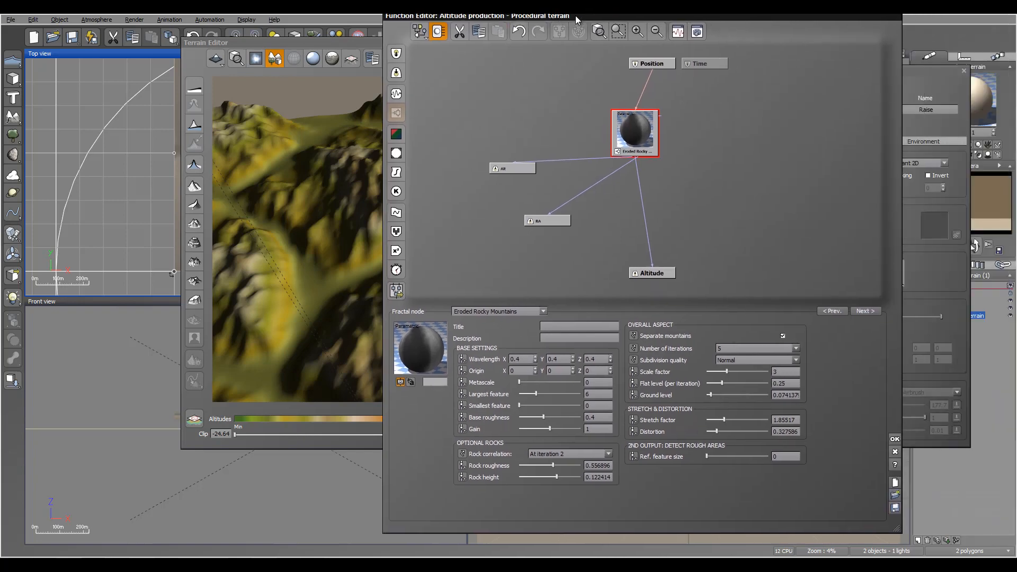
pyautogui.click(894, 439)
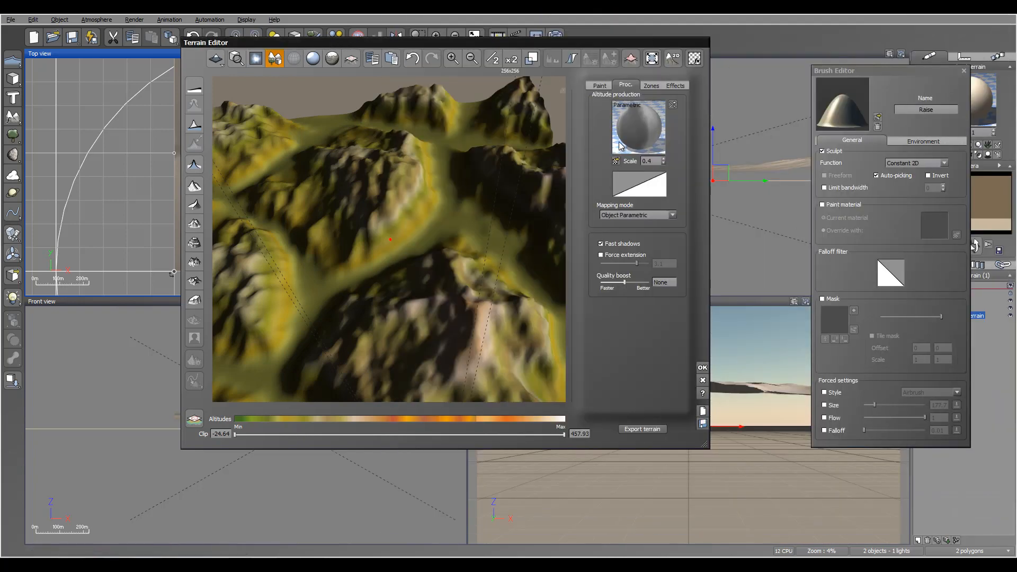
# - Set the scale of the terrain's altitude production to 0.5
pyautogui.click(657, 160)
pyautogui.write('0')
pyautogui.press('Return')
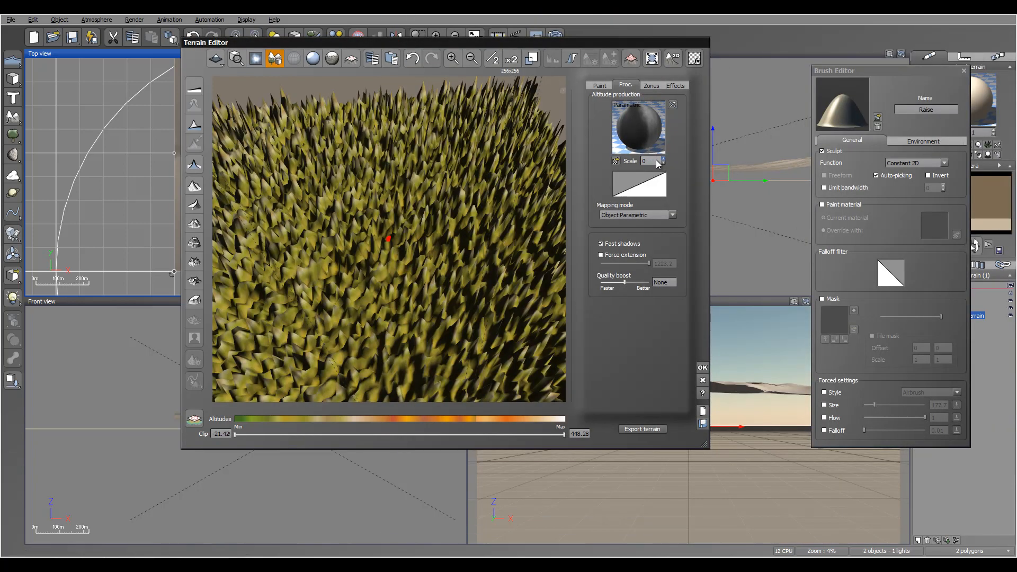
pyautogui.click(656, 161)
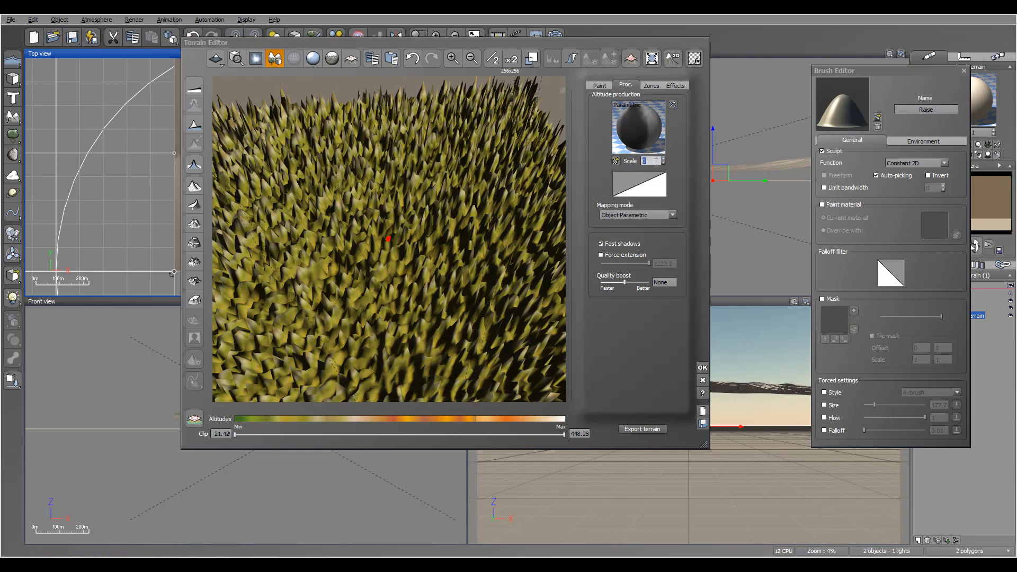
pyautogui.write('0.5')
pyautogui.press('Return')
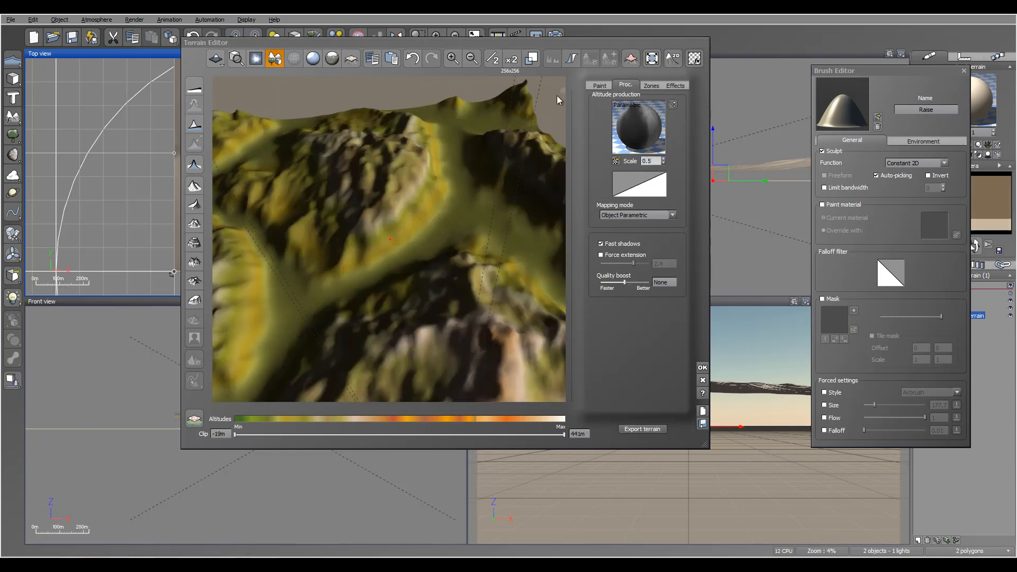
# - Inspect the mountain relief from a lower angle and accept the terrain edits to return to the scene
pyautogui.moveTo(444, 250); pyautogui.dragTo(349, 289)
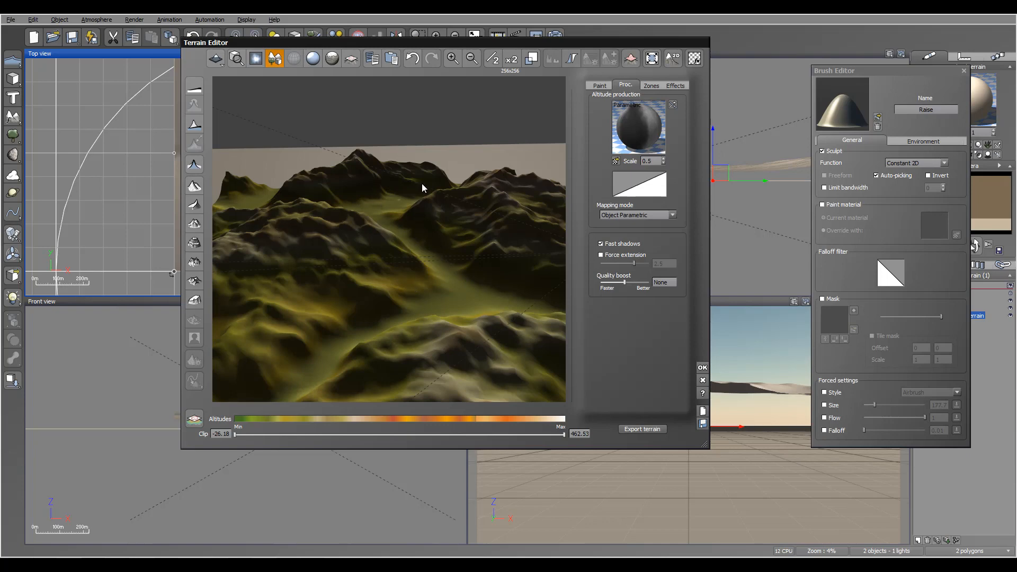
pyautogui.moveTo(424, 186); pyautogui.dragTo(428, 275)
pyautogui.moveTo(436, 309)
pyautogui.mouseDown(button='right')
pyautogui.moveTo(421, 260)
pyautogui.moveTo(426, 222)
pyautogui.moveTo(333, 208)
pyautogui.moveTo(262, 211)
pyautogui.moveTo(334, 224)
pyautogui.moveTo(379, 298)
pyautogui.mouseUp(button='right')
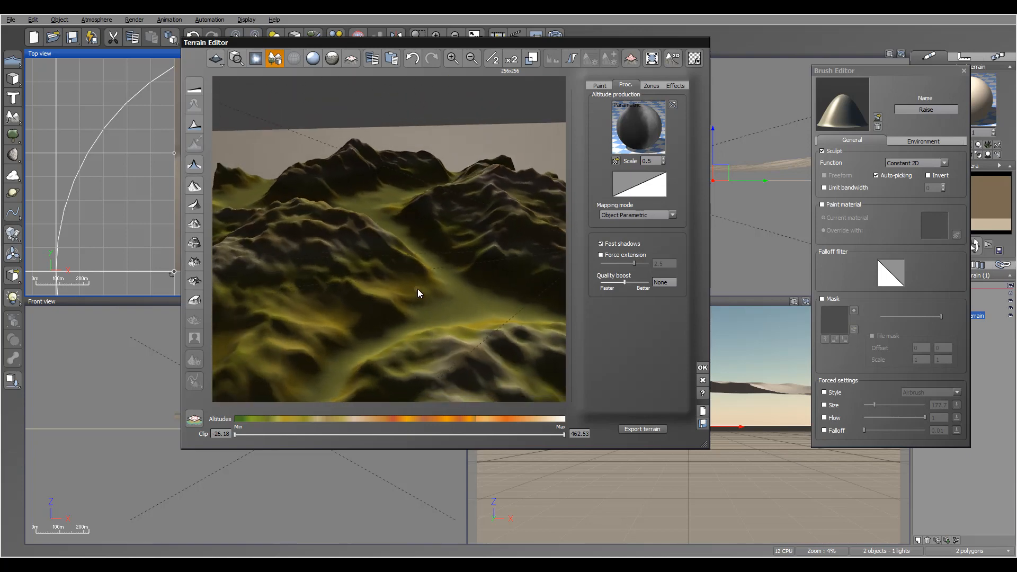
pyautogui.click(702, 367)
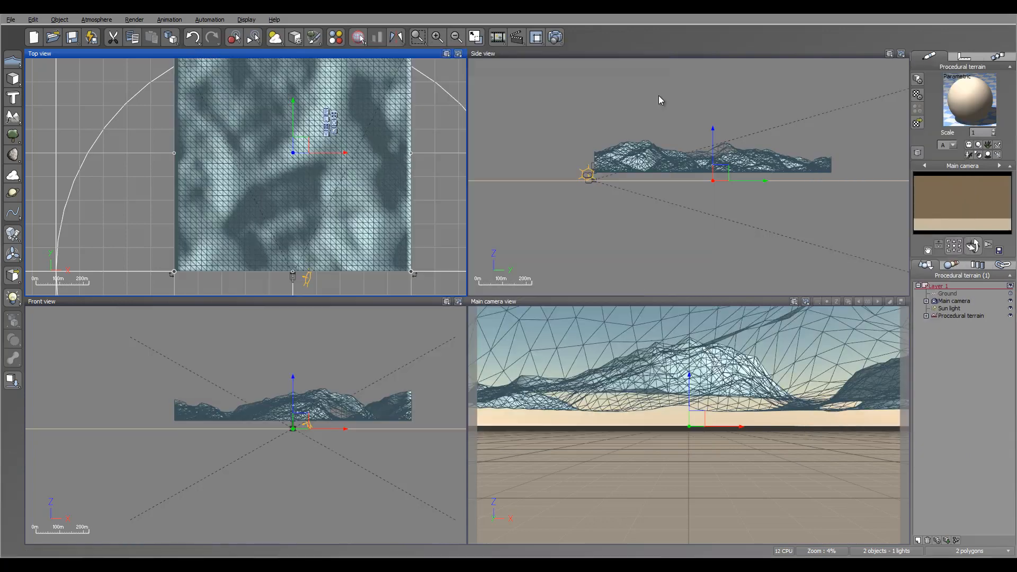
# - Lower the procedural terrain vertically in the side view so its base sits about at ground level
pyautogui.click(686, 149)
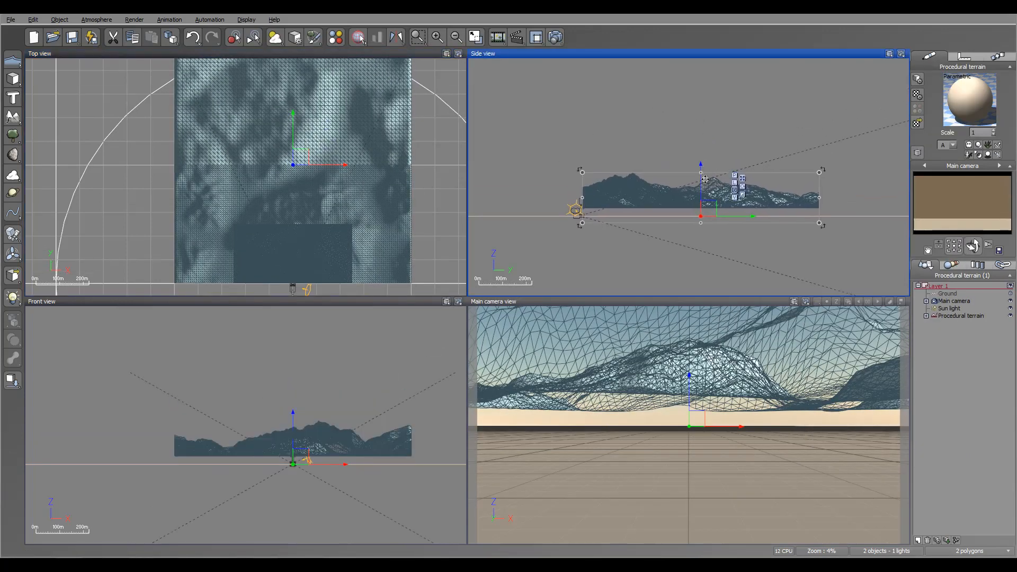
pyautogui.moveTo(702, 186); pyautogui.dragTo(703, 192)
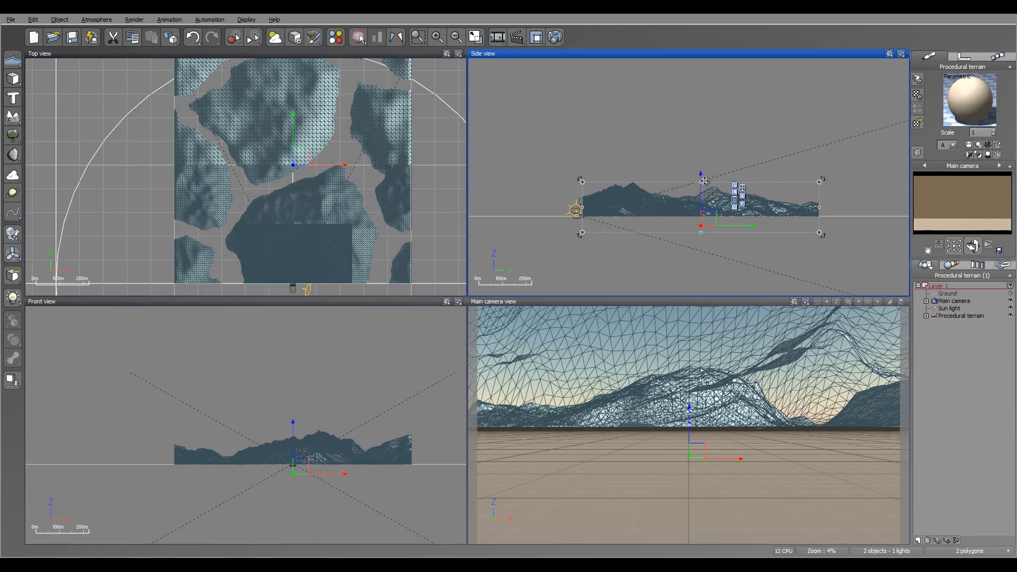
pyautogui.moveTo(701, 174); pyautogui.dragTo(702, 173)
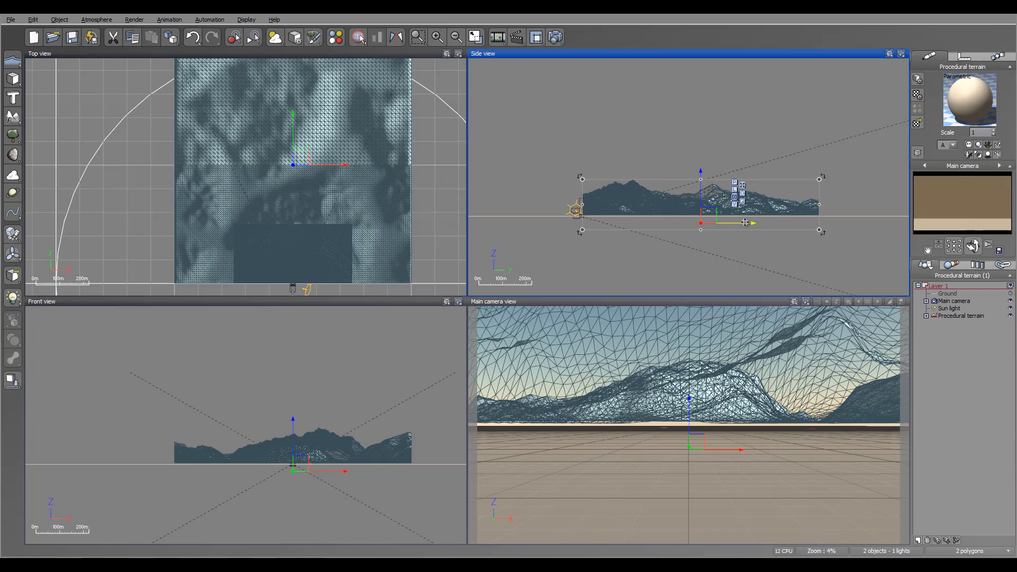
# - Raise the sun light above the terrain, and lift the main camera to a height of about 143 m, tilted down toward the mountains
pyautogui.click(964, 302)
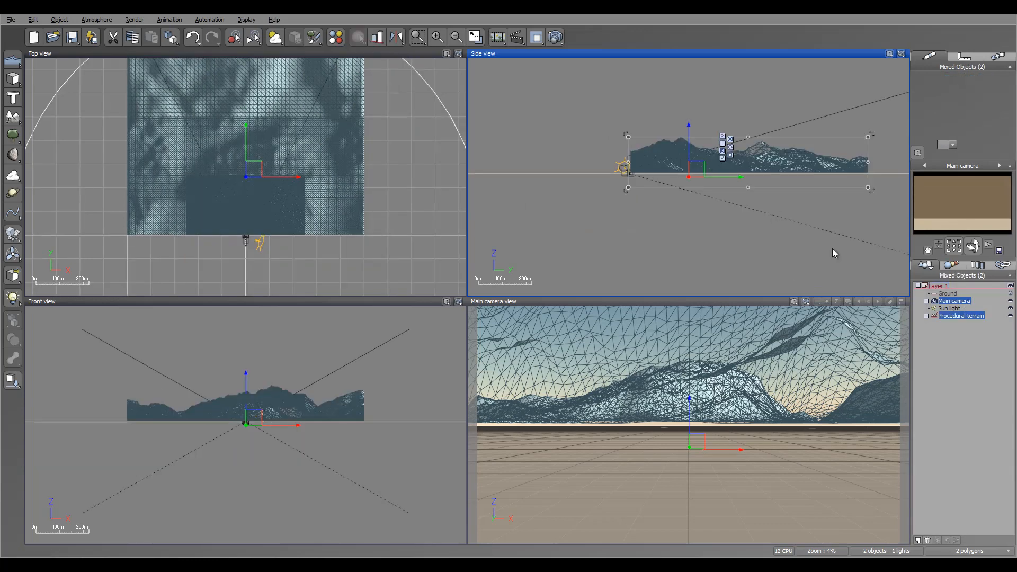
pyautogui.click(772, 251)
pyautogui.click(971, 309)
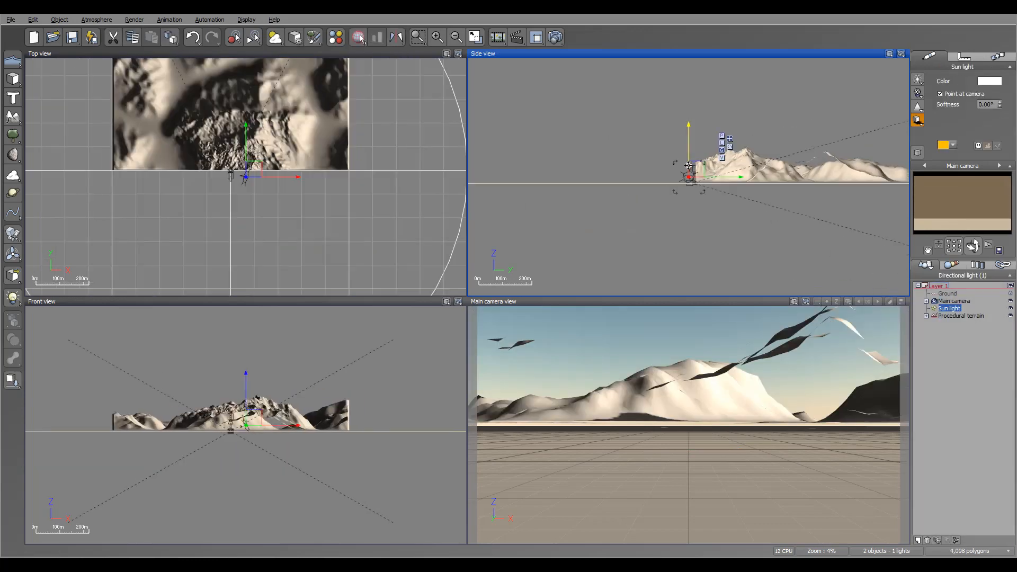
pyautogui.moveTo(690, 144)
pyautogui.mouseDown()
pyautogui.moveTo(670, 154)
pyautogui.moveTo(693, 159)
pyautogui.moveTo(688, 138)
pyautogui.mouseUp()
pyautogui.click(695, 163)
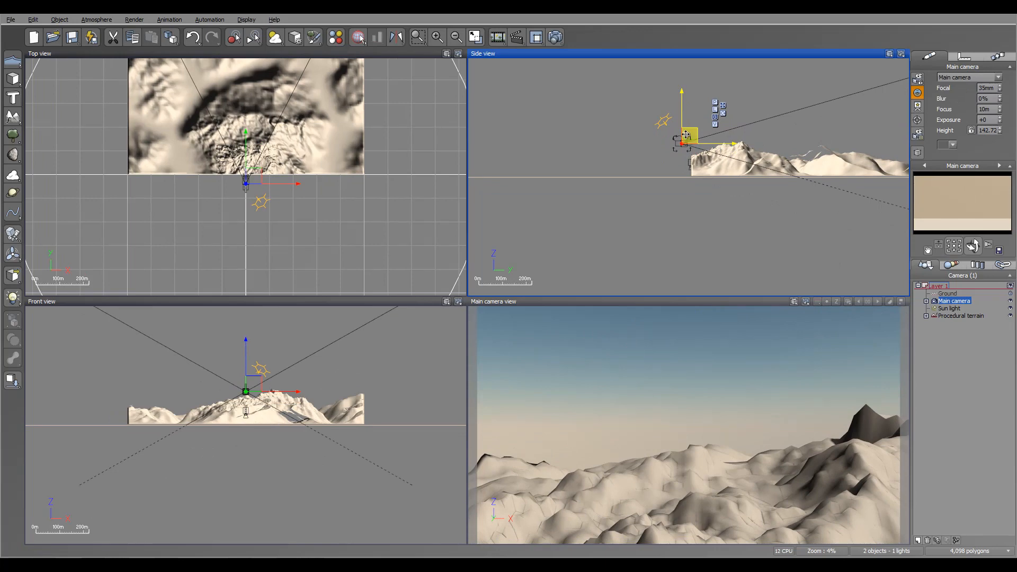
pyautogui.click(973, 245)
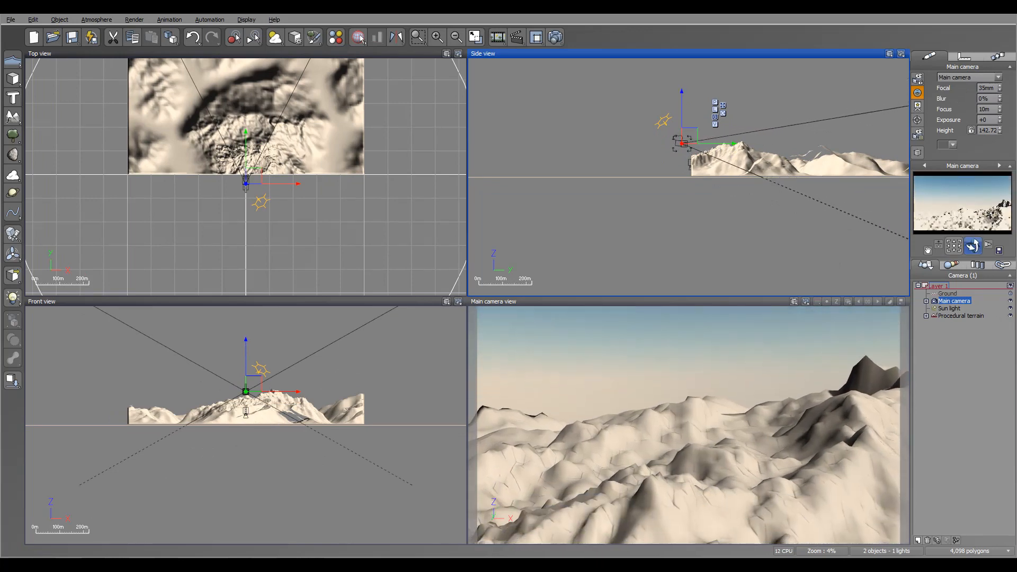
# - Select the procedural terrain and rotate it about a quarter turn around its vertical axis in the top view
pyautogui.moveTo(346, 92); pyautogui.dragTo(408, 208, button='right')
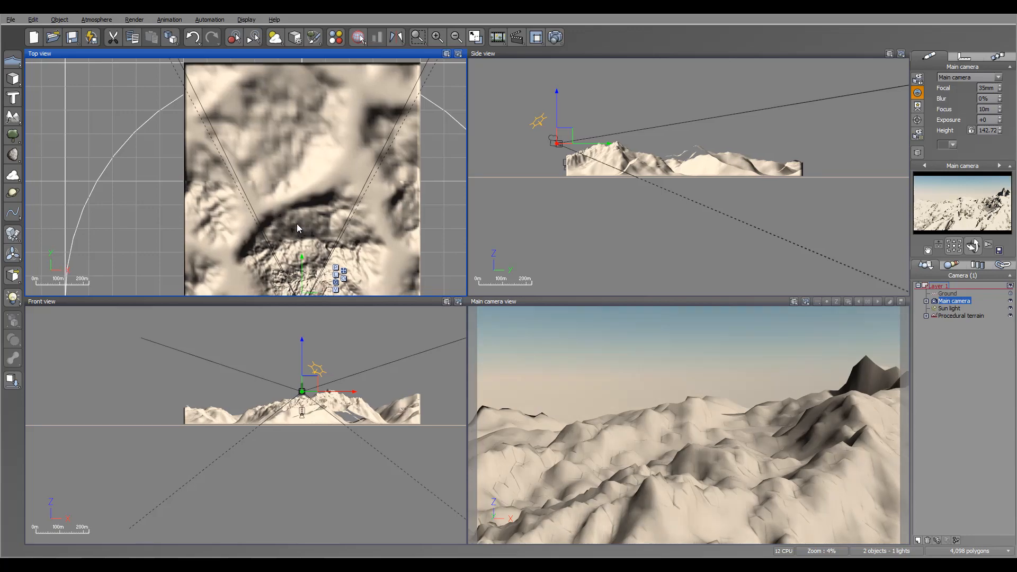
pyautogui.click(354, 222)
pyautogui.moveTo(434, 259); pyautogui.dragTo(396, 180, button='right')
pyautogui.moveTo(383, 253); pyautogui.dragTo(146, 240)
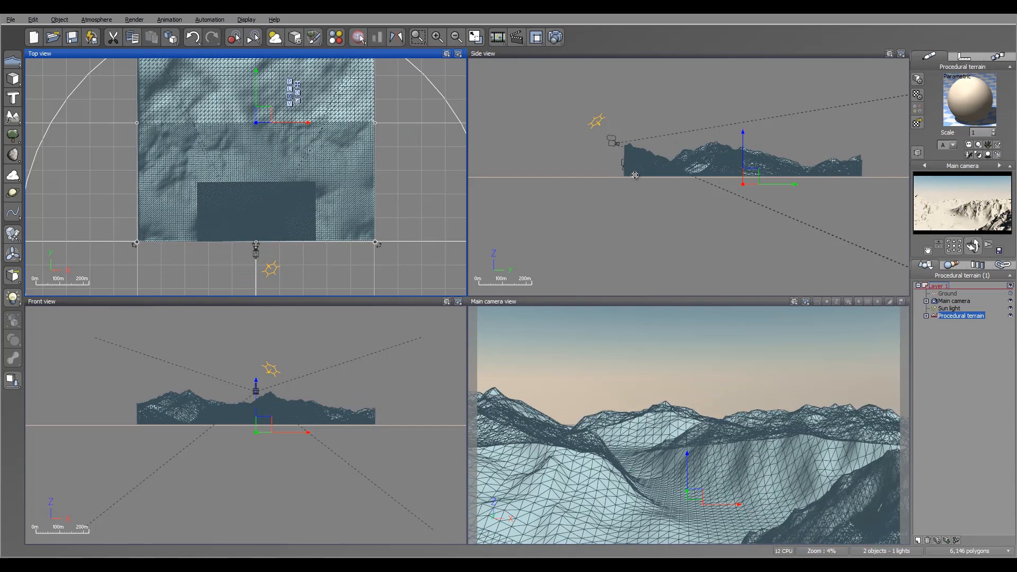
# - Reposition the main camera farther back and left of the terrain's centre at a height of about 243 m, tilted further down
pyautogui.click(957, 303)
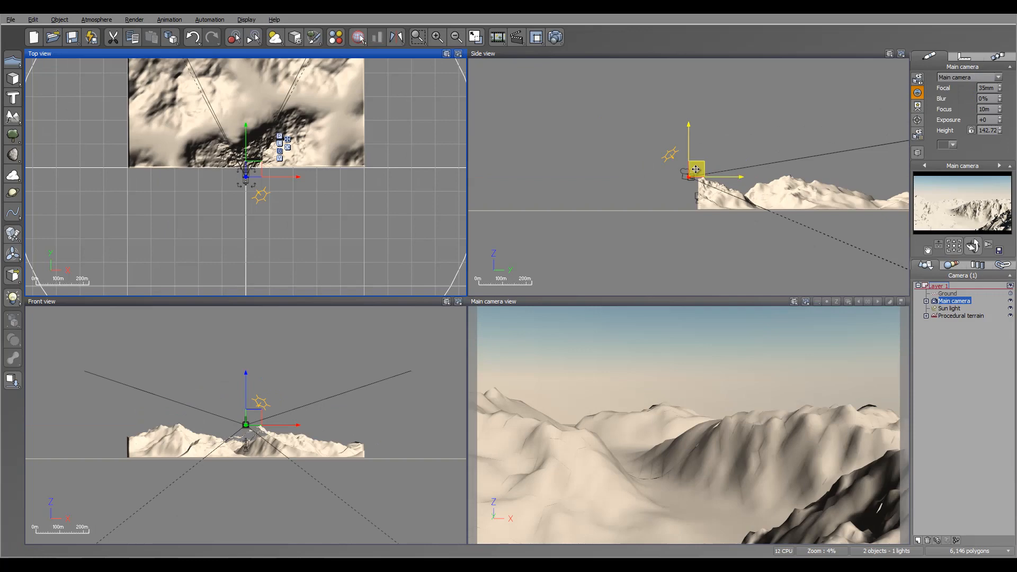
pyautogui.moveTo(696, 169); pyautogui.dragTo(664, 158)
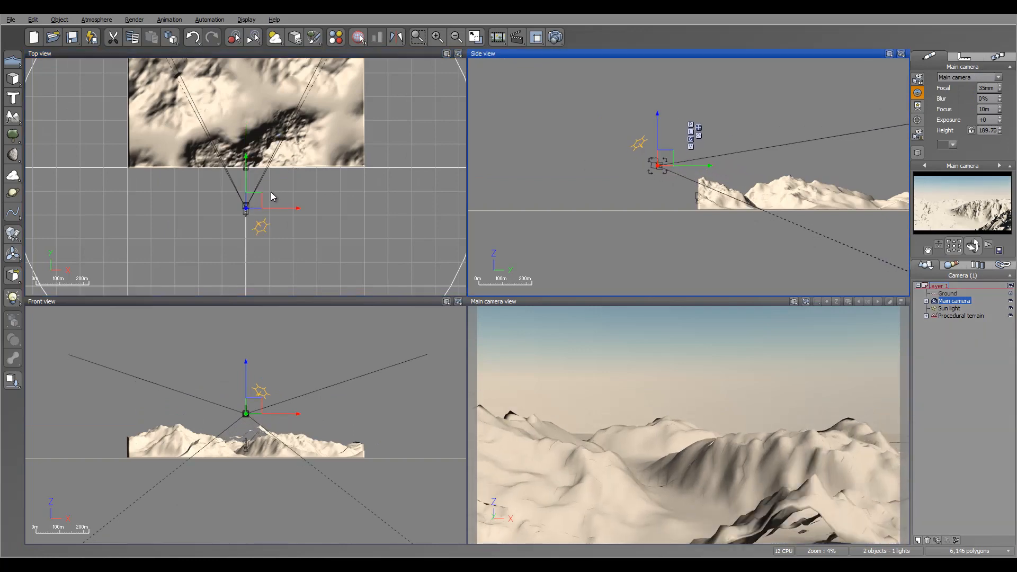
pyautogui.moveTo(254, 198); pyautogui.dragTo(222, 198)
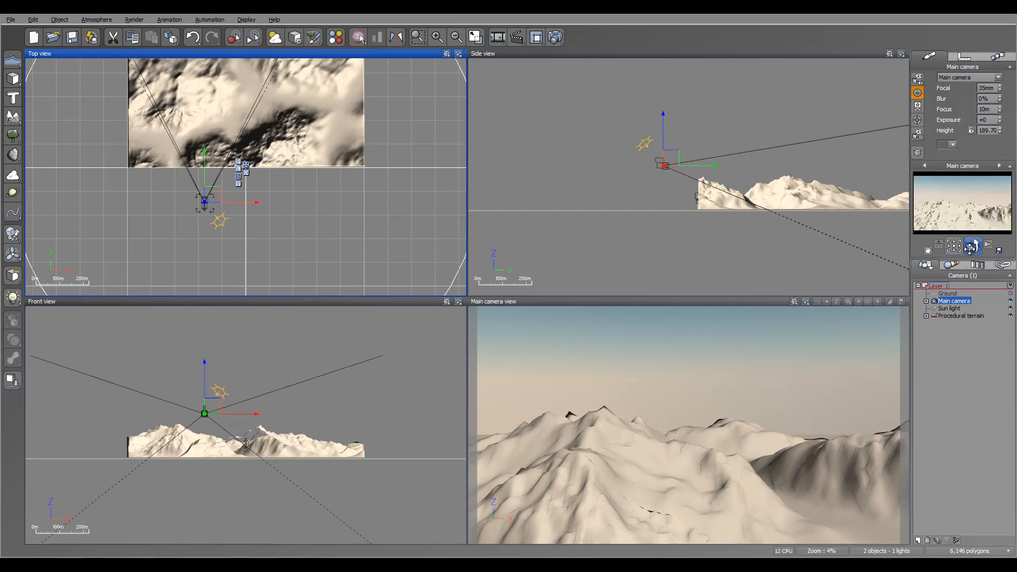
pyautogui.moveTo(973, 246); pyautogui.dragTo(484, 396)
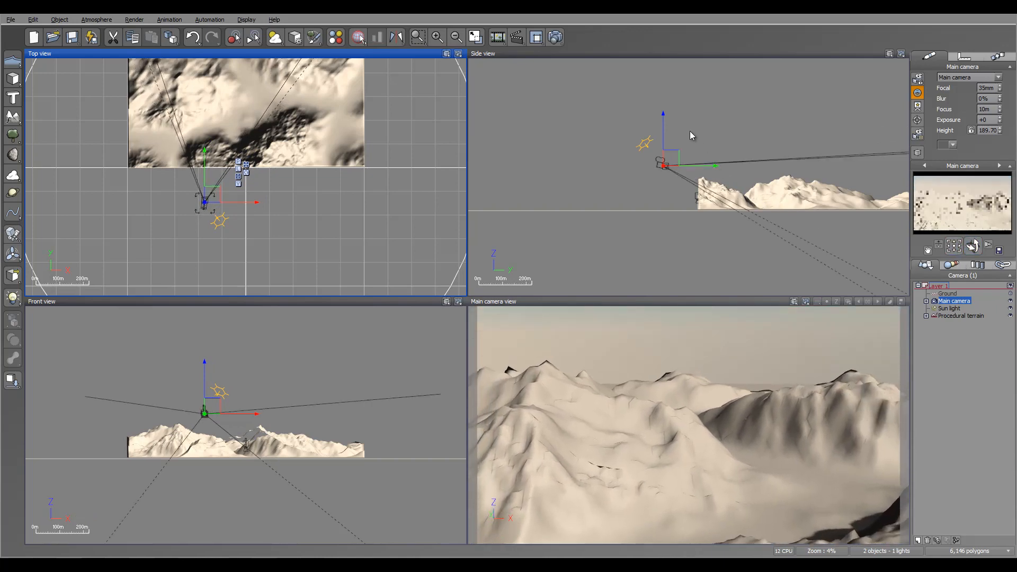
pyautogui.moveTo(665, 164); pyautogui.dragTo(668, 136)
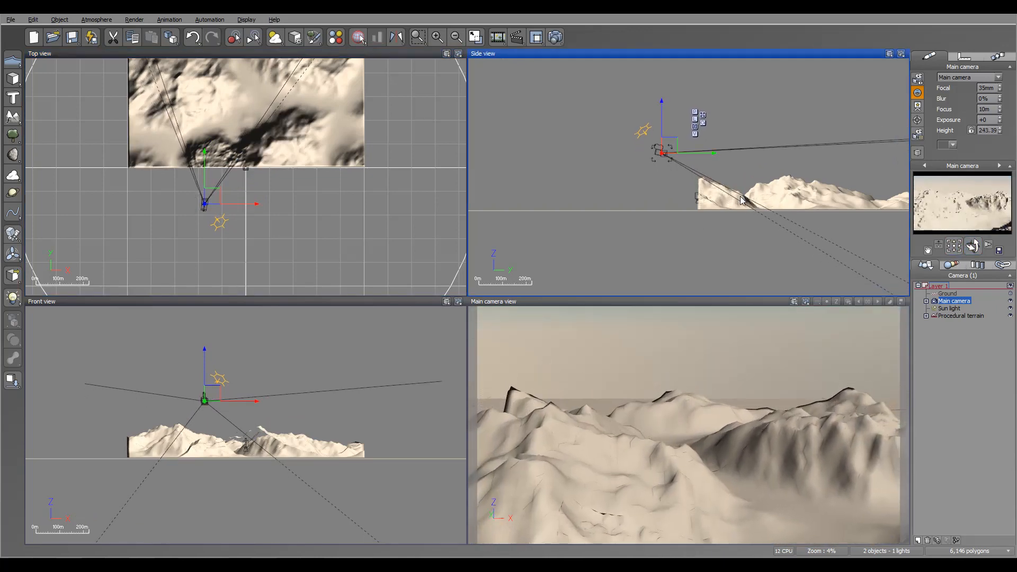
# - Rotate the procedural terrain by another quarter turn or so in the top view to bring a different mountain before the camera
pyautogui.moveTo(351, 144); pyautogui.dragTo(395, 196, button='right')
pyautogui.click(396, 210)
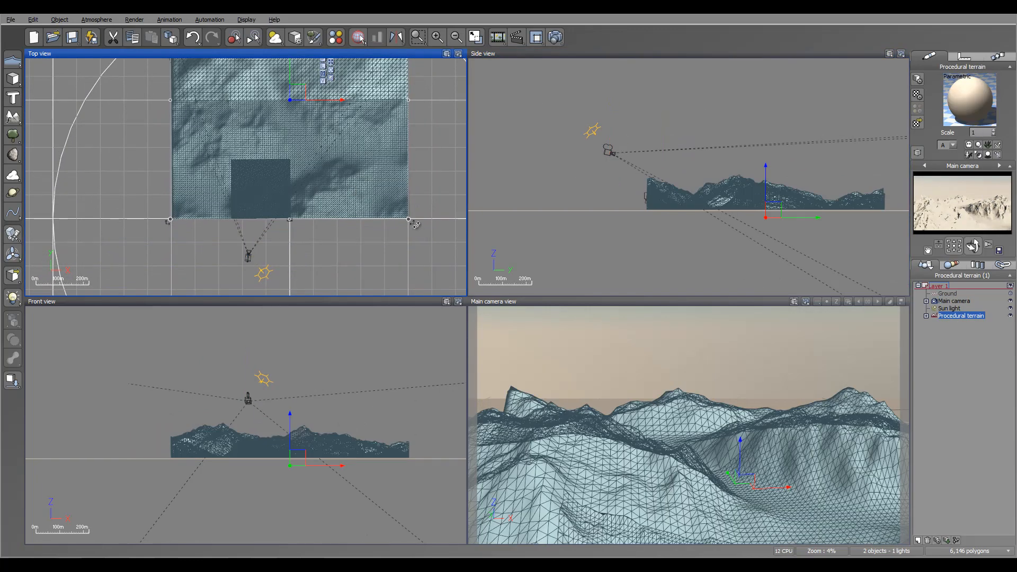
pyautogui.moveTo(416, 224); pyautogui.dragTo(179, 206)
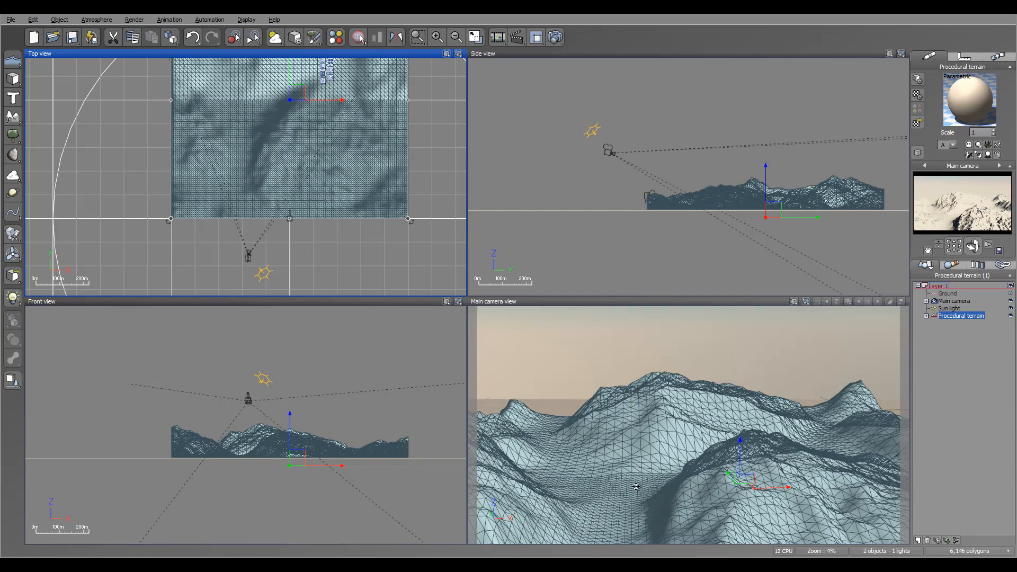
# - Shift the main camera slightly left in the top view, and widen the procedural terrain slightly on both sides
pyautogui.click(245, 259)
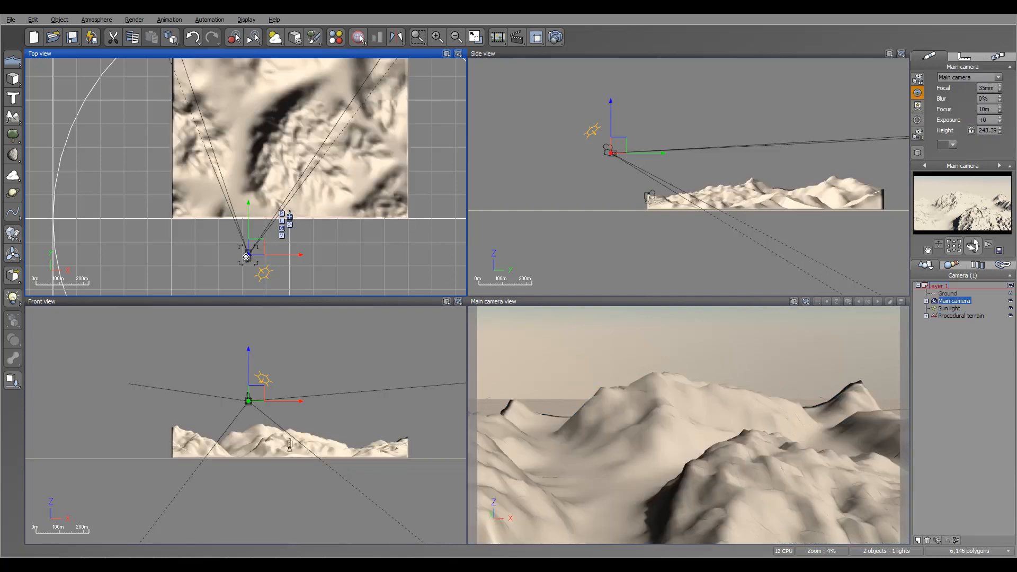
pyautogui.moveTo(254, 245)
pyautogui.mouseDown()
pyautogui.moveTo(229, 266)
pyautogui.moveTo(241, 253)
pyautogui.mouseUp()
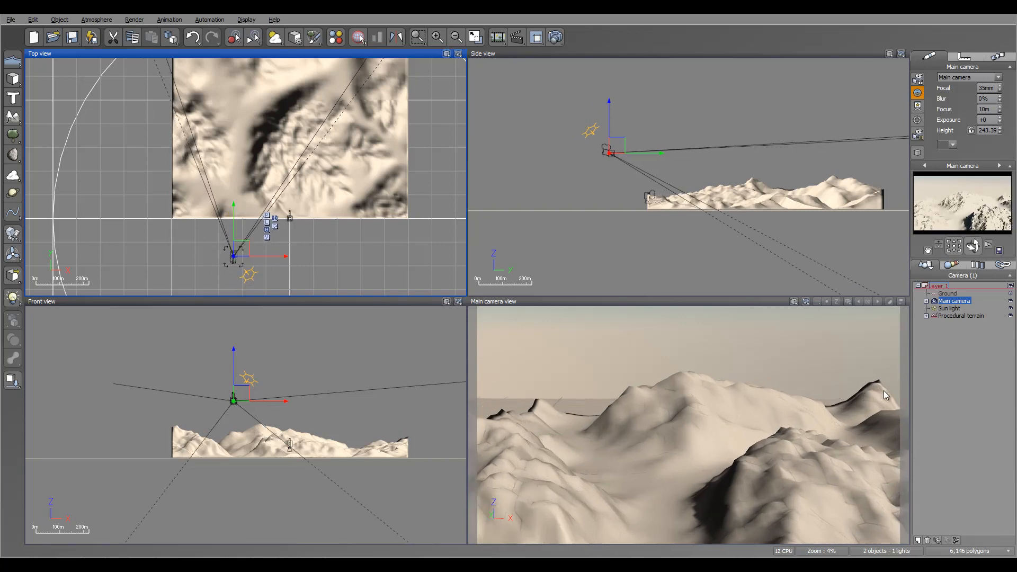
pyautogui.moveTo(386, 149); pyautogui.dragTo(387, 183, button='right')
pyautogui.scroll(-2, 387, 182)
pyautogui.click(383, 168)
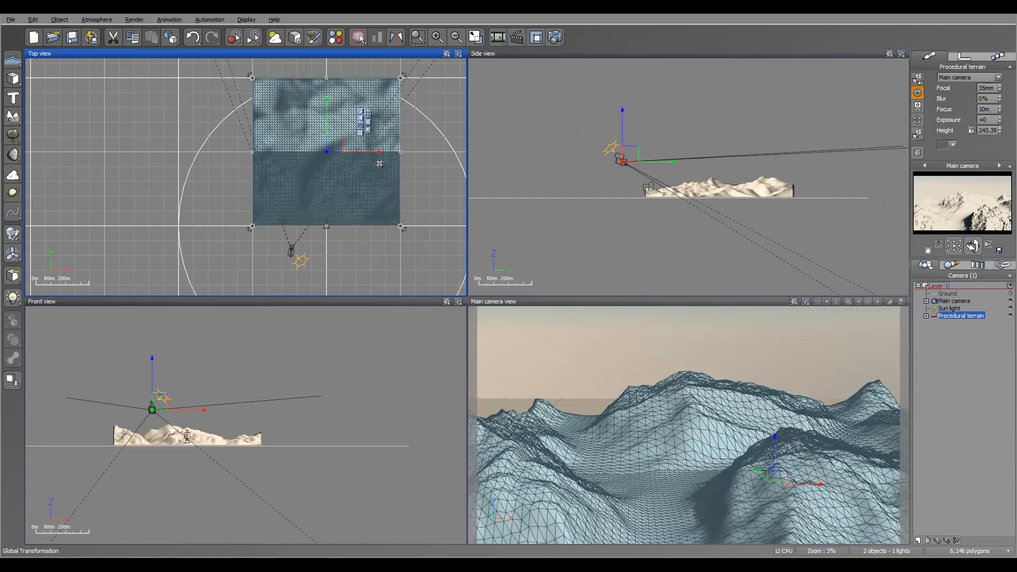
pyautogui.moveTo(401, 150); pyautogui.dragTo(411, 151)
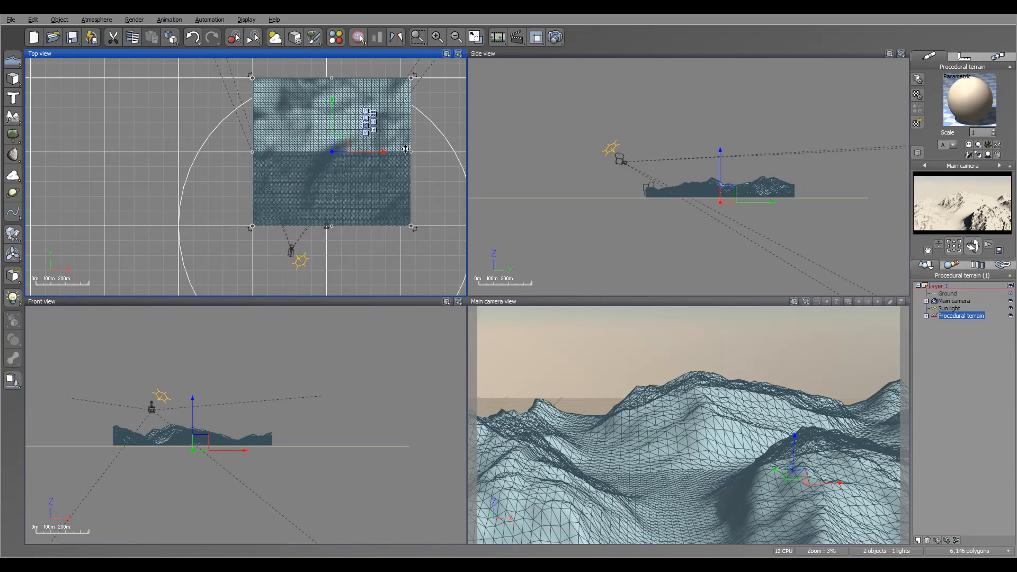
pyautogui.moveTo(252, 151)
pyautogui.mouseDown()
pyautogui.moveTo(235, 151)
pyautogui.moveTo(245, 152)
pyautogui.mouseUp()
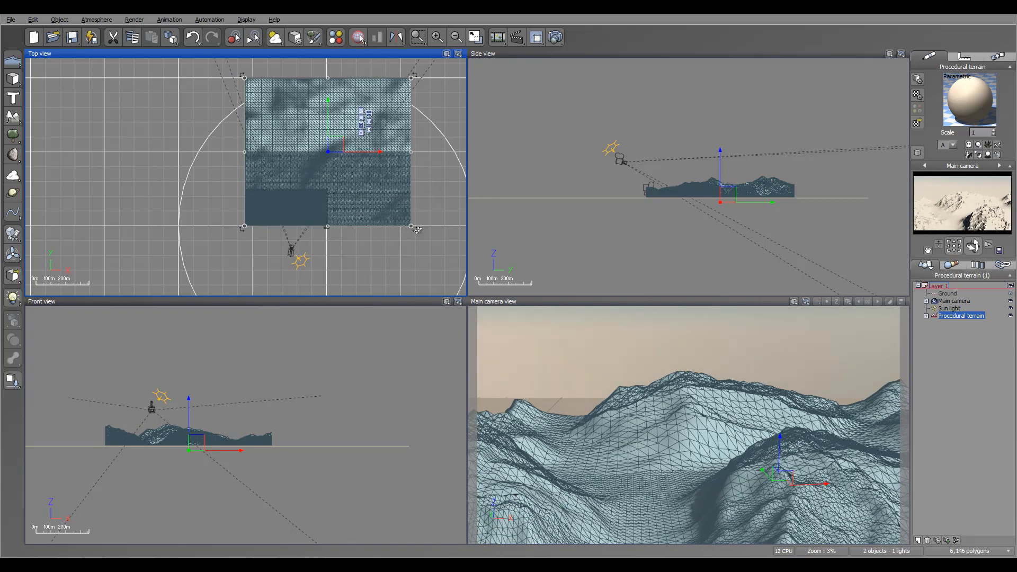
# - Rotate the procedural terrain by two quarter turns in the top view, and shift the main camera slightly right and back
pyautogui.moveTo(418, 231); pyautogui.dragTo(316, 254)
pyautogui.click(291, 251)
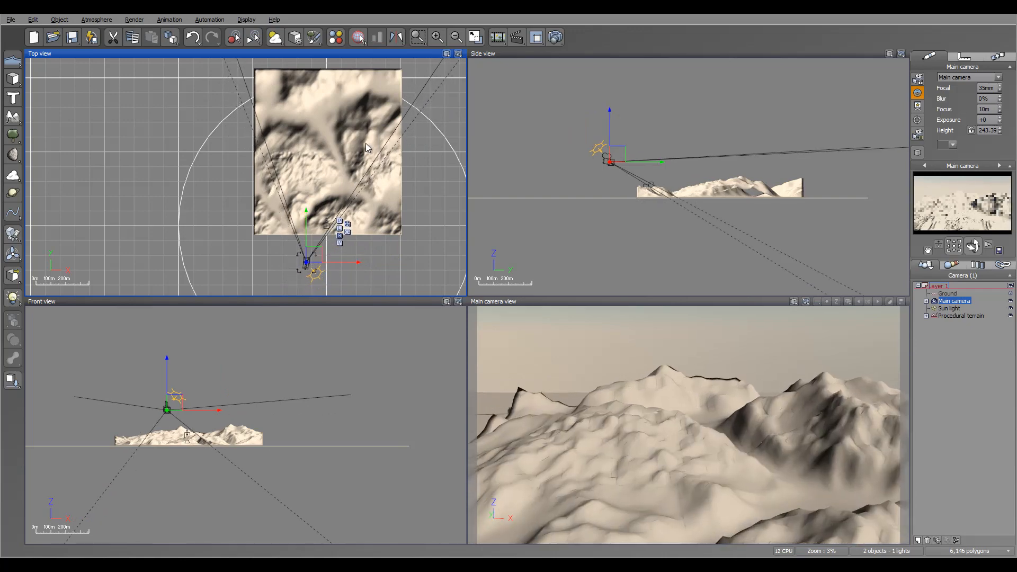
pyautogui.click(348, 206)
pyautogui.moveTo(405, 238)
pyautogui.mouseDown()
pyautogui.moveTo(352, 266)
pyautogui.moveTo(292, 262)
pyautogui.moveTo(242, 230)
pyautogui.mouseUp()
# - Move the main camera slightly back and left, and rotate the procedural terrain by one more quarter turn in the top view
pyautogui.click(311, 262)
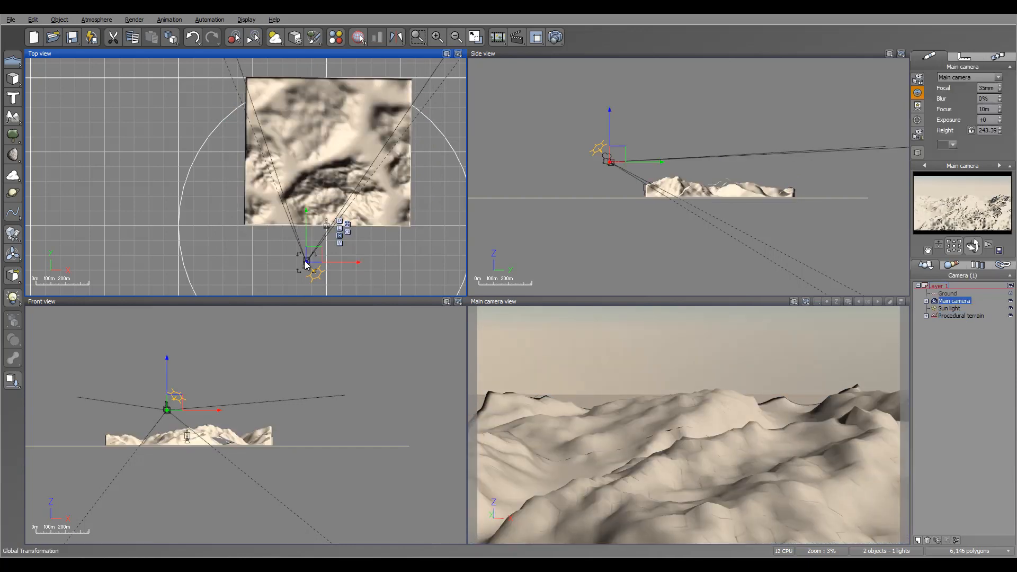
pyautogui.moveTo(312, 262)
pyautogui.mouseDown()
pyautogui.moveTo(267, 255)
pyautogui.moveTo(297, 257)
pyautogui.moveTo(297, 270)
pyautogui.mouseUp()
pyautogui.click(335, 186)
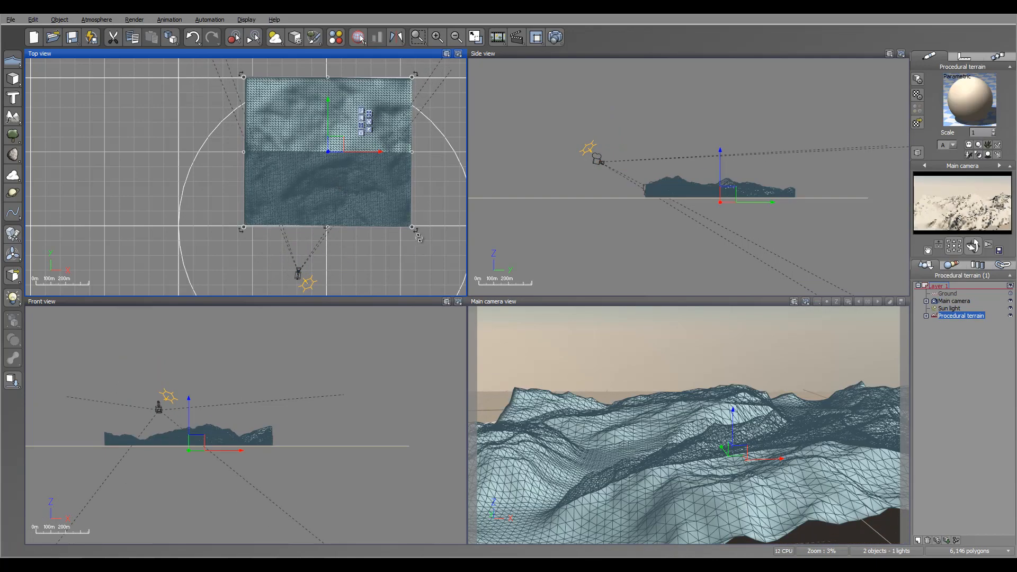
pyautogui.moveTo(412, 238); pyautogui.dragTo(252, 235)
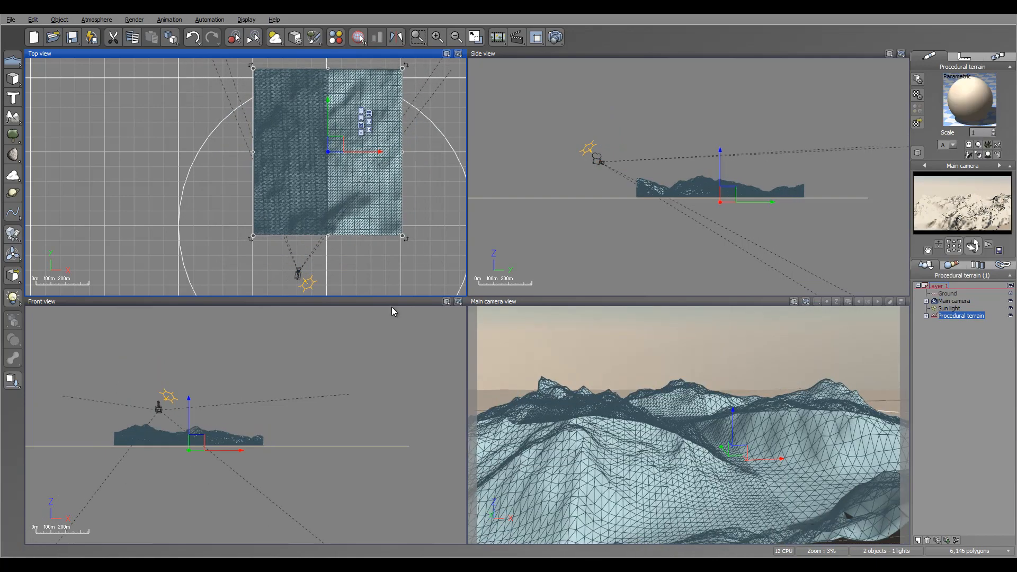
# - Flatten the procedural terrain slightly in the side view, and reposition the main camera at a height of about 250 m
pyautogui.click(305, 269)
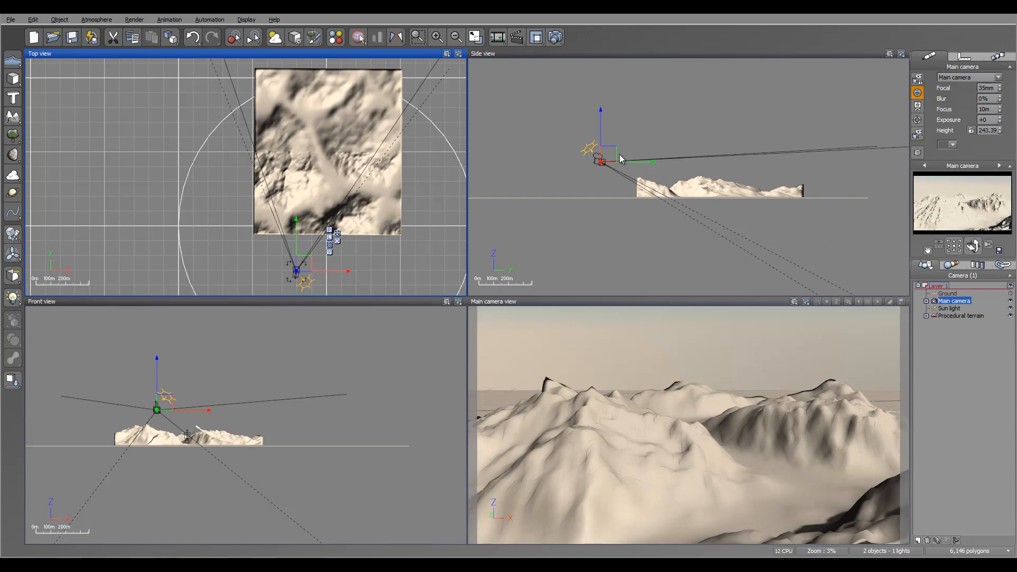
pyautogui.moveTo(619, 158); pyautogui.dragTo(613, 145)
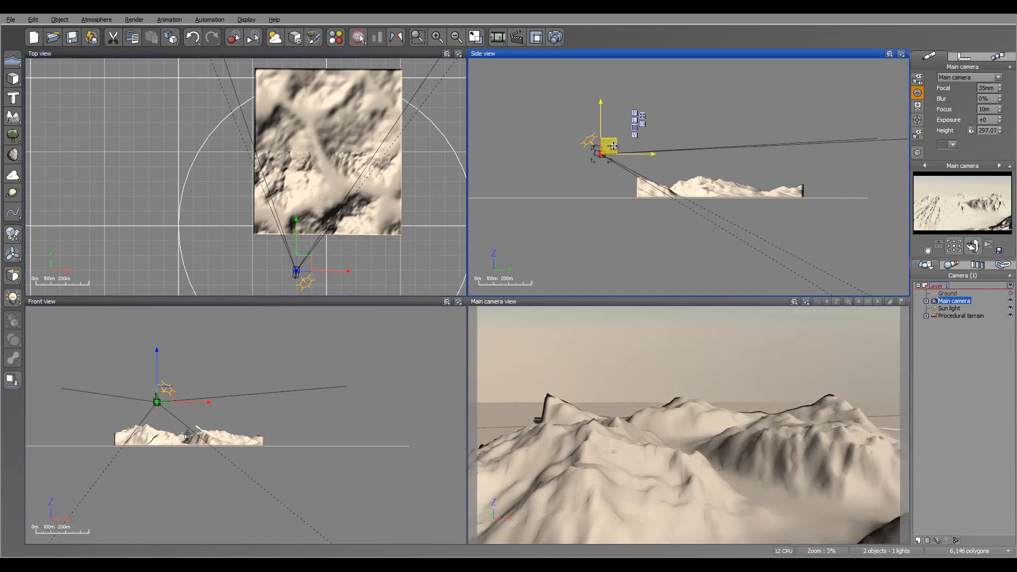
pyautogui.click(725, 183)
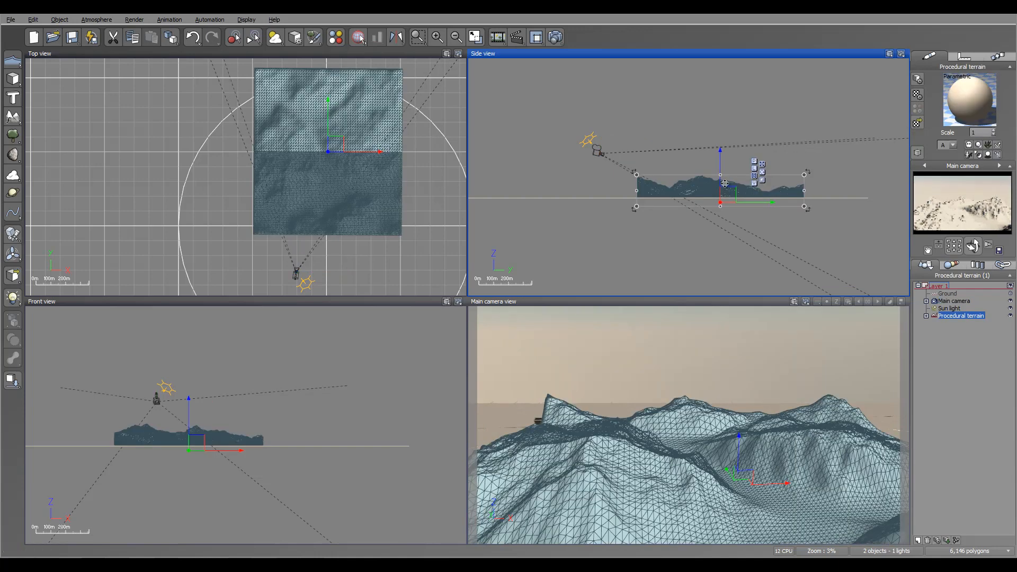
pyautogui.moveTo(724, 183); pyautogui.dragTo(719, 177)
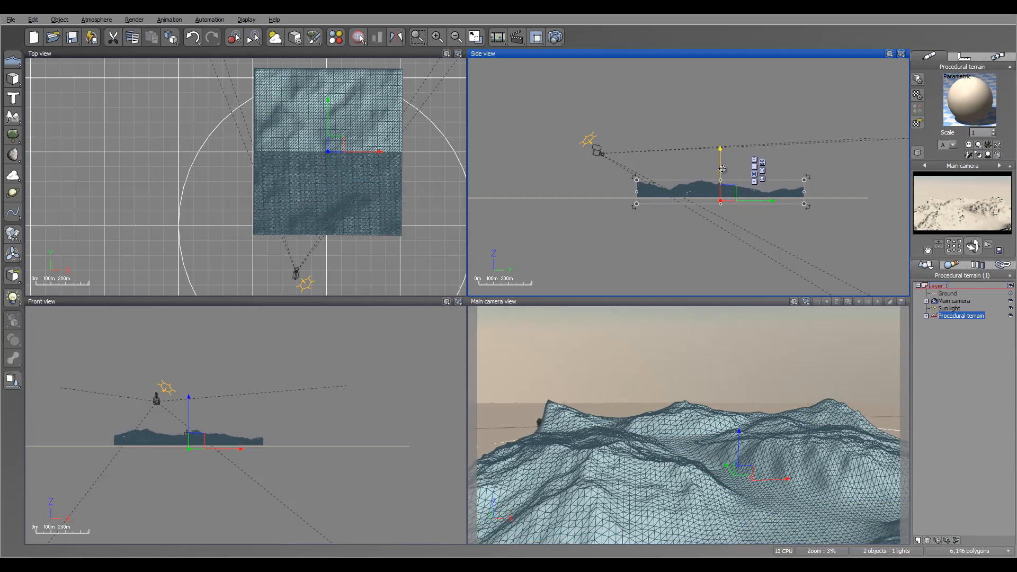
pyautogui.click(954, 301)
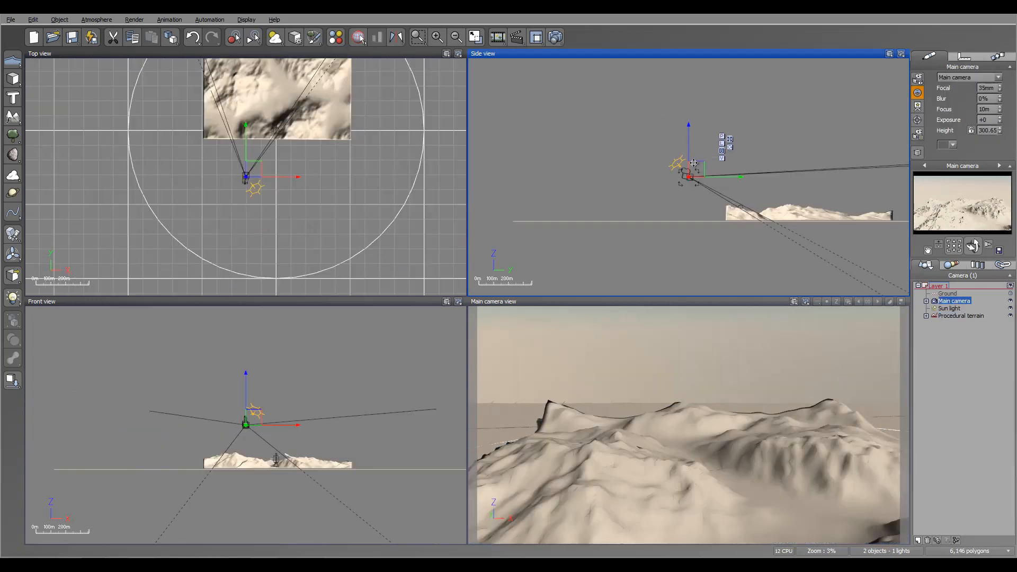
pyautogui.moveTo(693, 162); pyautogui.dragTo(691, 178)
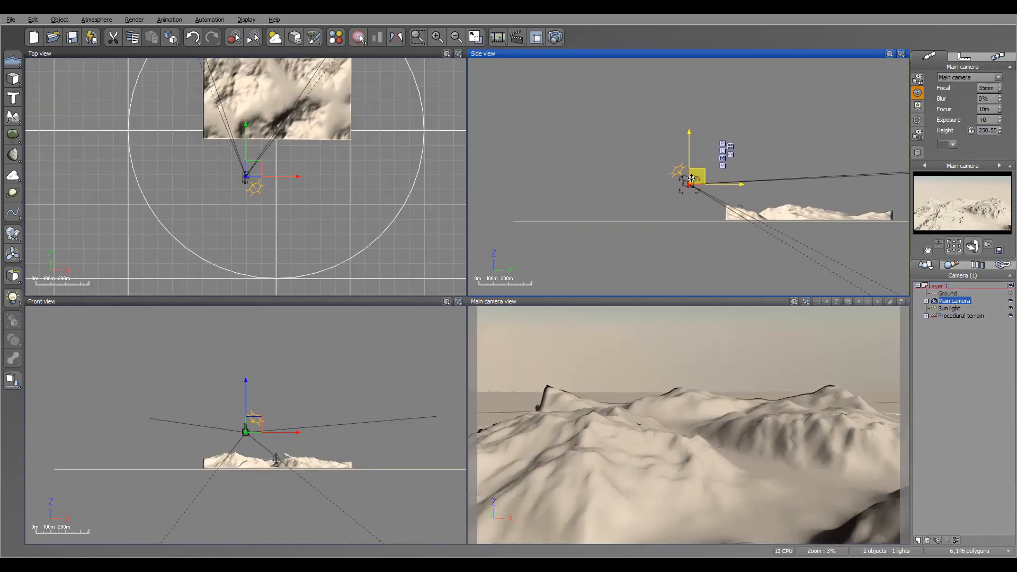
# - Pull in the procedural terrain's back edge slightly, and stretch the terrain wider on both sides in the top view
pyautogui.moveTo(375, 169); pyautogui.dragTo(406, 236, button='right')
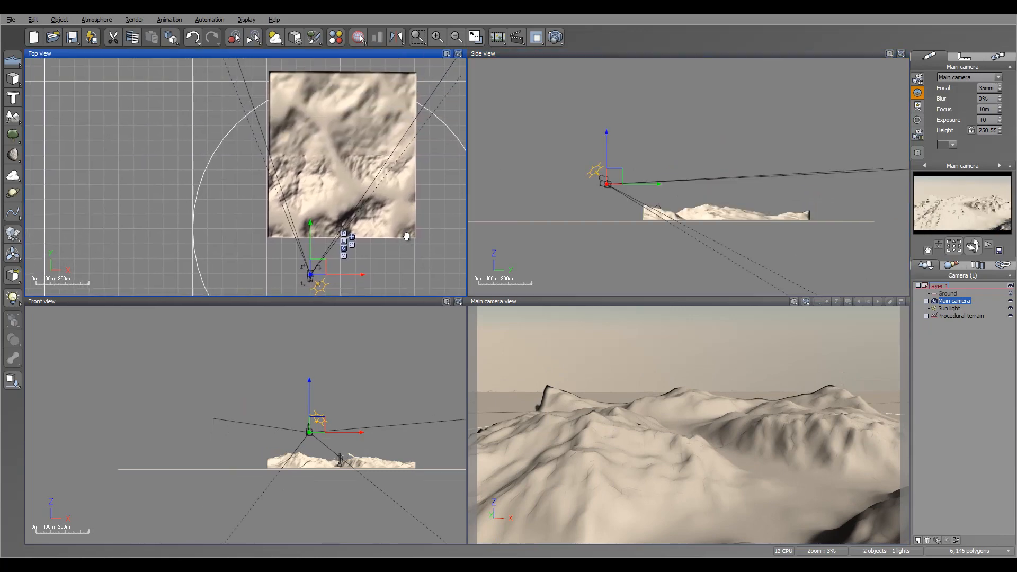
pyautogui.click(350, 160)
pyautogui.moveTo(342, 72); pyautogui.dragTo(342, 77)
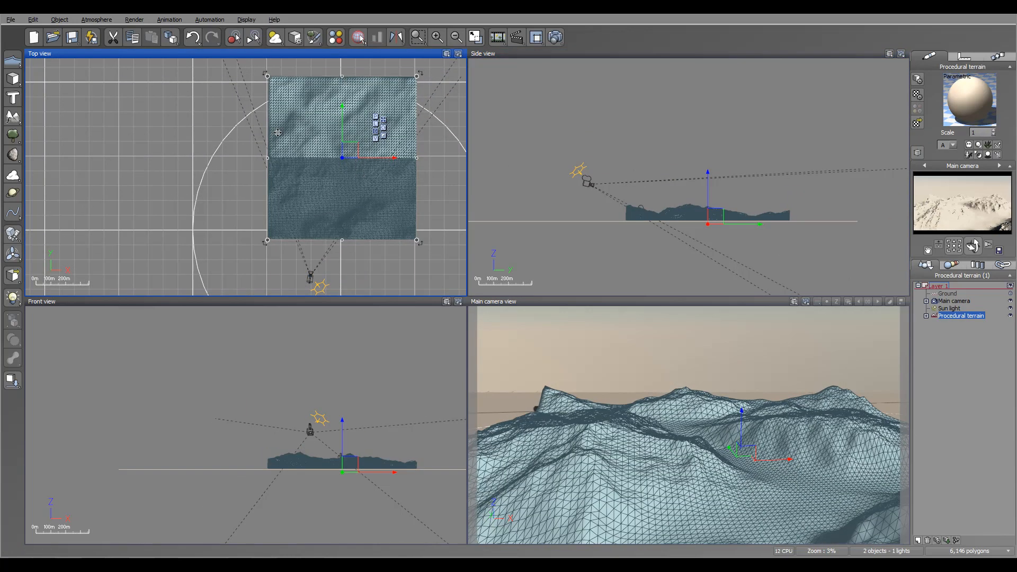
pyautogui.moveTo(267, 158); pyautogui.dragTo(237, 159)
pyautogui.moveTo(417, 157); pyautogui.dragTo(428, 156)
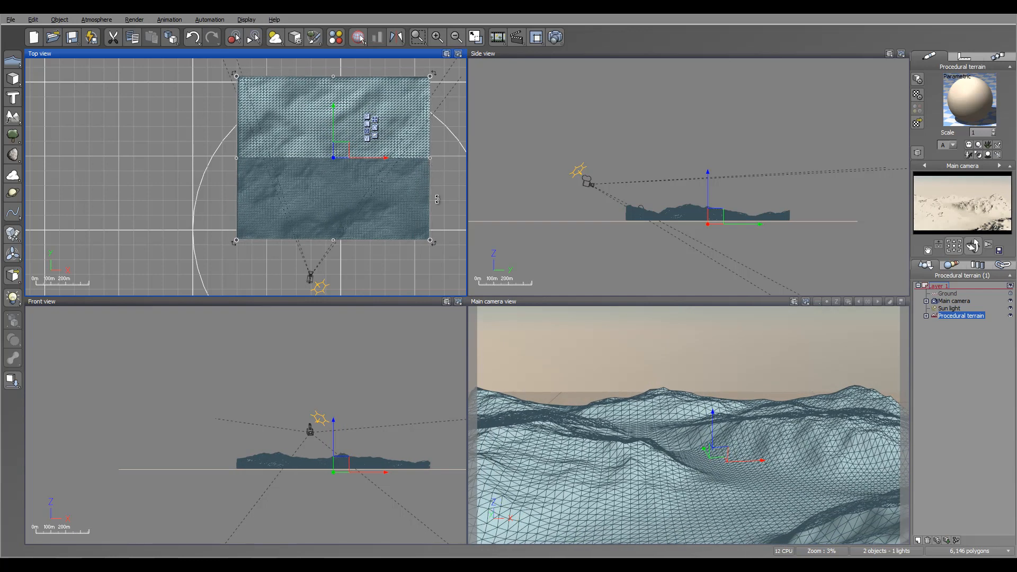
# - Nudge the main camera slightly left and closer to the widened terrain in the top view
pyautogui.moveTo(389, 271); pyautogui.dragTo(404, 227, button='right')
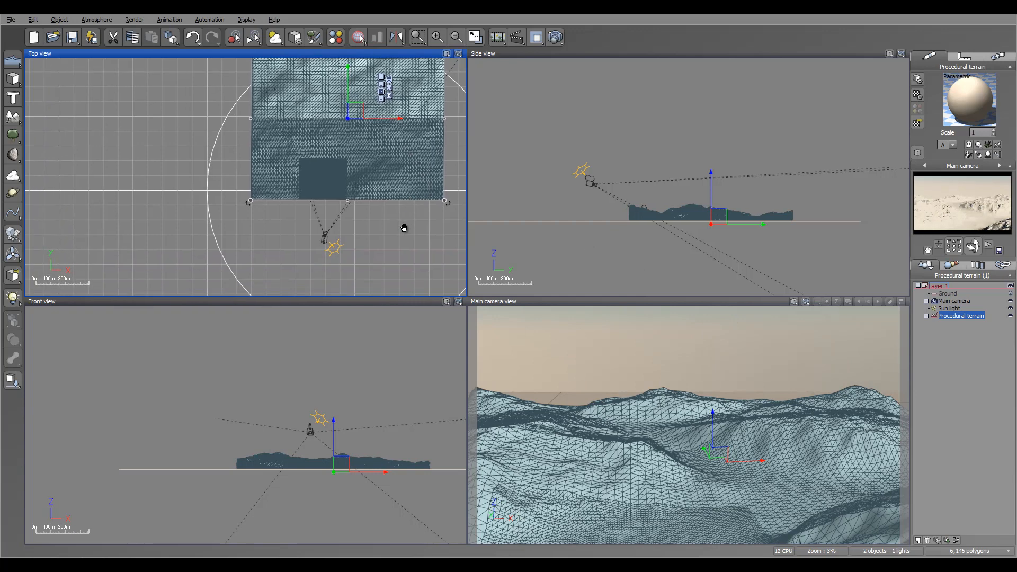
pyautogui.click(332, 233)
pyautogui.click(332, 234)
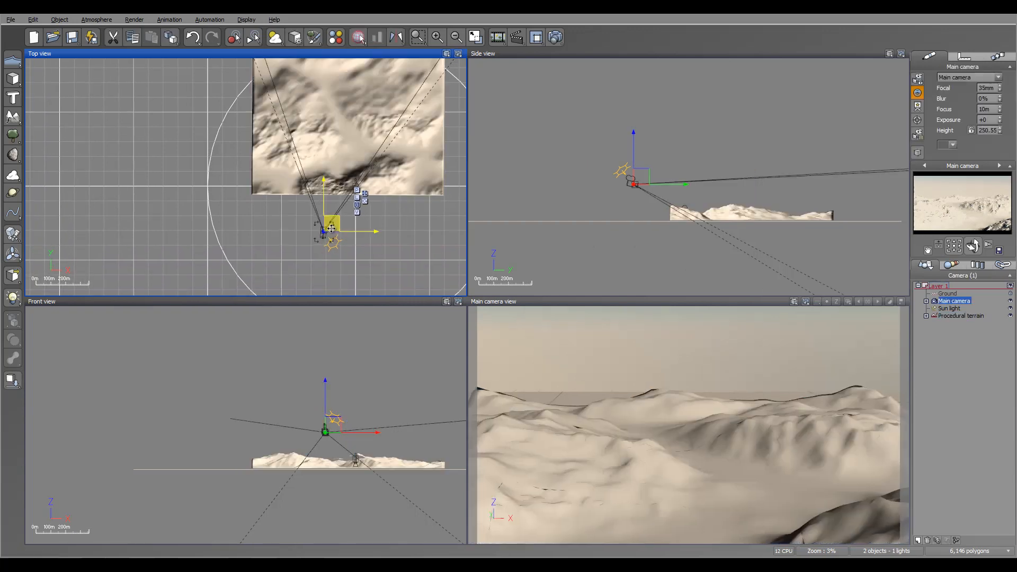
pyautogui.moveTo(333, 232); pyautogui.dragTo(330, 229)
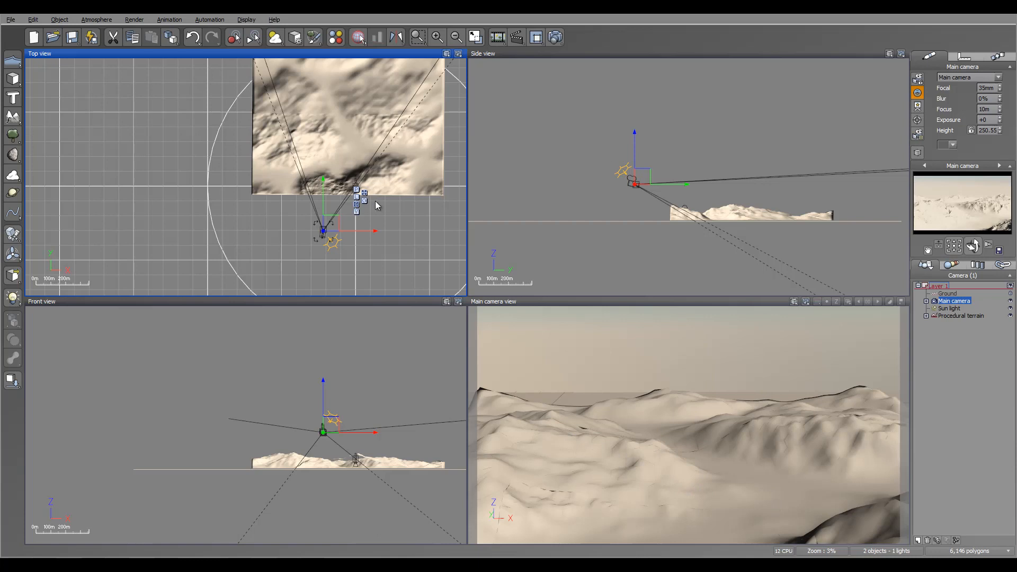
pyautogui.moveTo(423, 193); pyautogui.dragTo(418, 233, button='right')
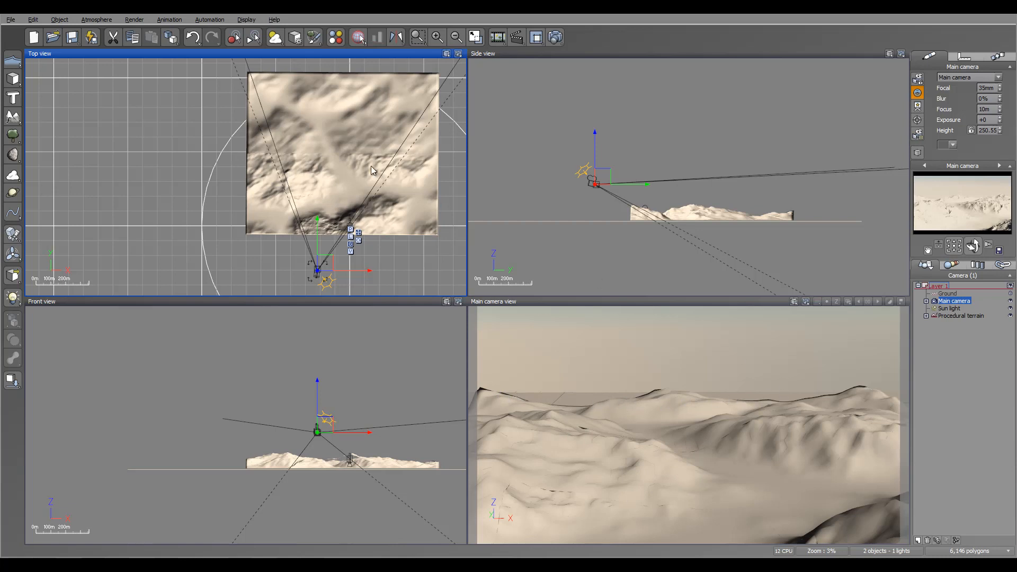
pyautogui.moveTo(402, 183); pyautogui.dragTo(389, 184, button='right')
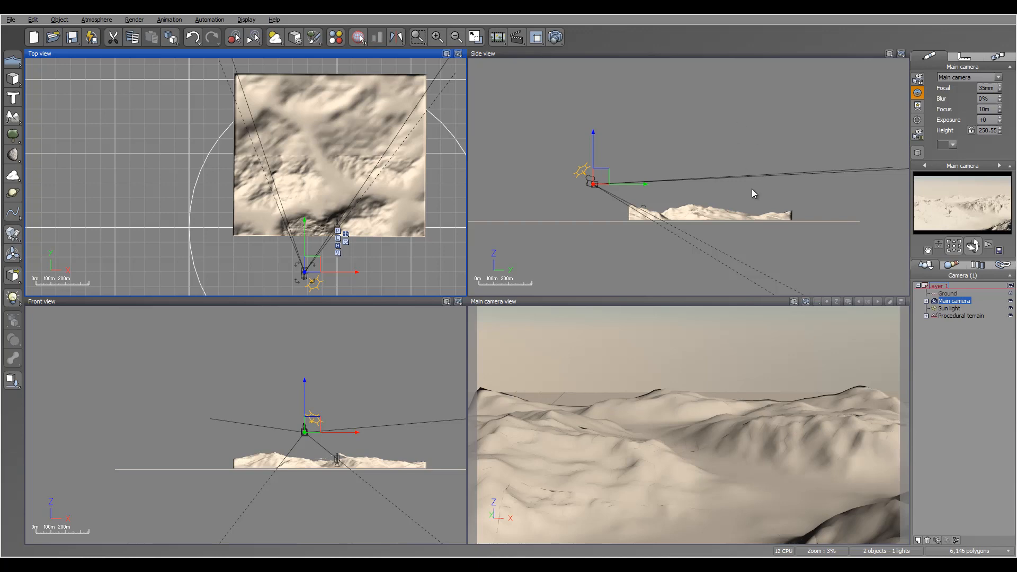
# - Assign the Rocks and Plants material from the Landscapes collection to the ground plane
pyautogui.click(953, 294)
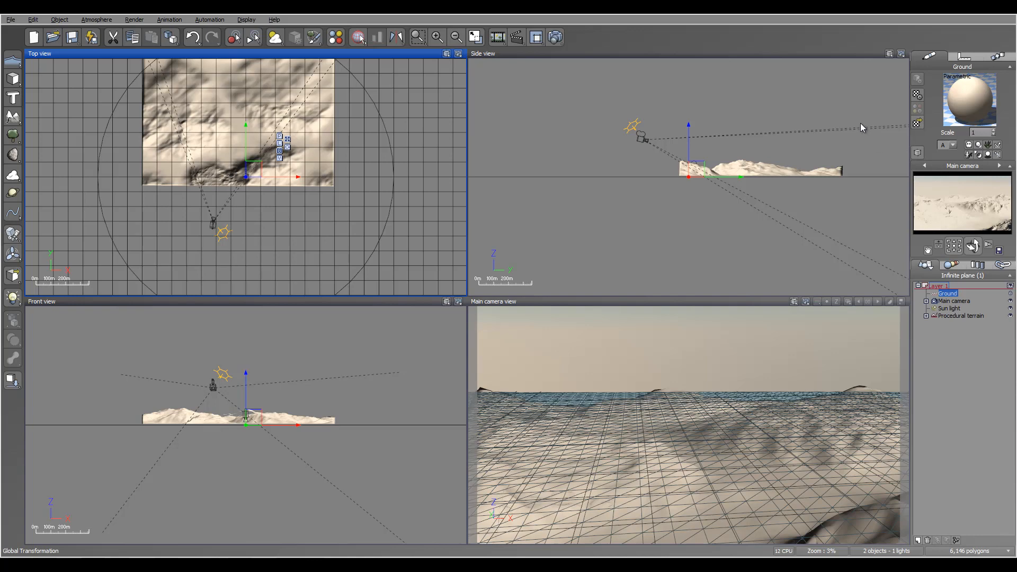
pyautogui.click(917, 123)
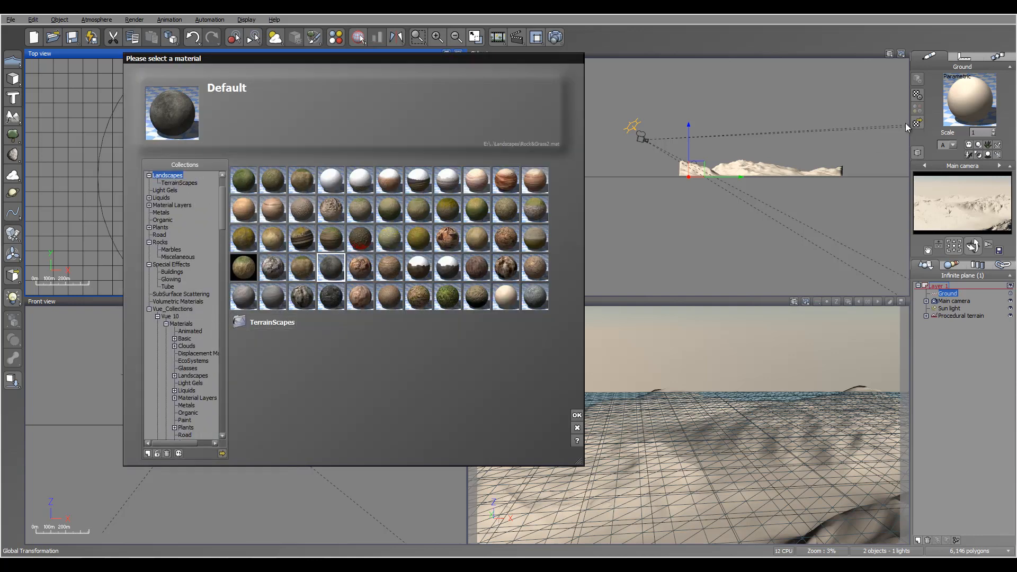
pyautogui.click(243, 182)
pyautogui.click(330, 296)
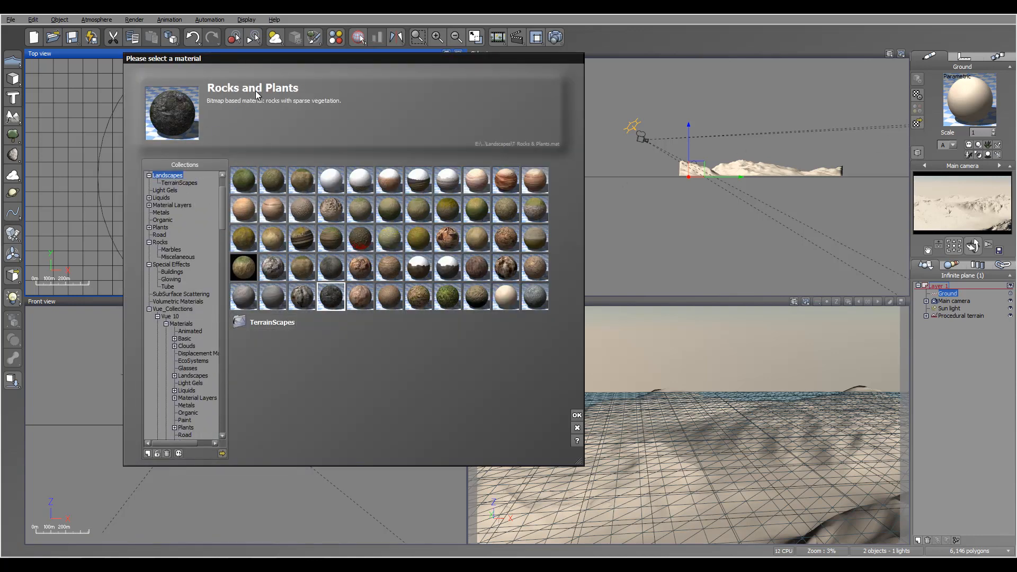
pyautogui.click(576, 415)
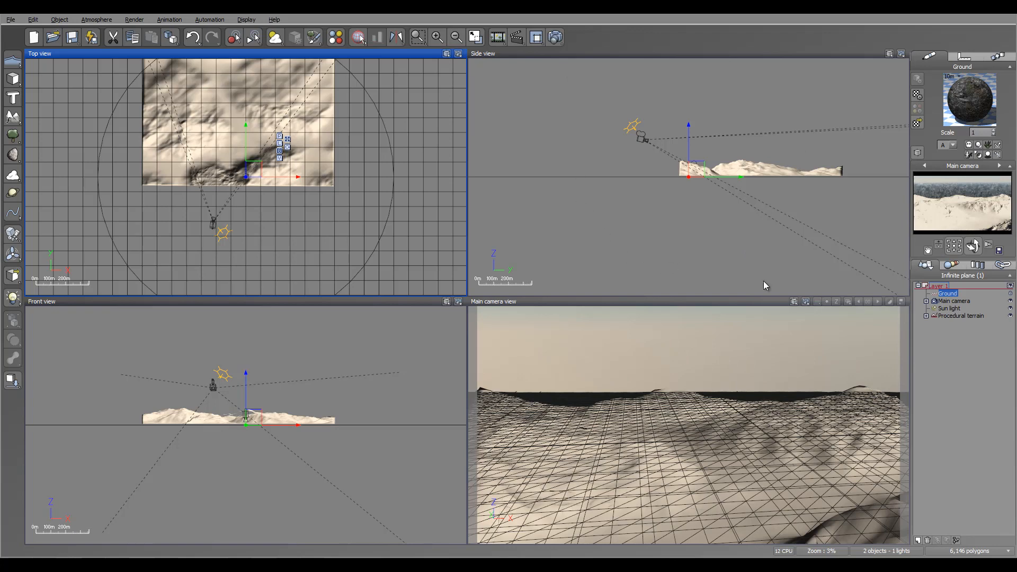
# - Render the scene to screen at 800x450, accept the post-render options, and close the finished render
pyautogui.rightClick(944, 213)
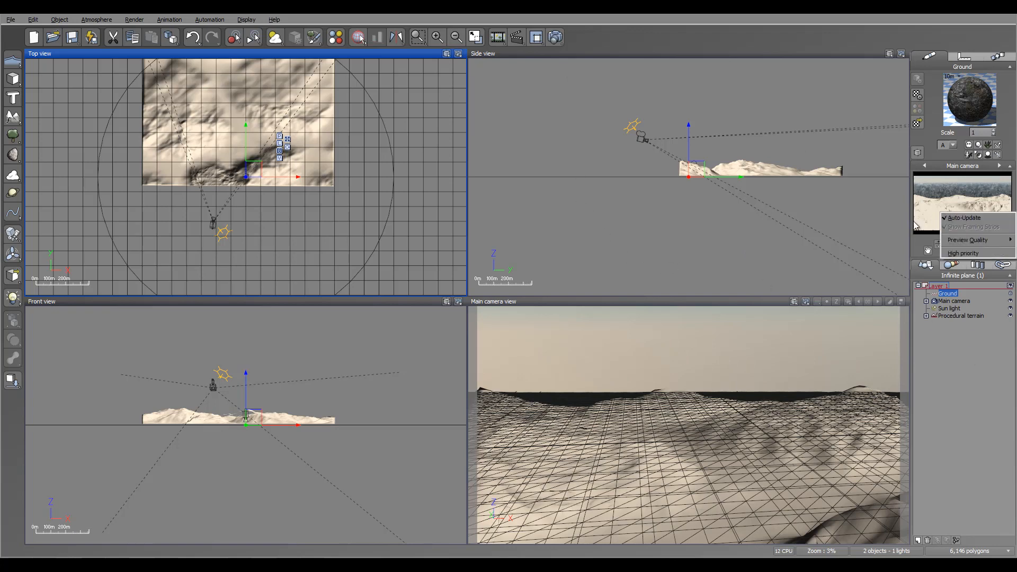
pyautogui.press('Escape')
pyautogui.click(557, 36)
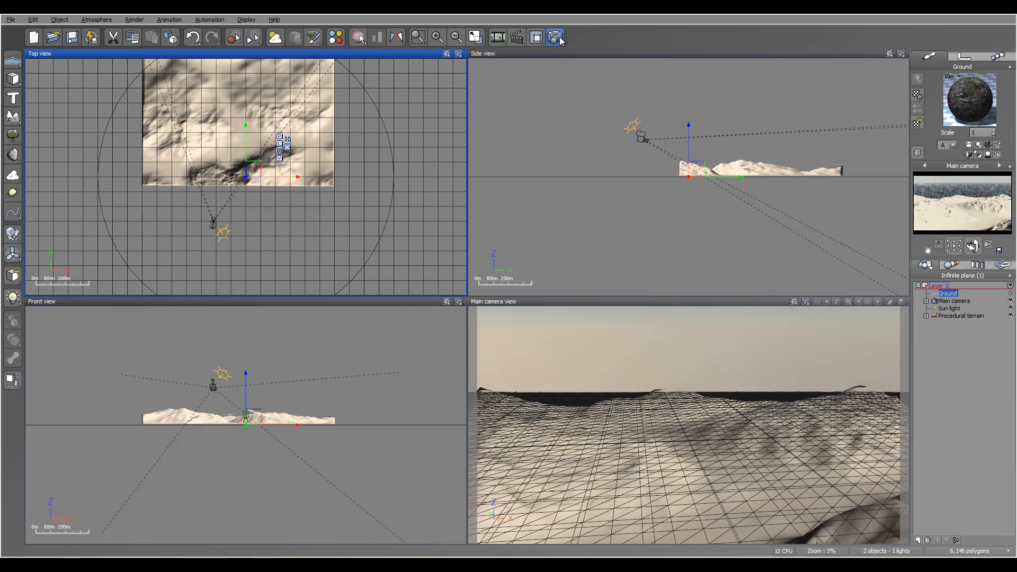
pyautogui.click(394, 229)
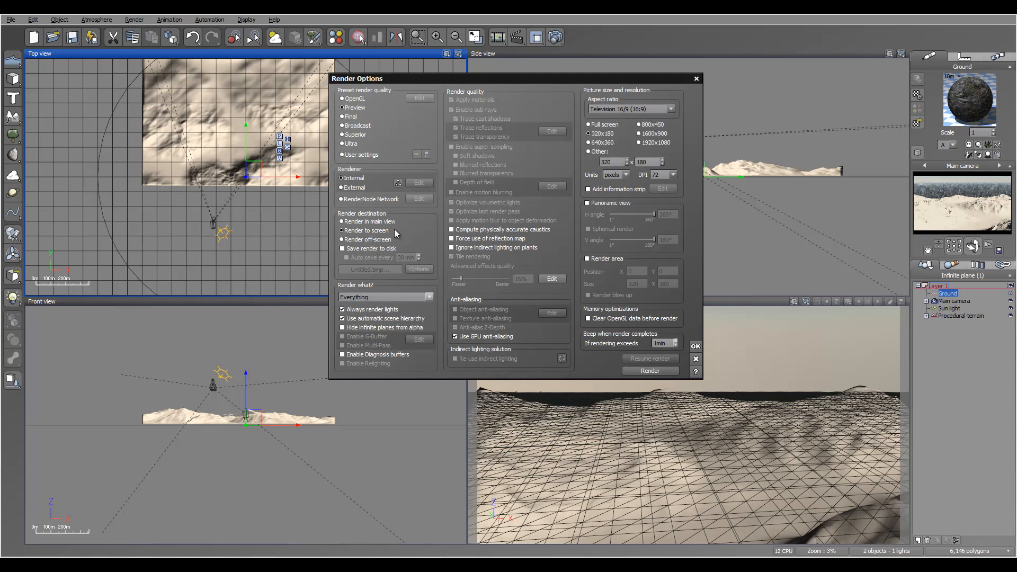
pyautogui.click(639, 134)
pyautogui.click(696, 346)
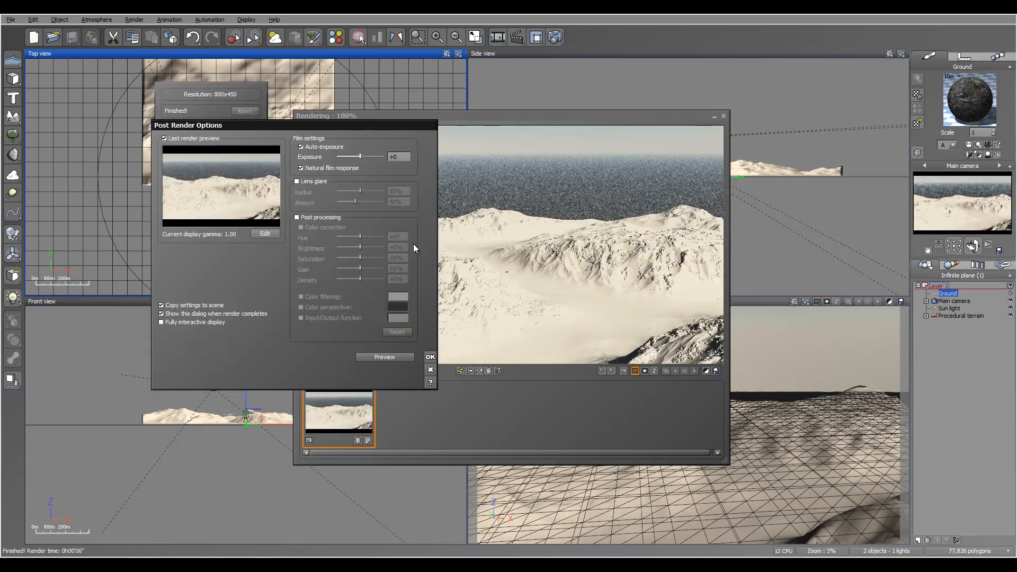
pyautogui.click(429, 357)
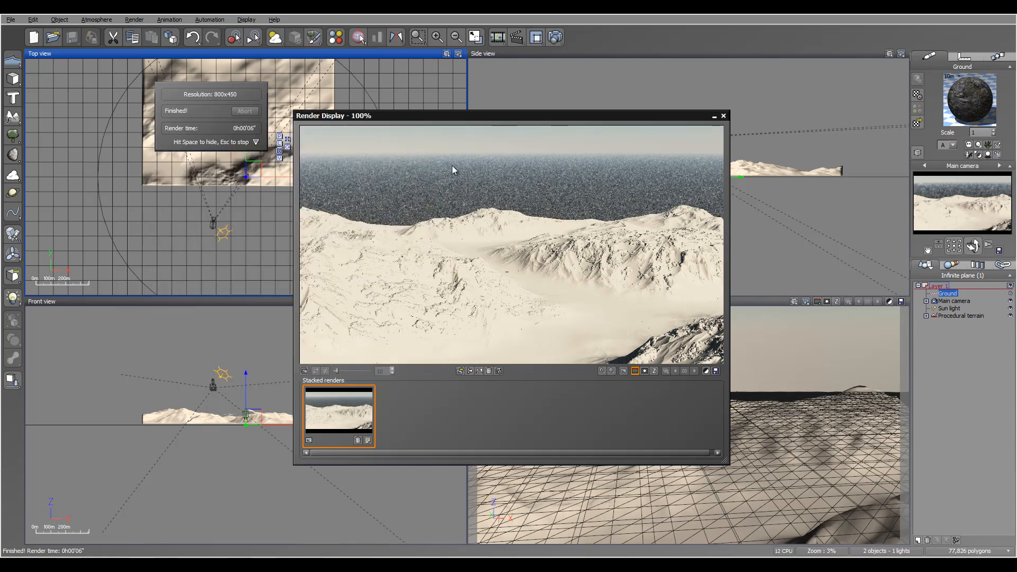
pyautogui.click(722, 116)
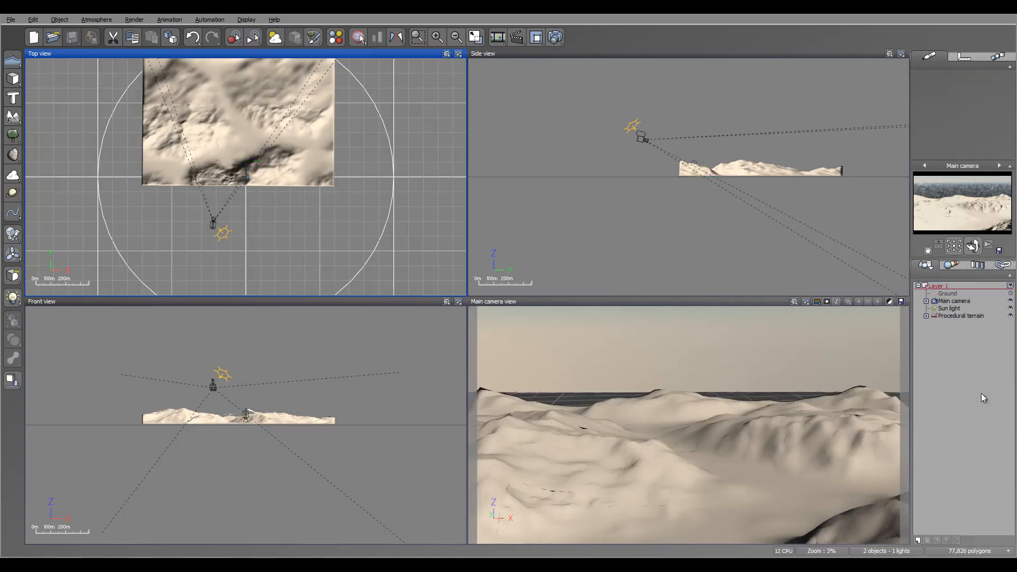
# - Lower the main camera to a height of about 243 m in the side view
pyautogui.click(953, 300)
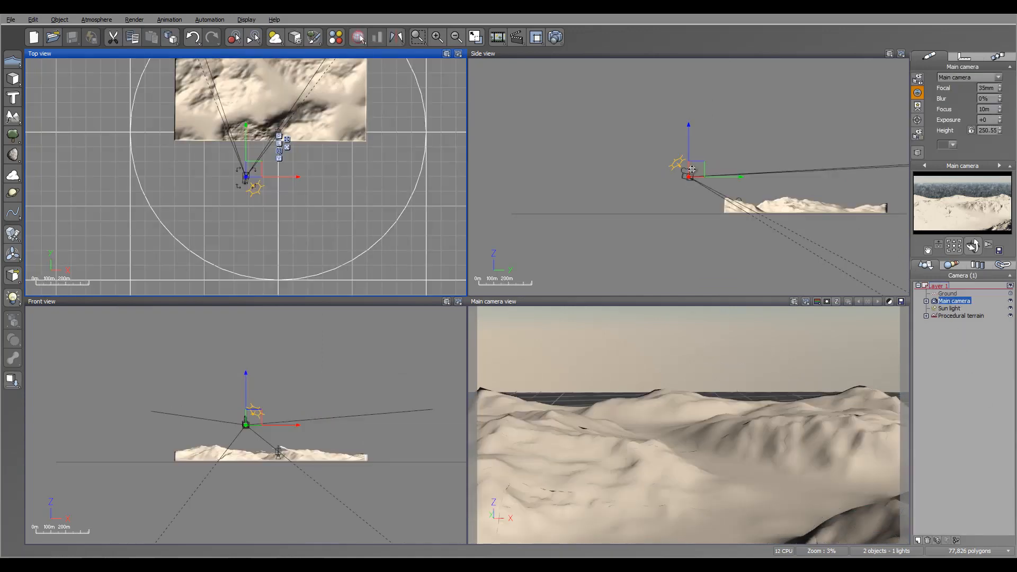
pyautogui.click(692, 174)
pyautogui.moveTo(692, 174); pyautogui.dragTo(692, 176)
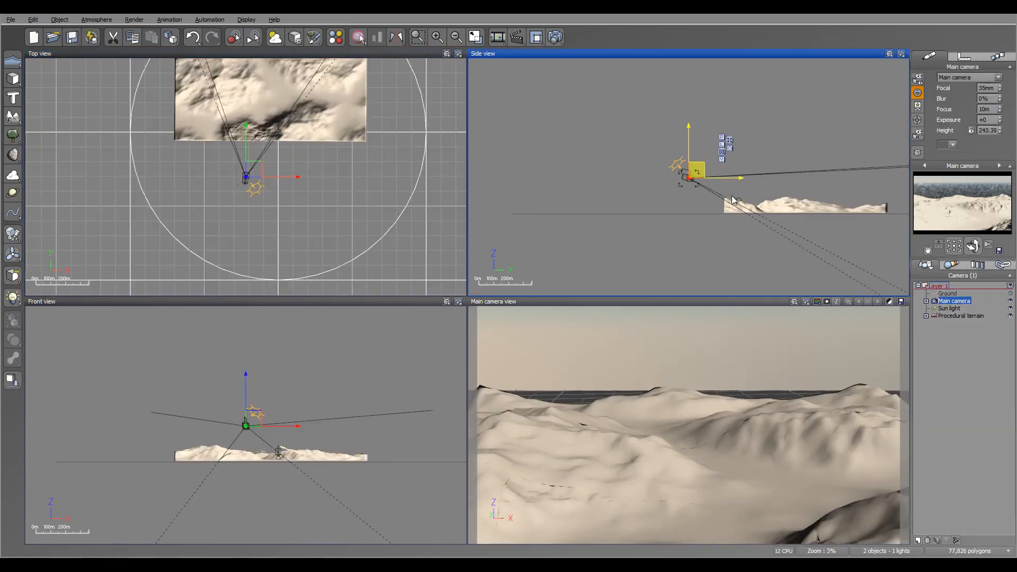
# - Tilt the main camera slightly upward and raise the procedural terrain a little in the side view
pyautogui.moveTo(972, 245); pyautogui.dragTo(972, 238)
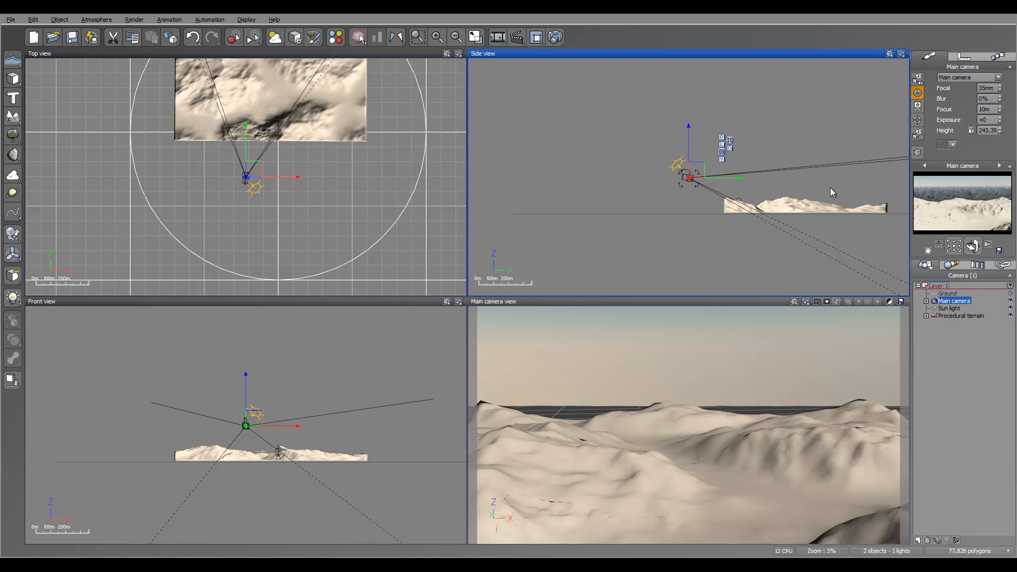
pyautogui.click(749, 183)
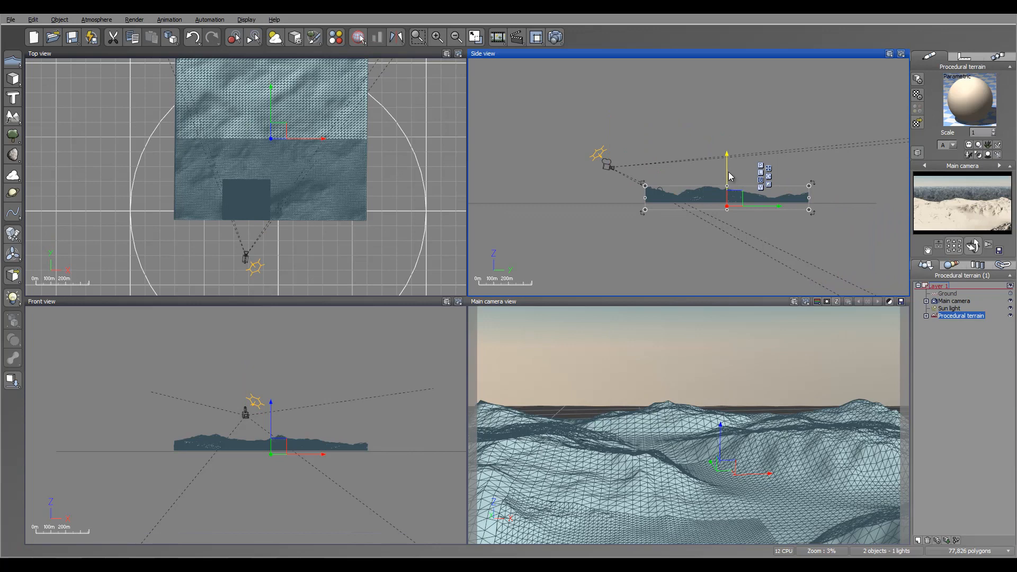
pyautogui.moveTo(728, 176); pyautogui.dragTo(729, 170)
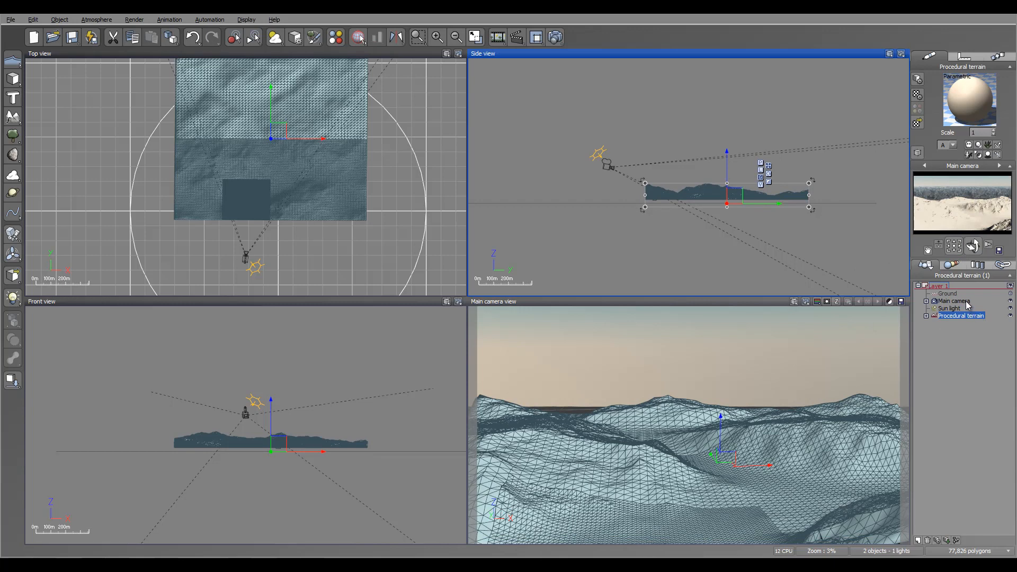
# - Load the Soft Dunes material from the Landscapes collection onto the procedural terrain in the Advanced Material Editor
pyautogui.doubleClick(969, 98)
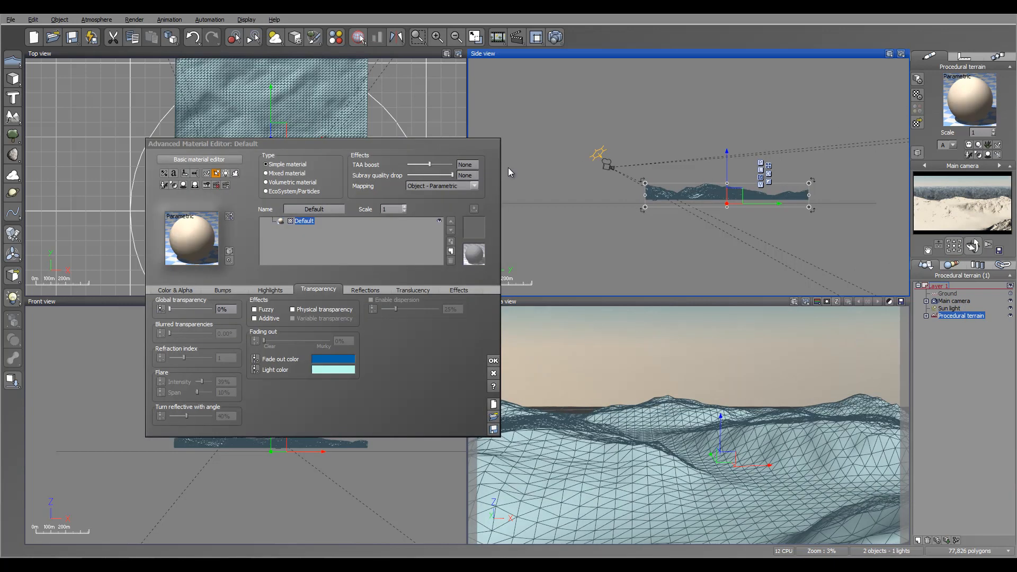
pyautogui.moveTo(425, 147); pyautogui.dragTo(587, 95)
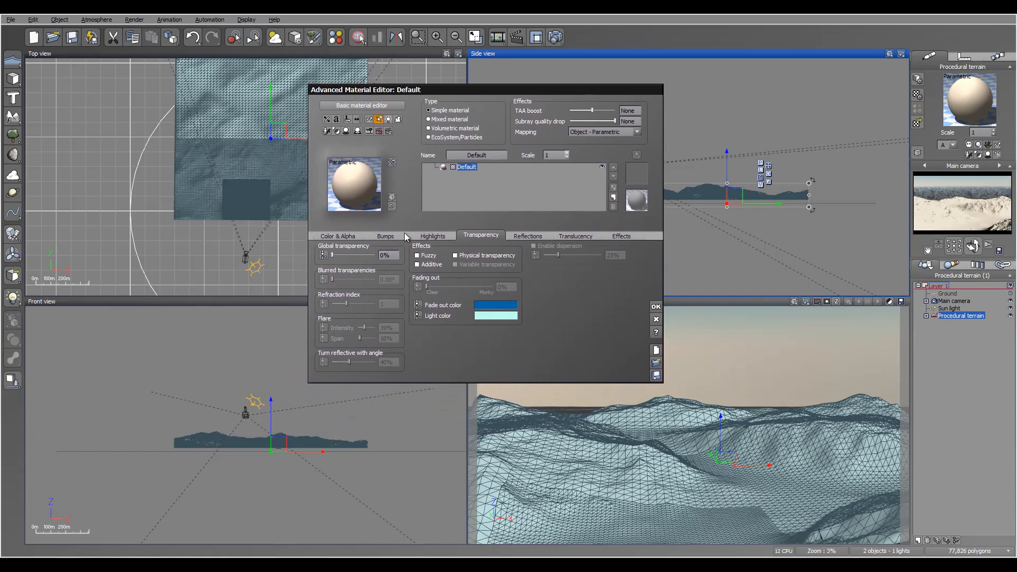
pyautogui.doubleClick(358, 200)
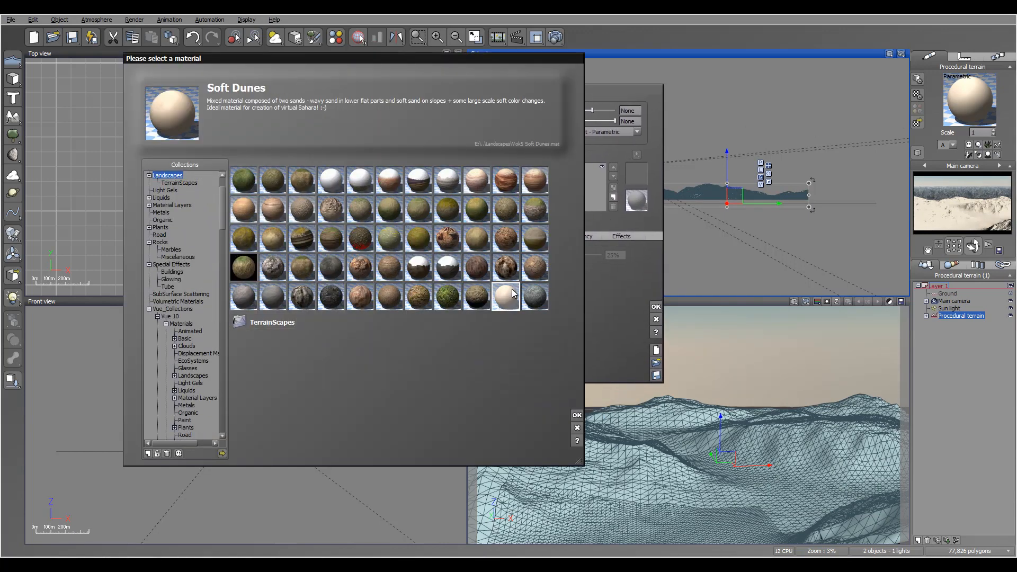
pyautogui.click(576, 416)
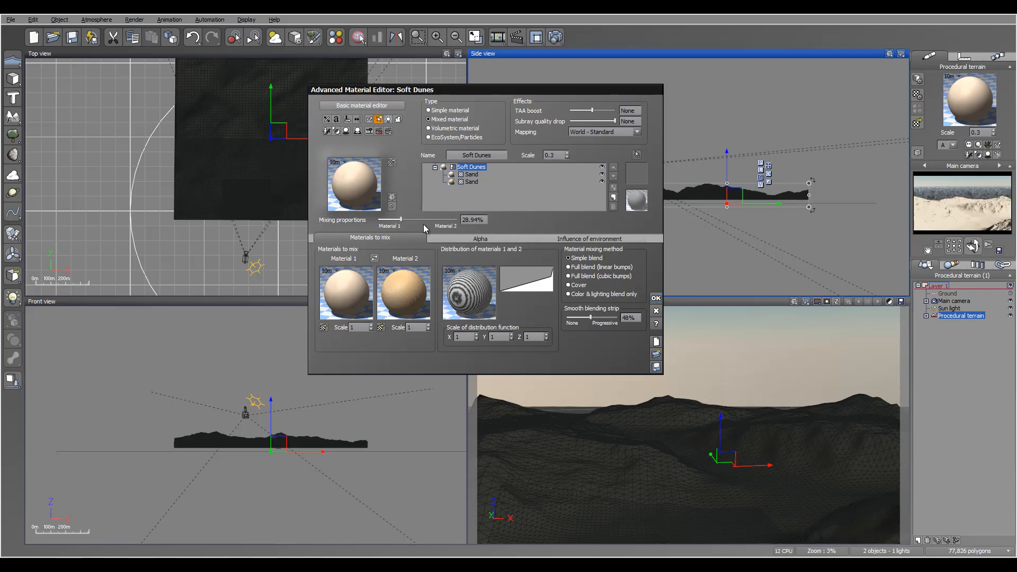
# - Add the Vegetation & Orange Roc material from the Landscapes collection as a layer above Soft Dunes
pyautogui.click(613, 200)
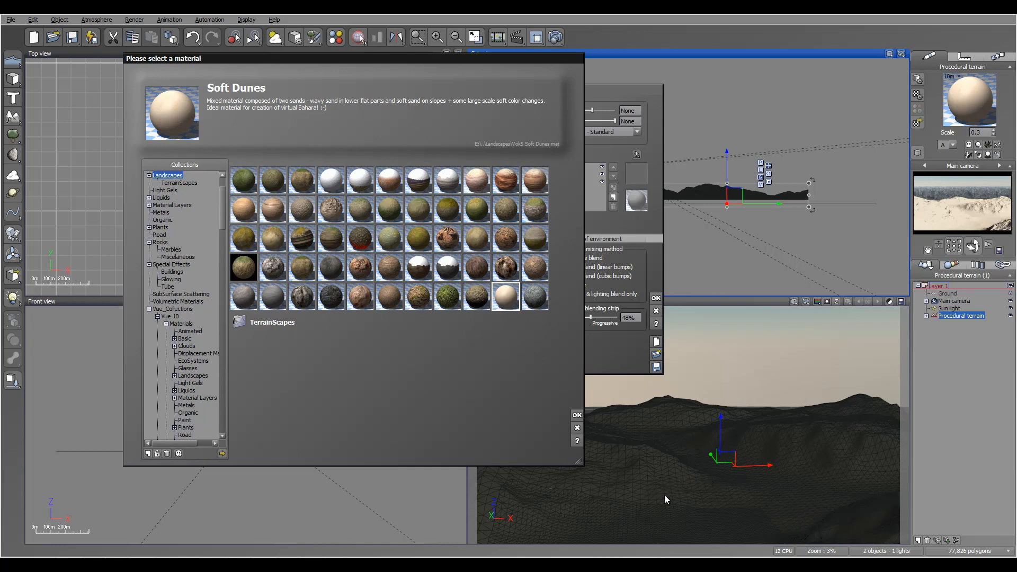
pyautogui.click(418, 296)
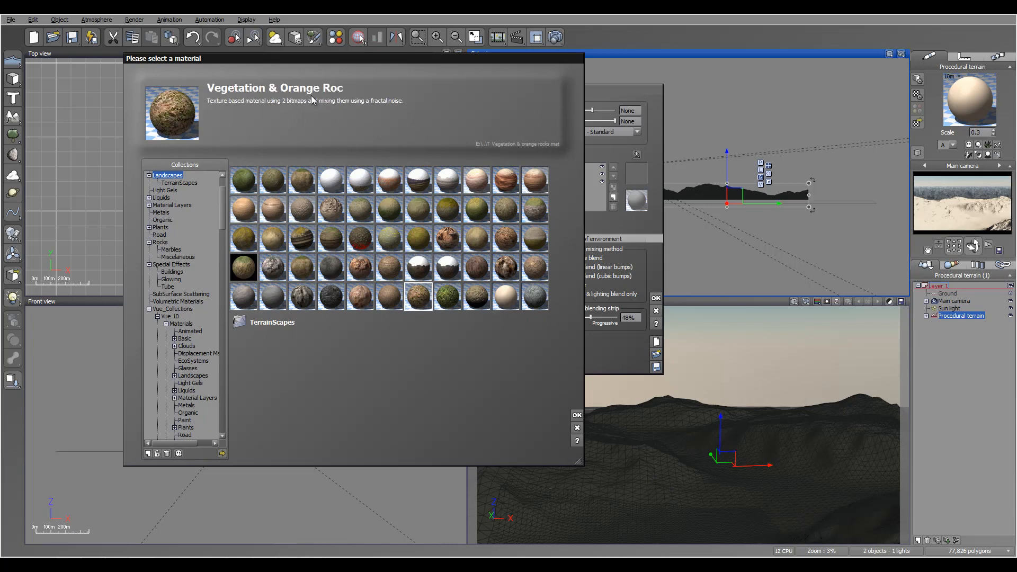
pyautogui.click(577, 416)
# - Highlight the Vegetation & Orange Roc layer in orange-red and set its alpha boost to 0%
pyautogui.click(510, 175)
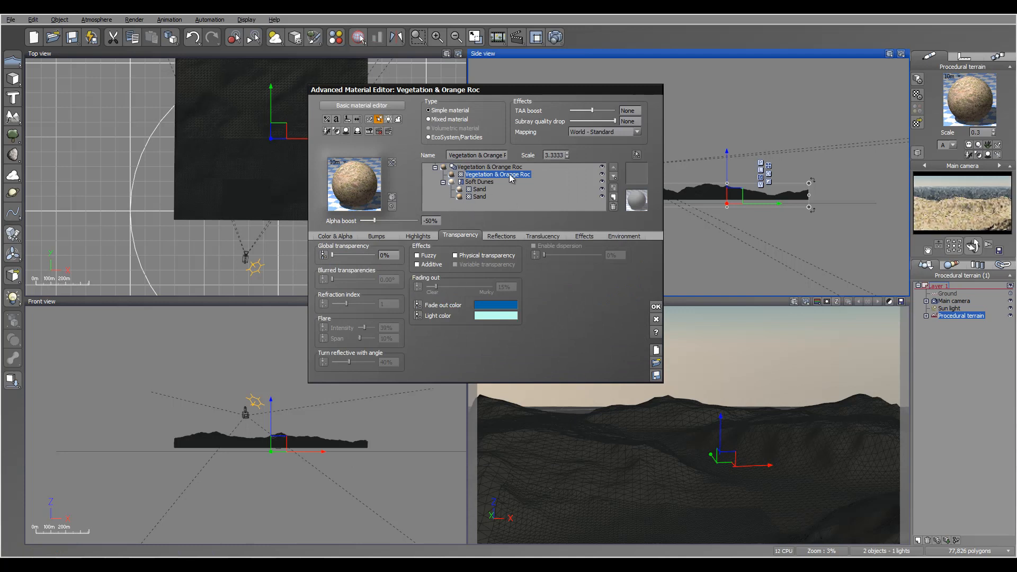
pyautogui.click(601, 175)
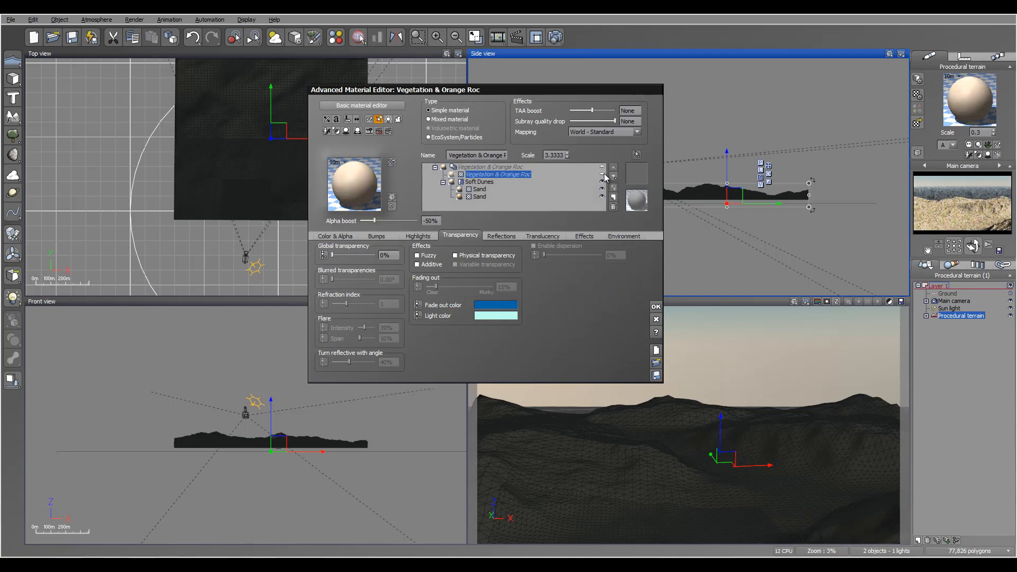
pyautogui.click(602, 174)
pyautogui.click(601, 174)
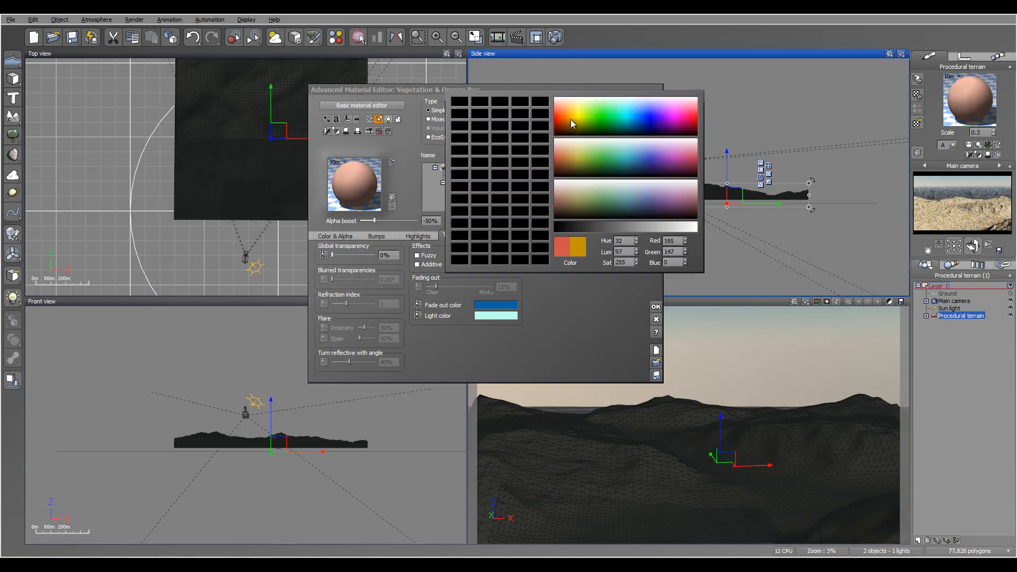
pyautogui.click(558, 113)
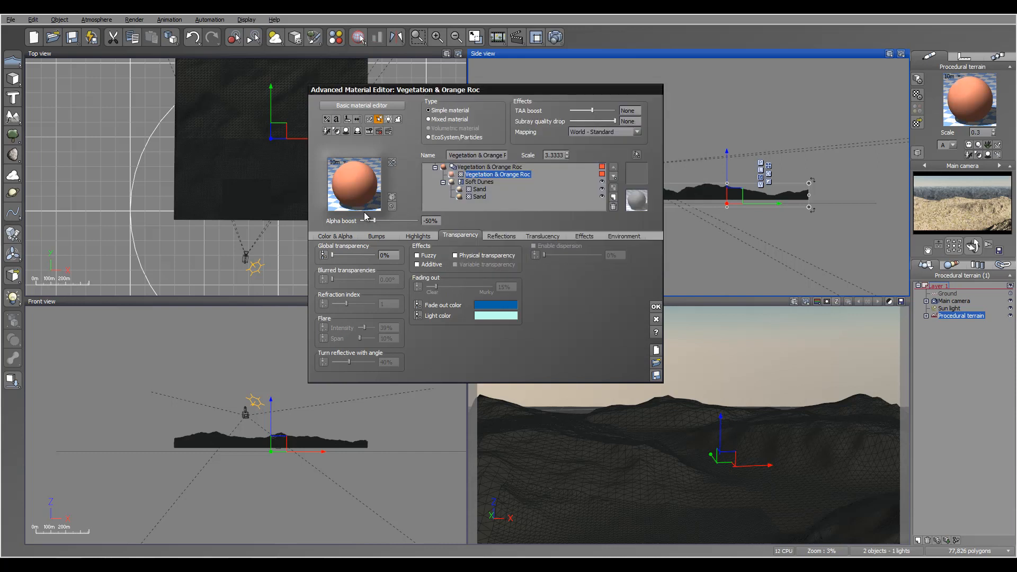
pyautogui.click(425, 222)
pyautogui.write('0')
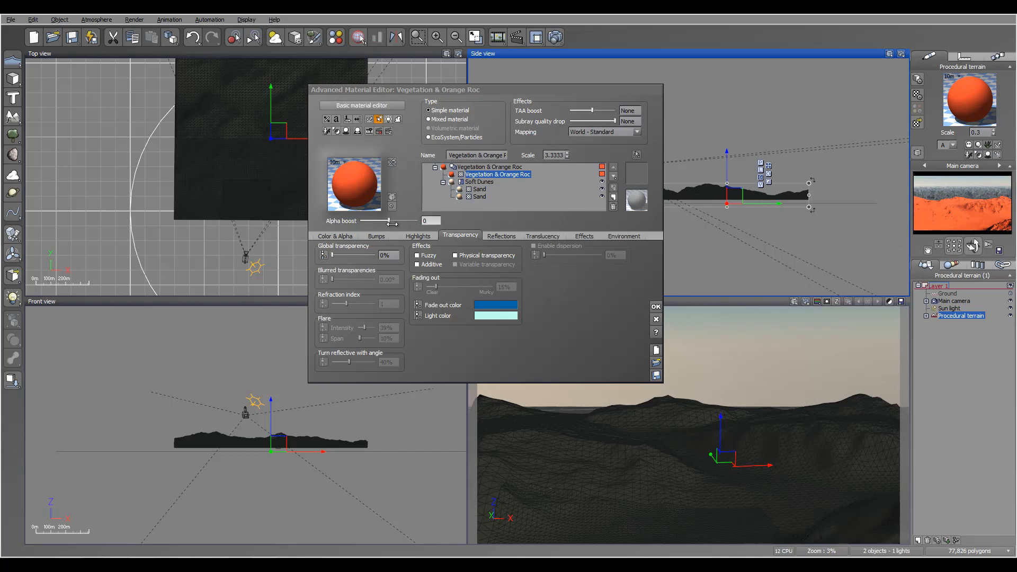
# - Restrict the Vegetation & Orange Roc layer to an altitude range of -0.32 to 1 with 13% bottom fuzziness, and turn off its highlight
pyautogui.click(613, 237)
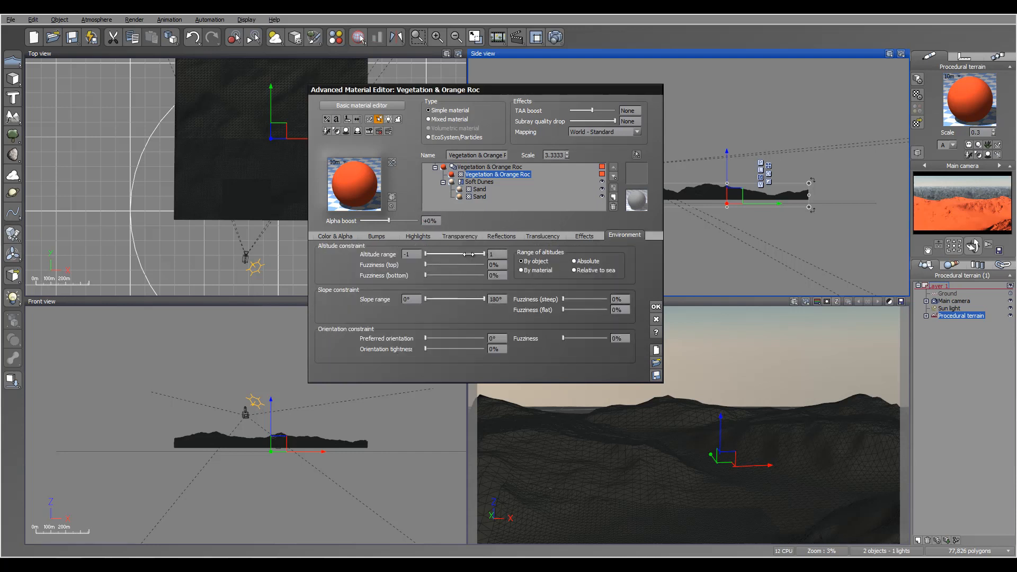
pyautogui.moveTo(434, 255); pyautogui.dragTo(451, 254)
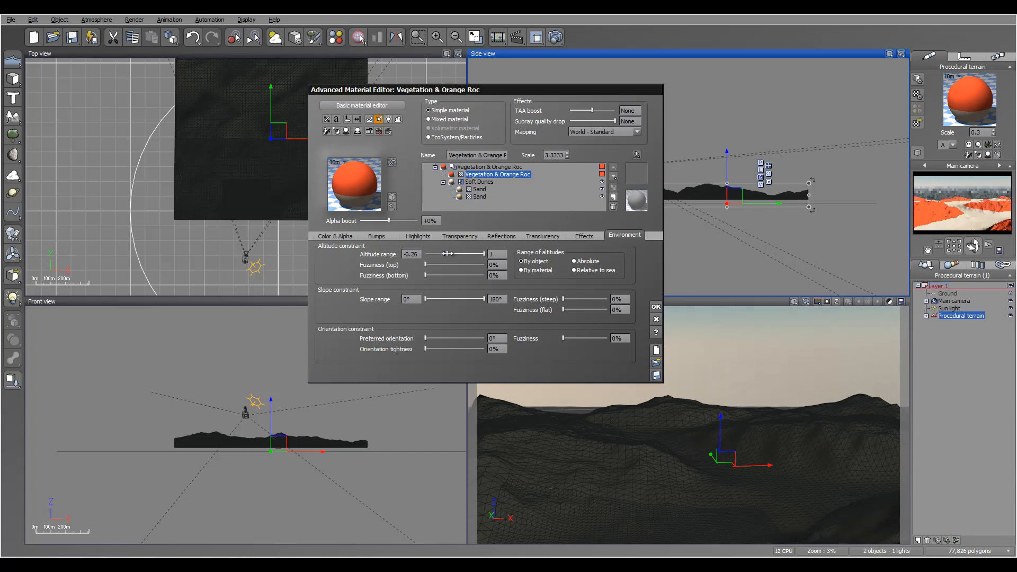
pyautogui.moveTo(448, 254); pyautogui.dragTo(443, 254)
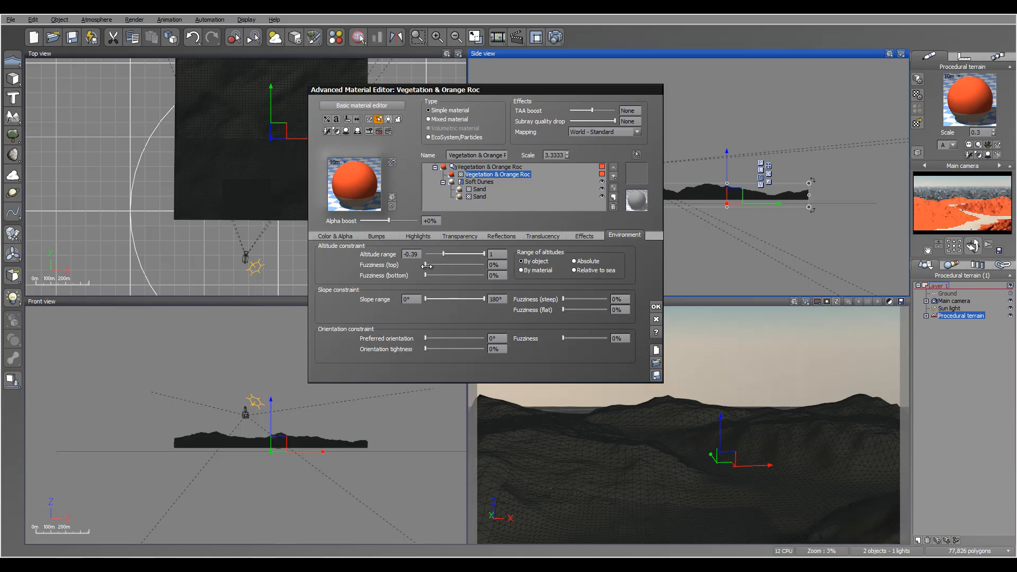
pyautogui.moveTo(425, 274); pyautogui.dragTo(432, 274)
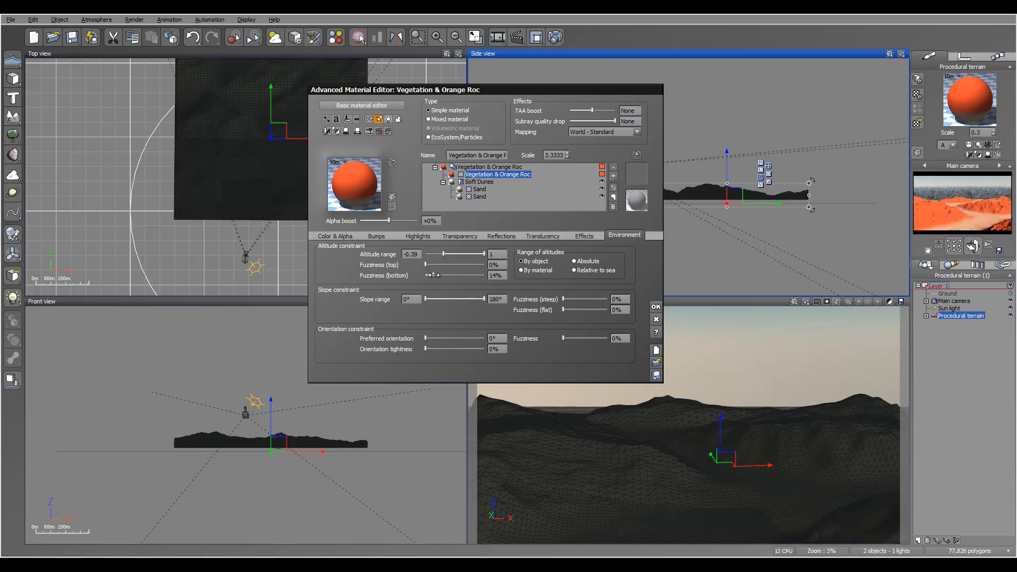
pyautogui.moveTo(434, 275); pyautogui.dragTo(445, 254)
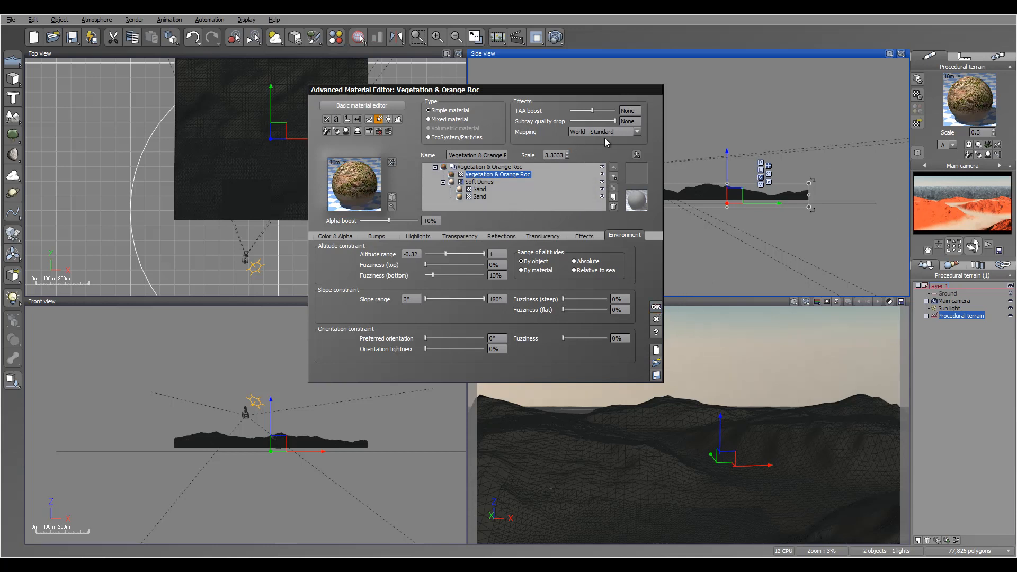
# - Set the Vegetation & Orange Roc layer's scale to 1 and its bump depth to 0.1
pyautogui.doubleClick(557, 155)
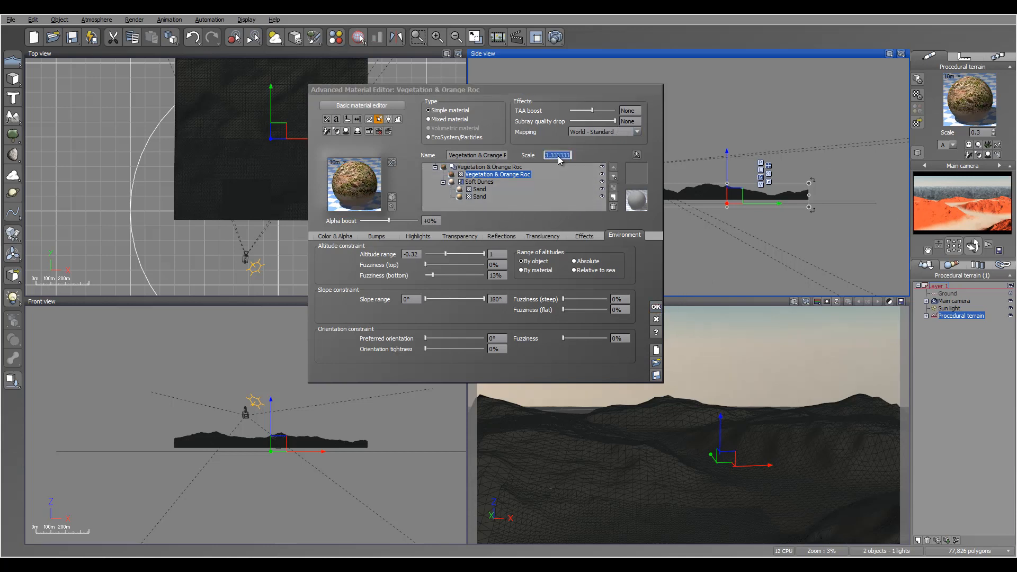
pyautogui.click(486, 183)
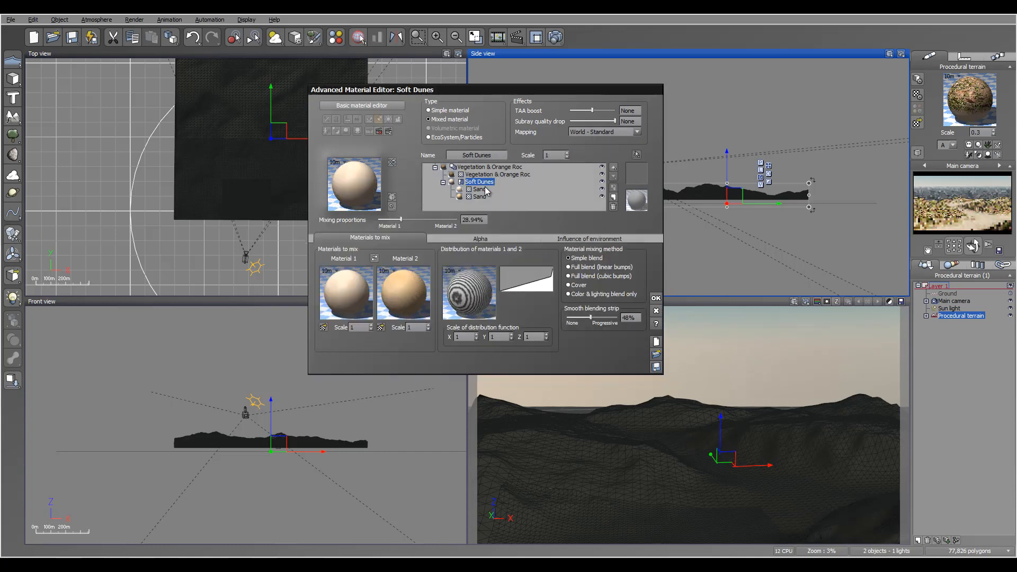
pyautogui.click(487, 191)
pyautogui.click(488, 174)
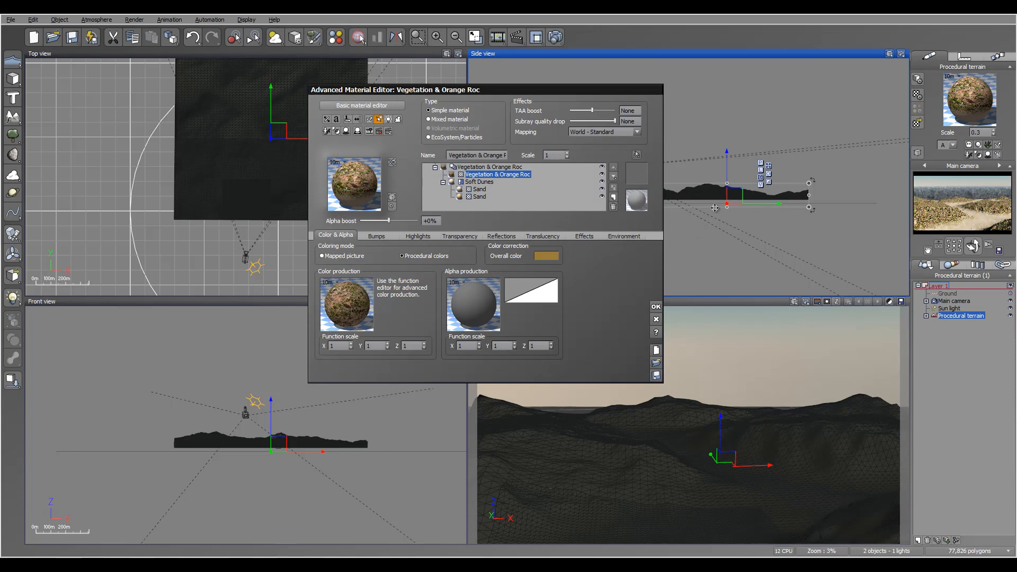
pyautogui.click(377, 235)
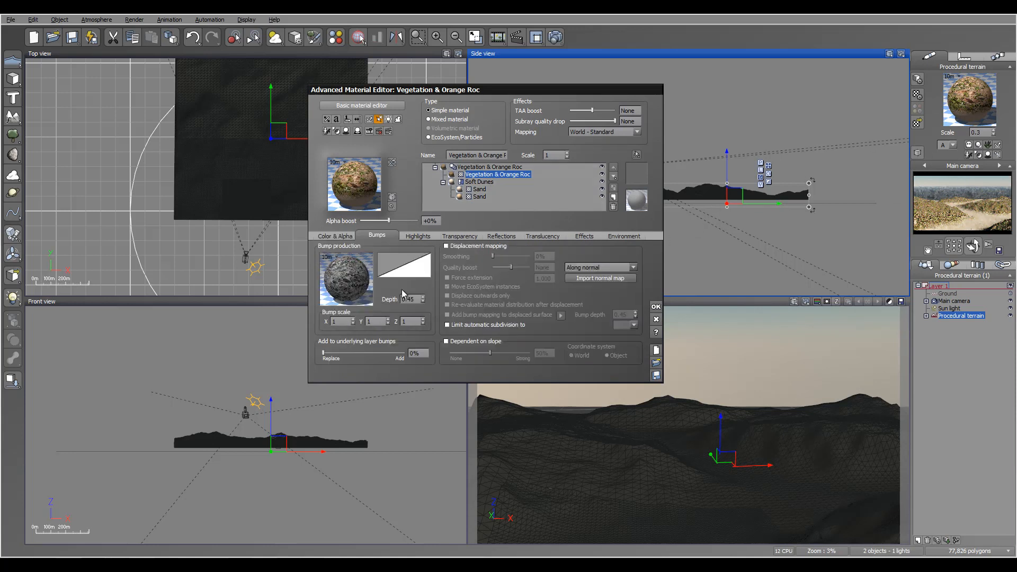
pyautogui.click(408, 299)
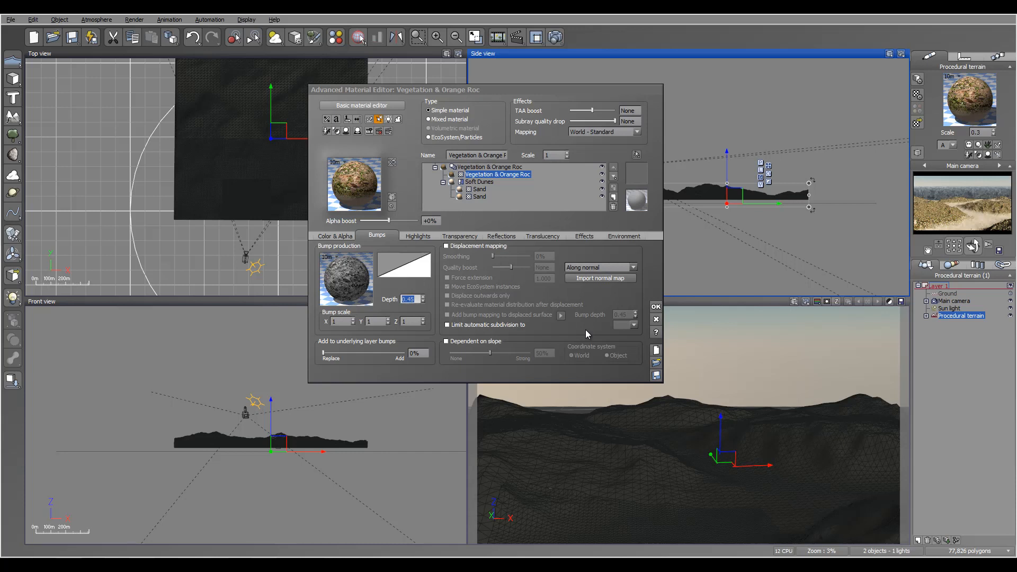
pyautogui.write('0.1')
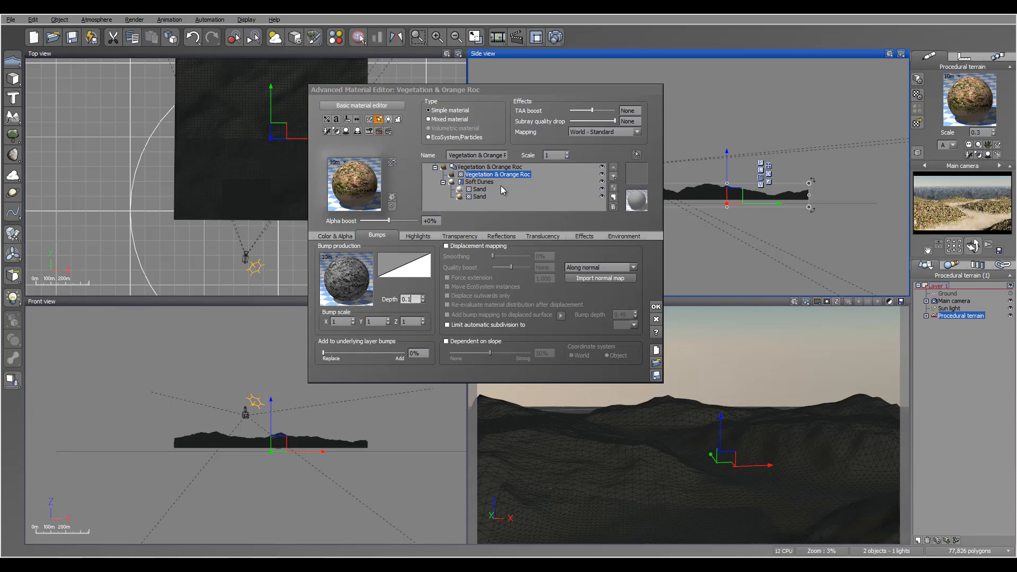
# - Add the Vegetation material from the Landscapes collection as a top layer and set its alpha boost to 0%
pyautogui.click(613, 197)
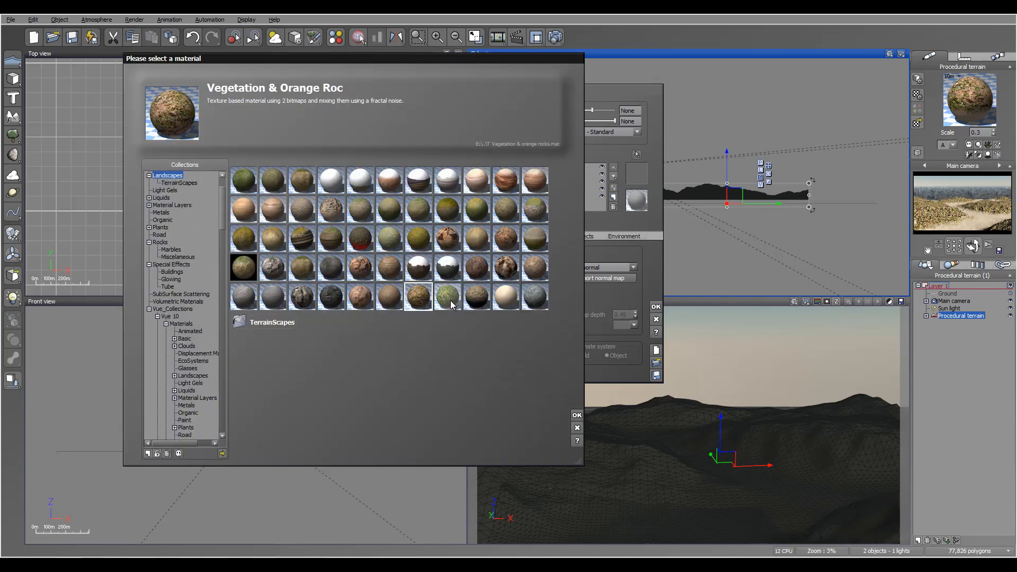
pyautogui.click(450, 303)
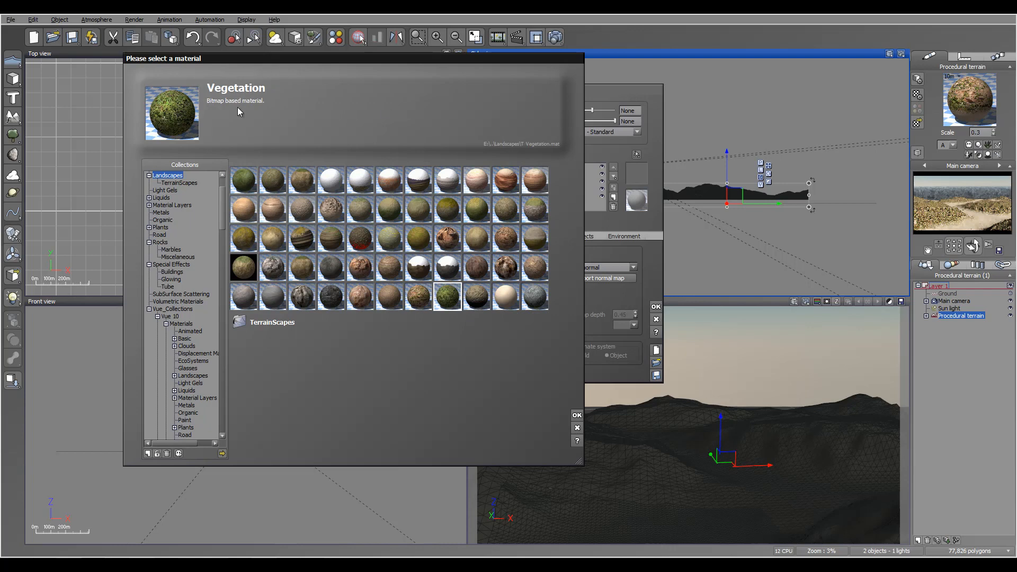
pyautogui.click(576, 417)
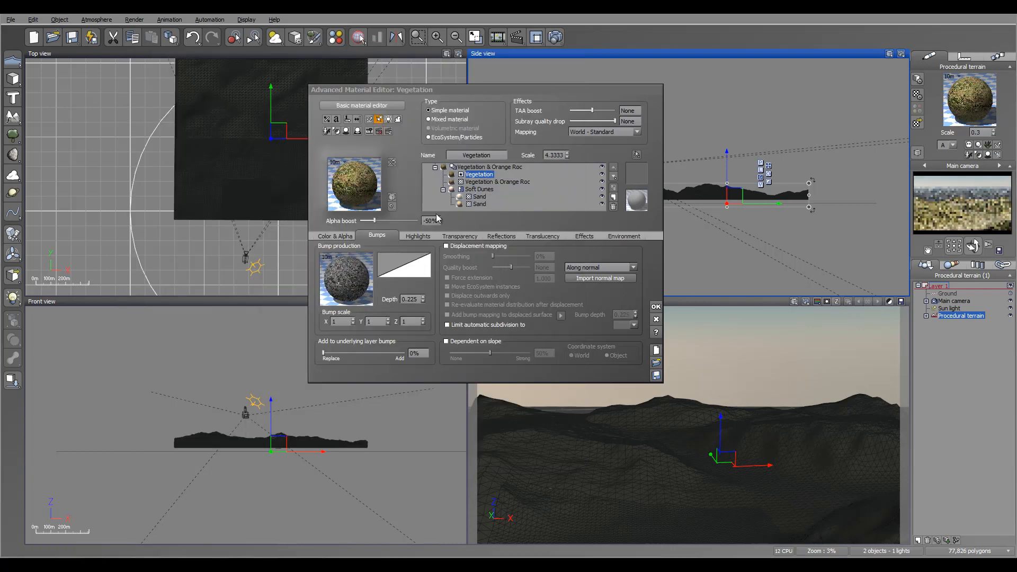
pyautogui.write('0')
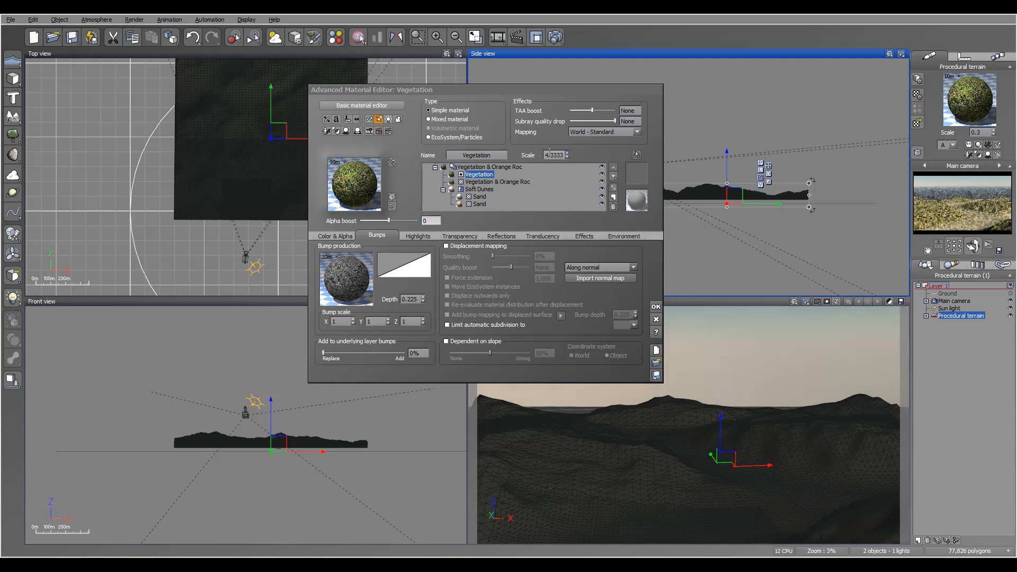
# - Highlight the Vegetation layer in orange-red and restrict it to an altitude range of -0.1 to 1 with 10% bottom fuzziness
pyautogui.click(601, 174)
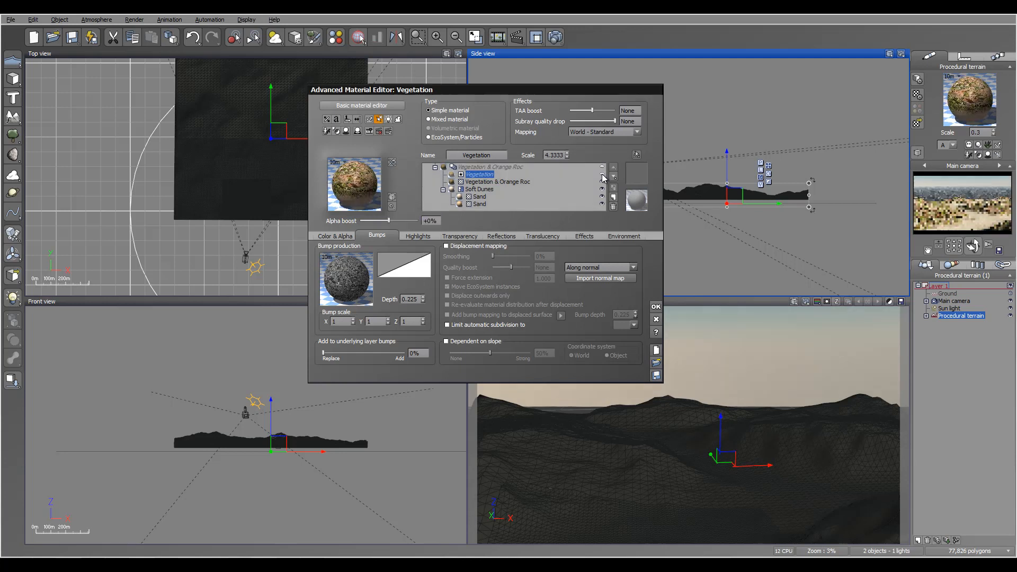
pyautogui.doubleClick(601, 174)
pyautogui.click(558, 115)
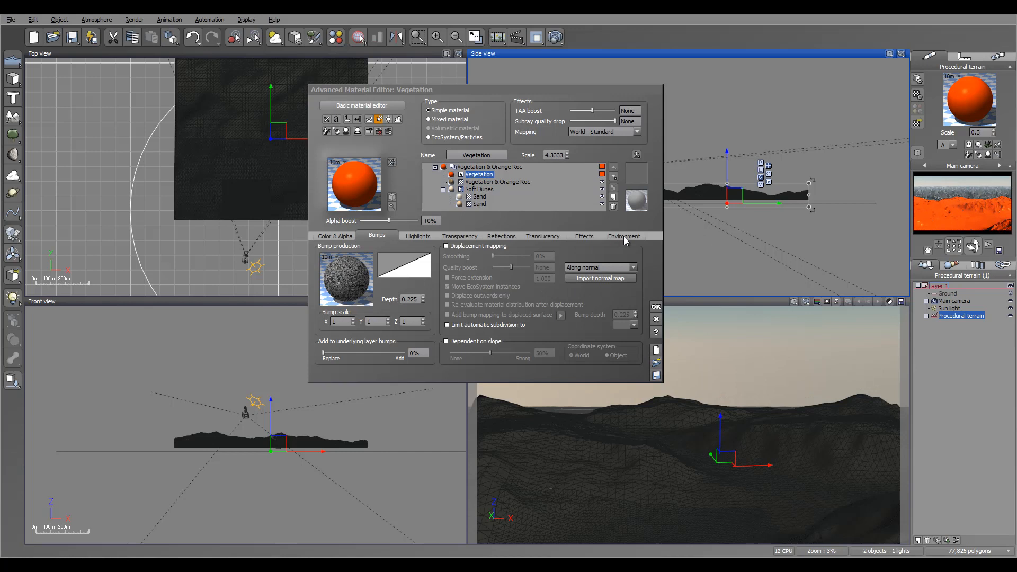
pyautogui.click(624, 236)
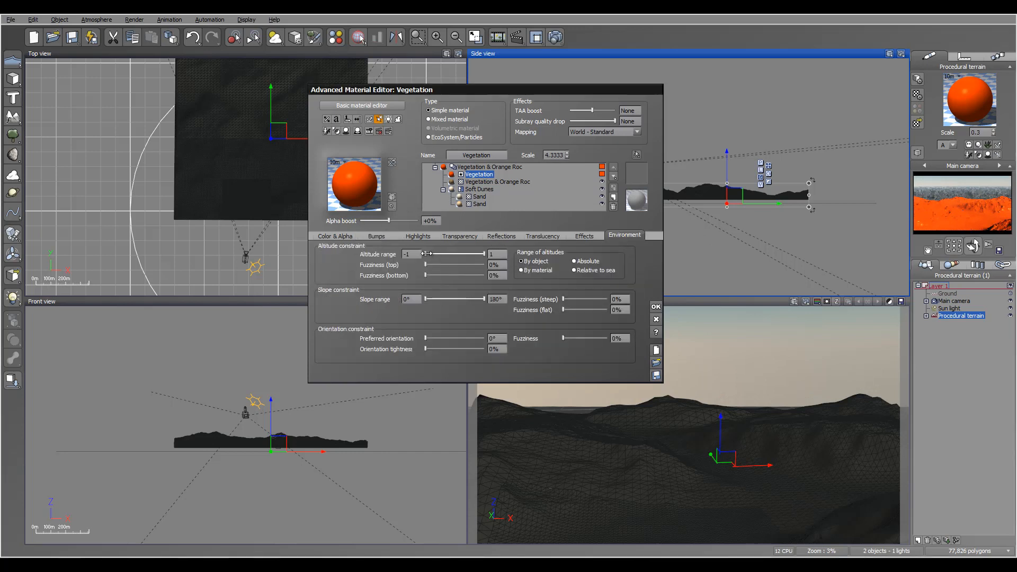
pyautogui.moveTo(426, 254); pyautogui.dragTo(458, 254)
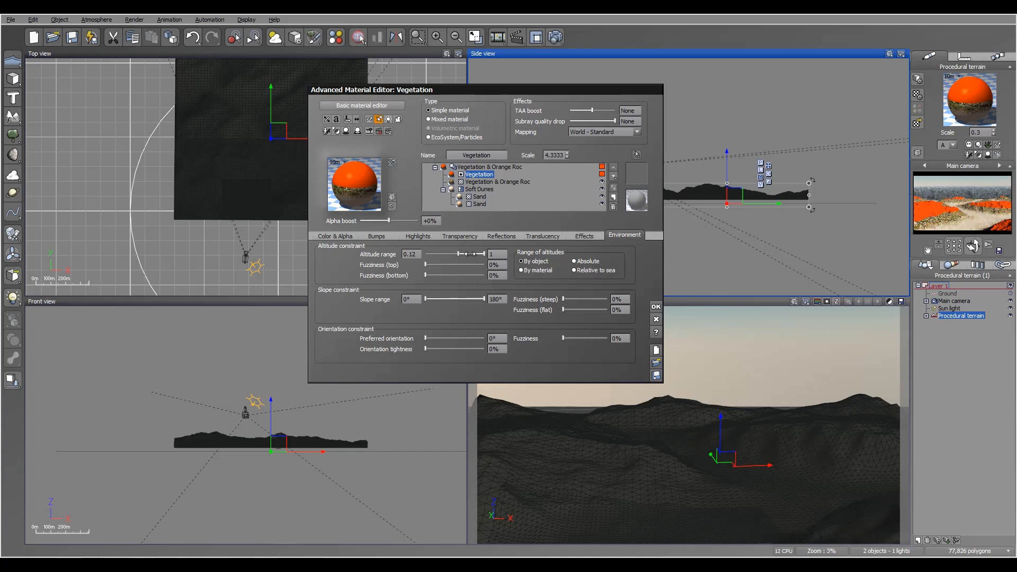
pyautogui.moveTo(458, 254); pyautogui.dragTo(451, 254)
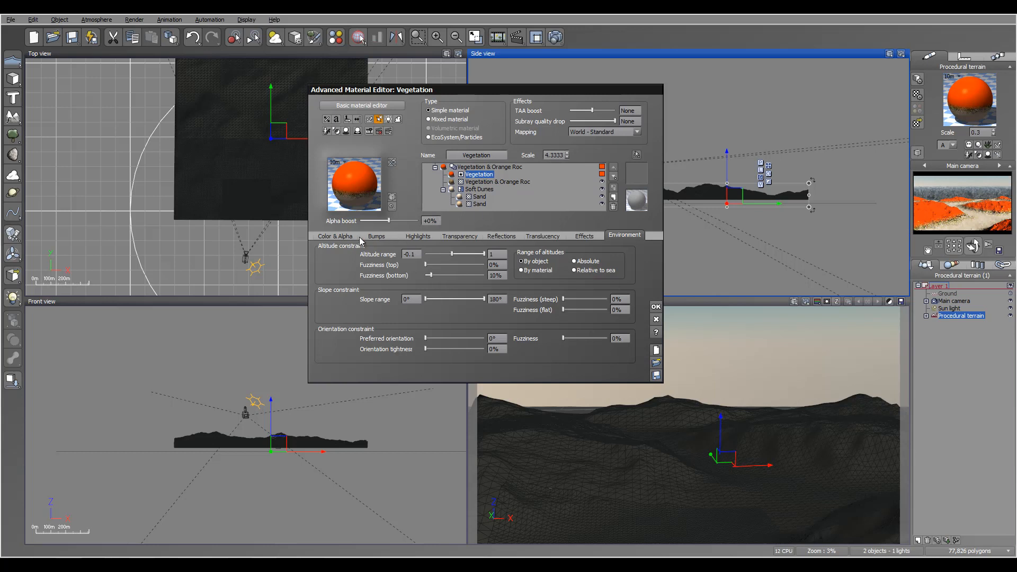
# - Enable variable transparency on the Vegetation layer and open its transparency production function for editing
pyautogui.click(459, 236)
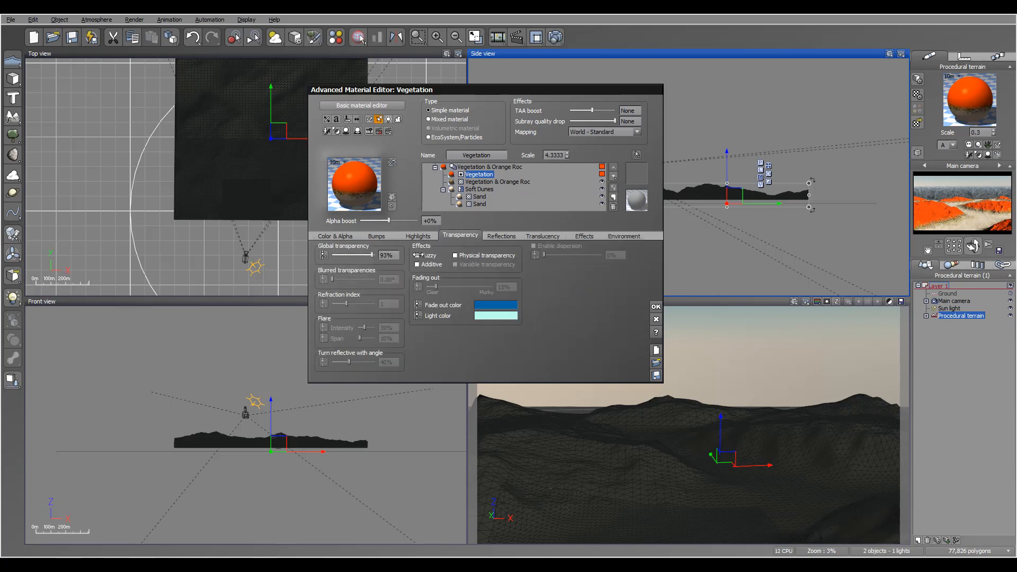
pyautogui.click(457, 265)
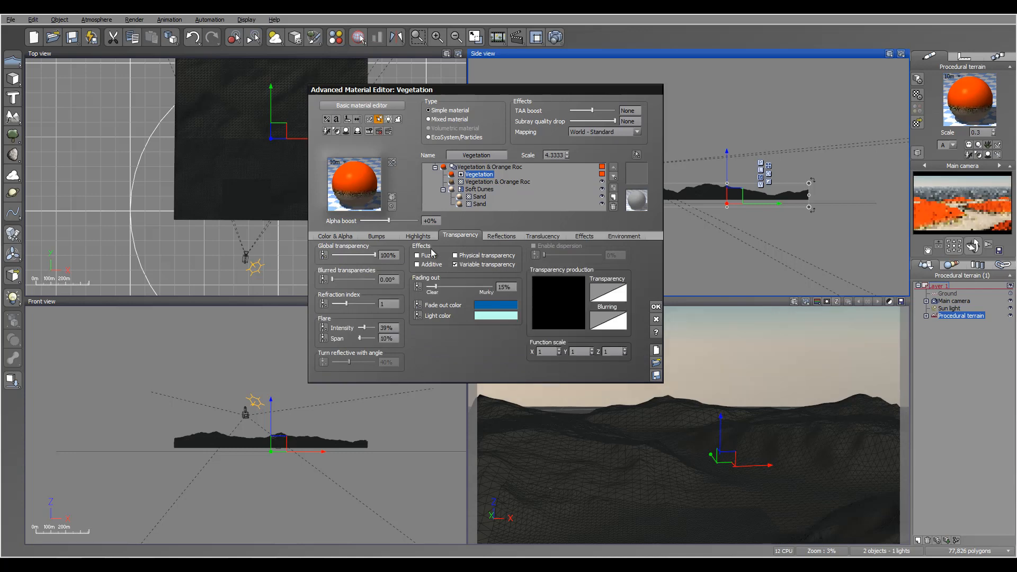
pyautogui.rightClick(548, 314)
pyautogui.click(574, 320)
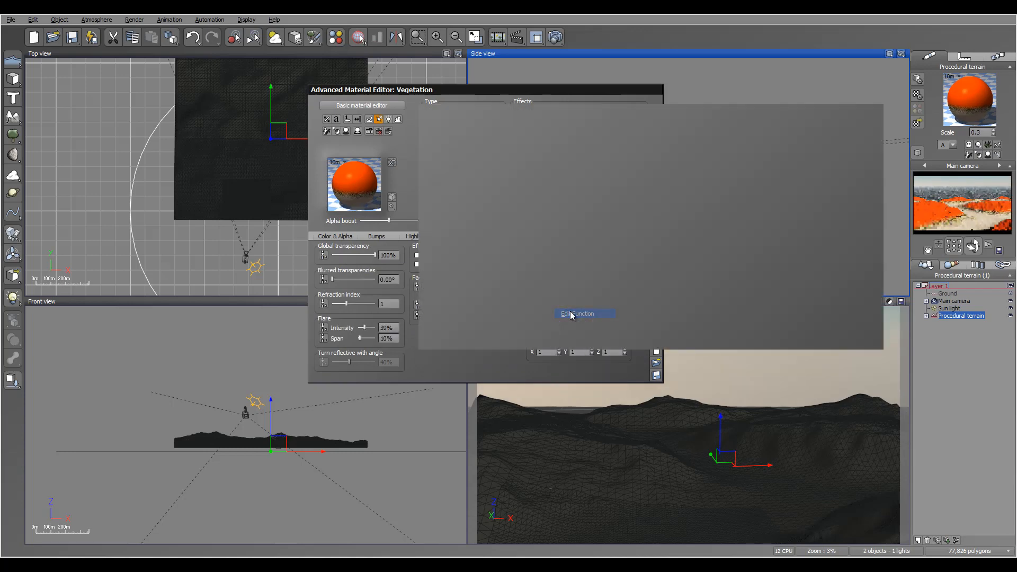
# - Add an External Dependency input node above the Transparency output and set its dependency to Procedural terrain / RA
pyautogui.click(503, 238)
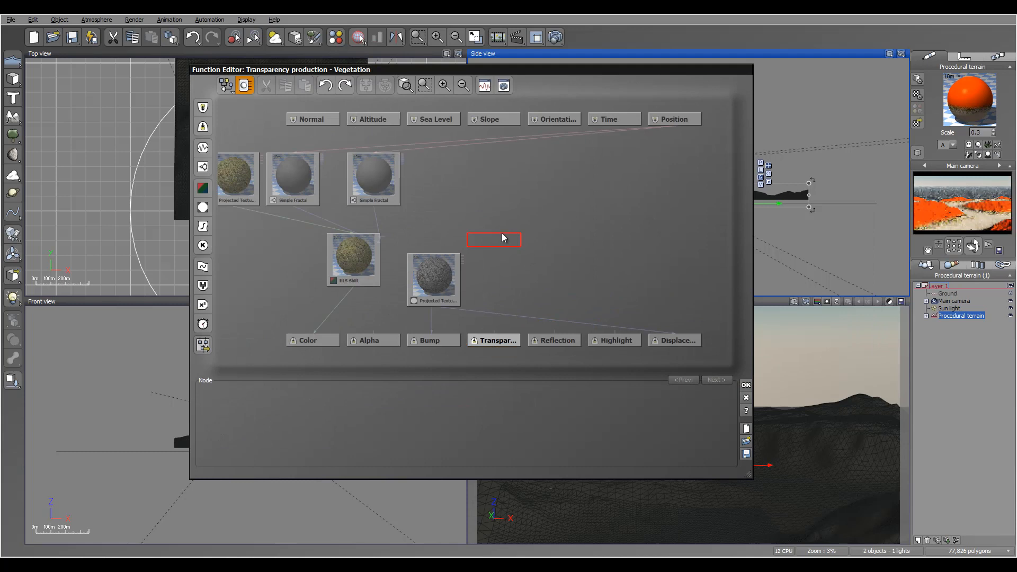
pyautogui.click(203, 128)
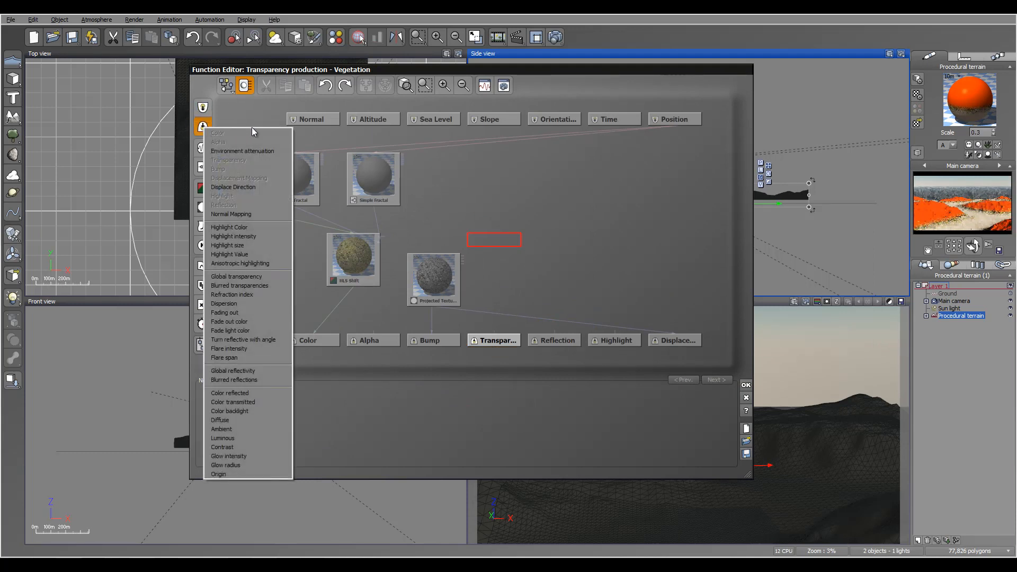
pyautogui.click(206, 108)
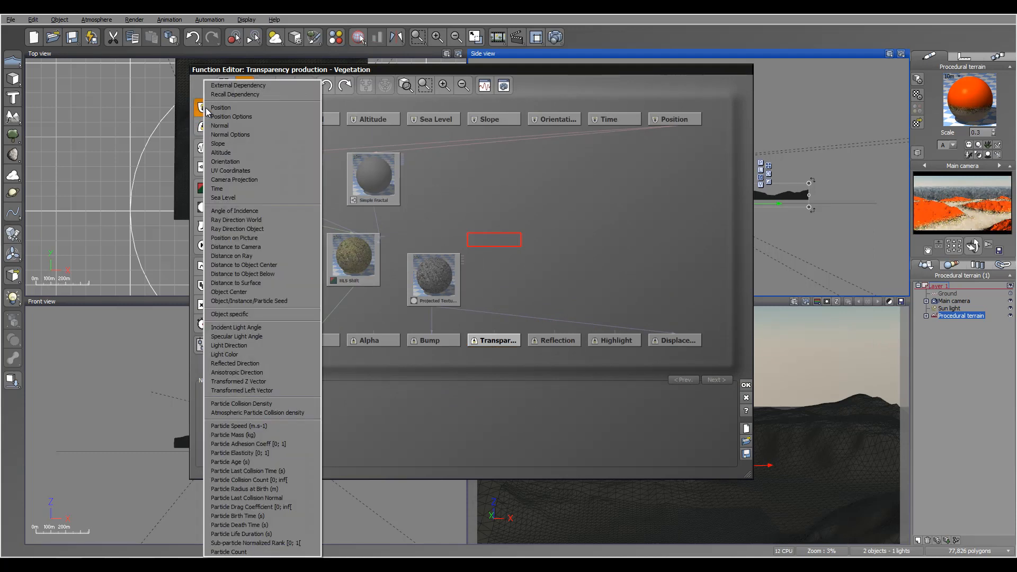
pyautogui.click(248, 91)
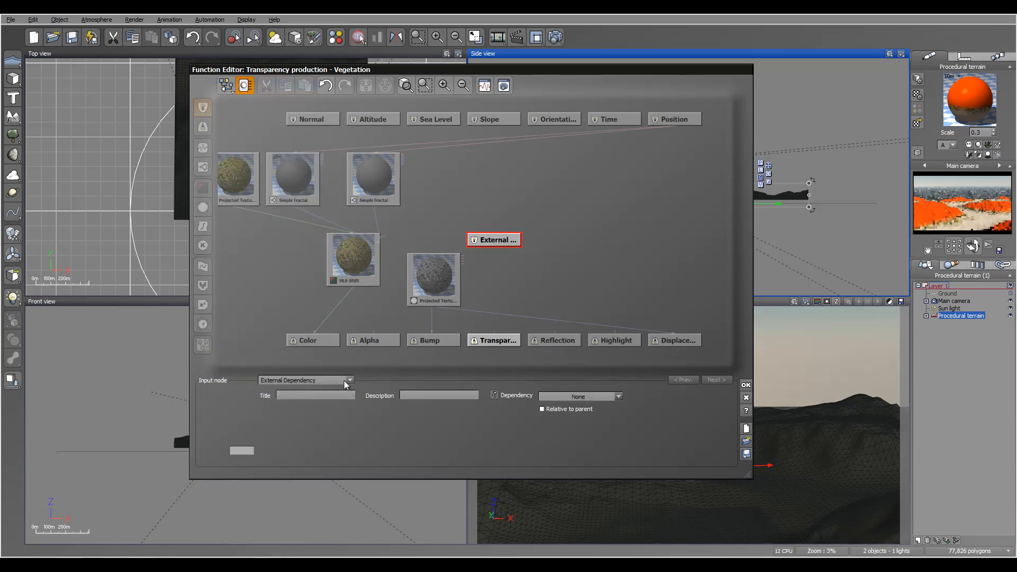
pyautogui.click(611, 397)
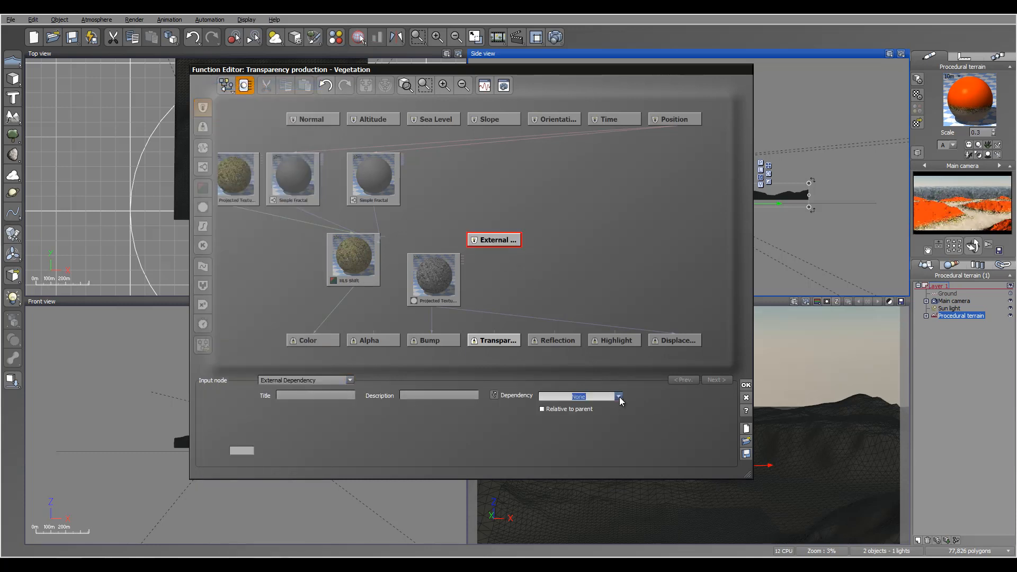
pyautogui.click(619, 398)
pyautogui.moveTo(581, 457)
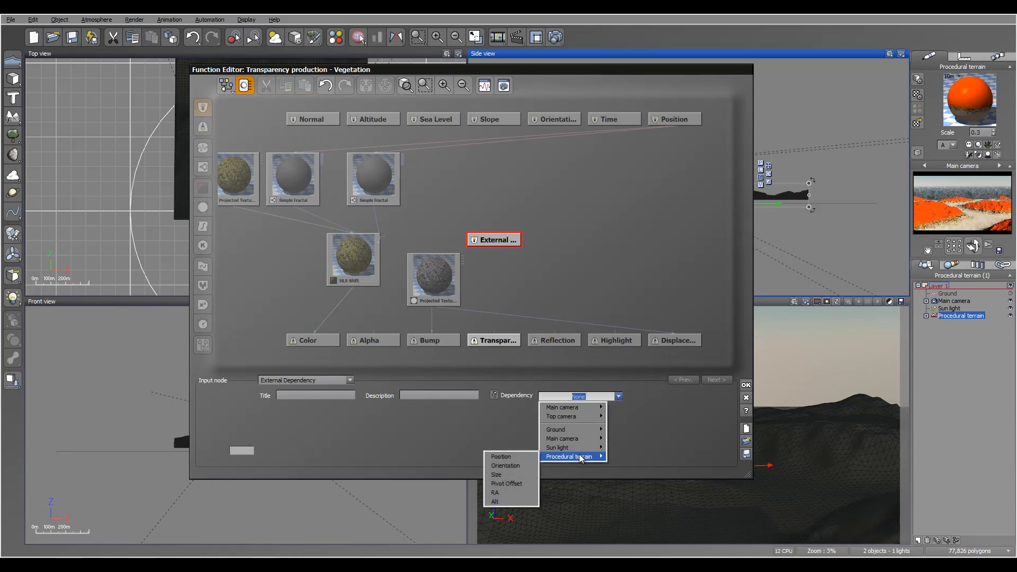
pyautogui.click(517, 493)
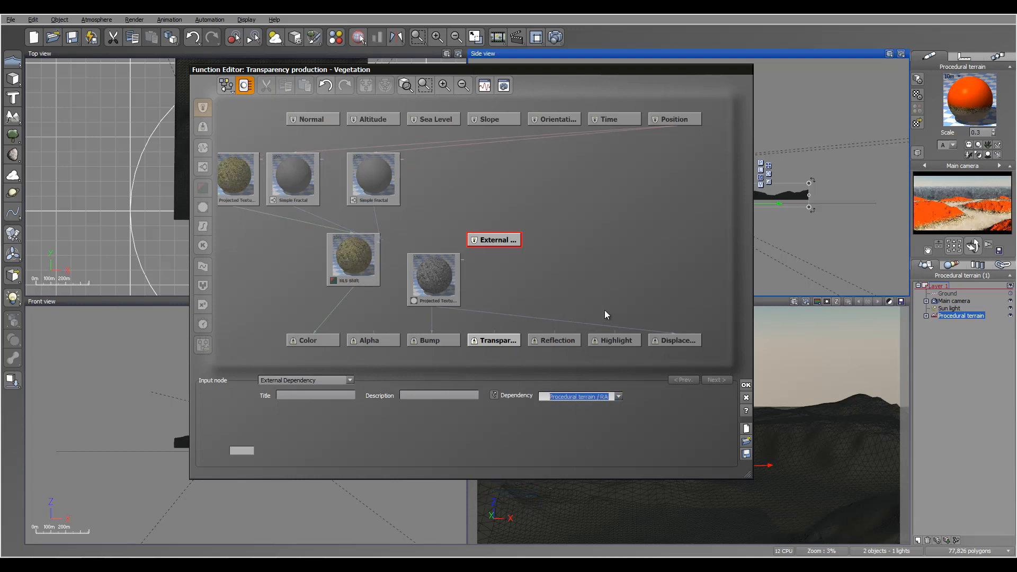
# - Connect the External Dependency node to the Transparency output through an Opposite (-X) filter, and accept the function and material
pyautogui.moveTo(492, 339); pyautogui.dragTo(520, 204)
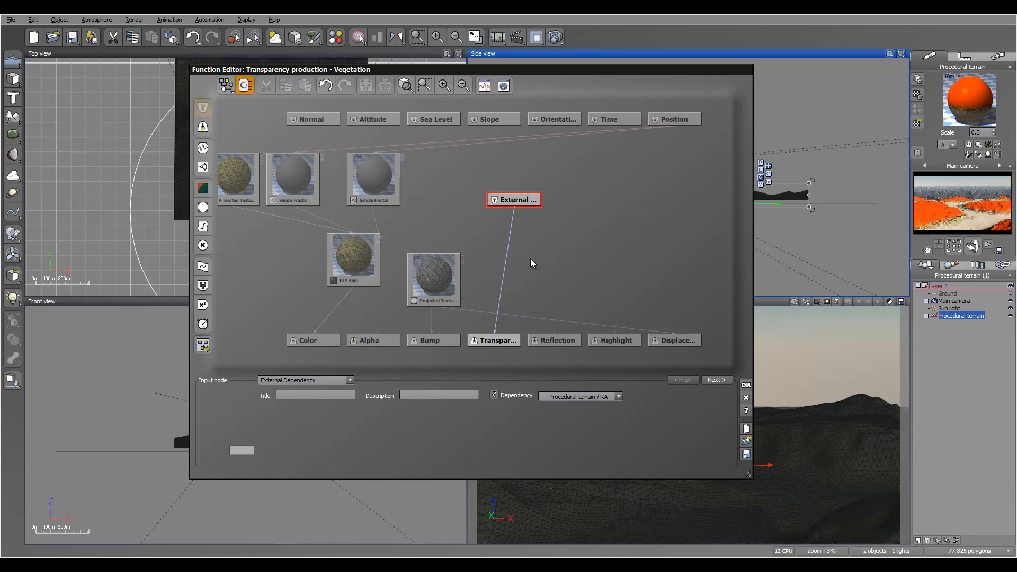
pyautogui.click(505, 265)
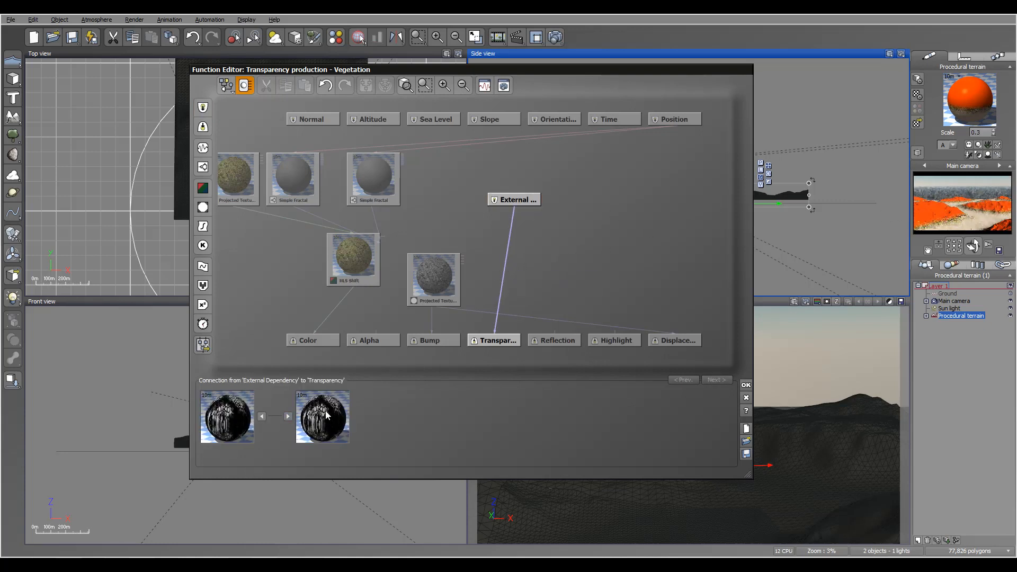
pyautogui.click(203, 226)
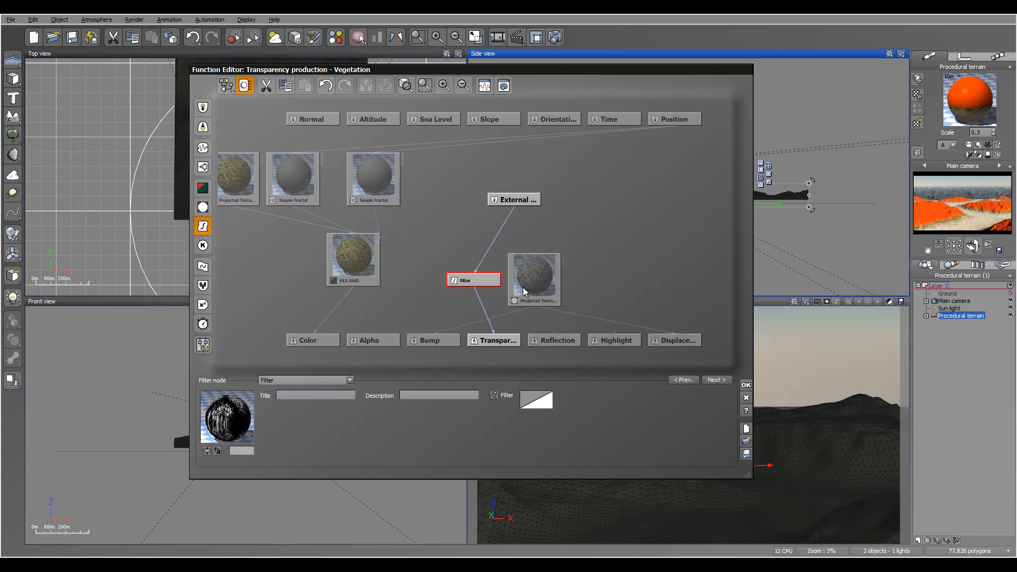
pyautogui.click(348, 380)
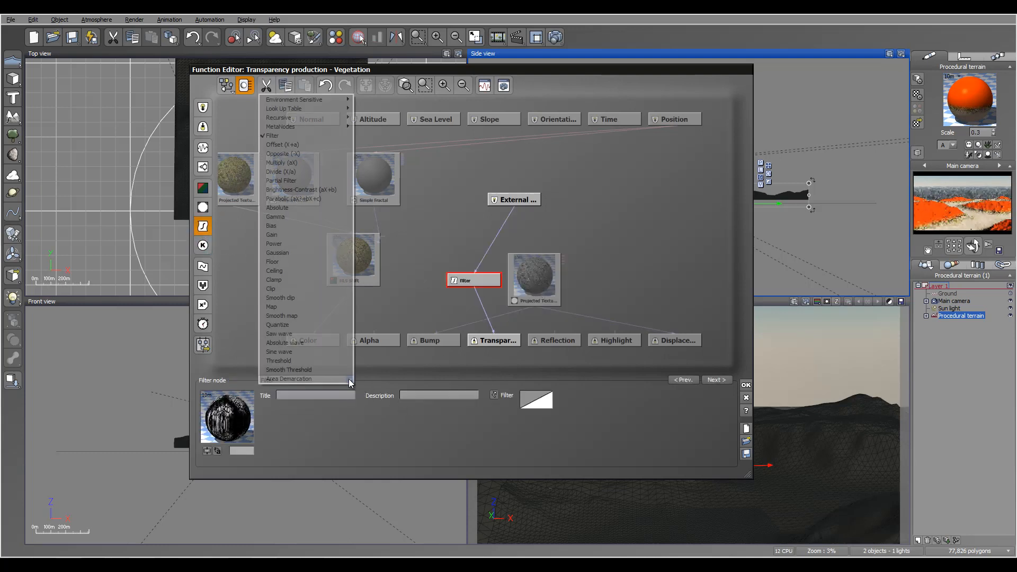
pyautogui.click(322, 154)
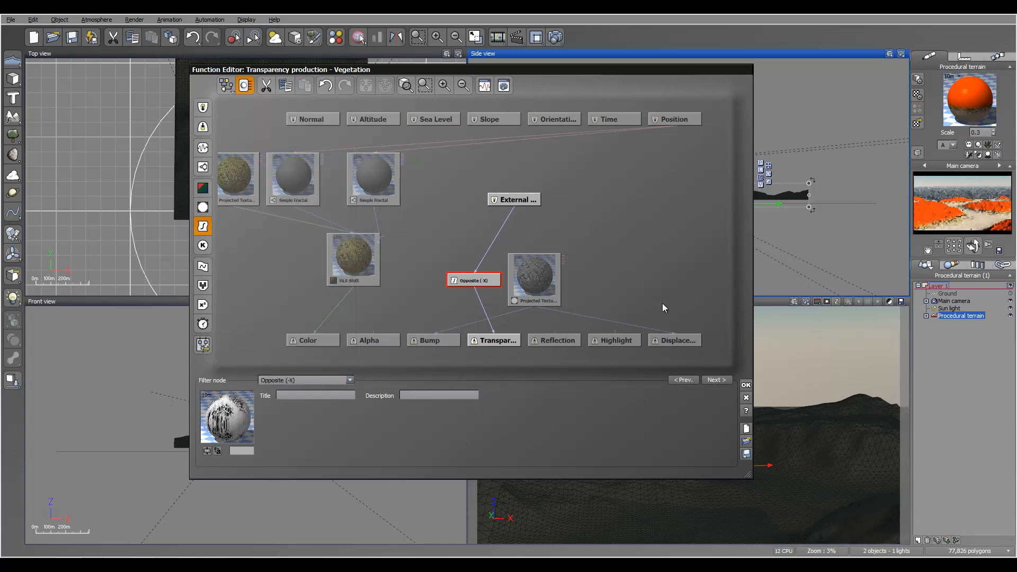
pyautogui.click(746, 385)
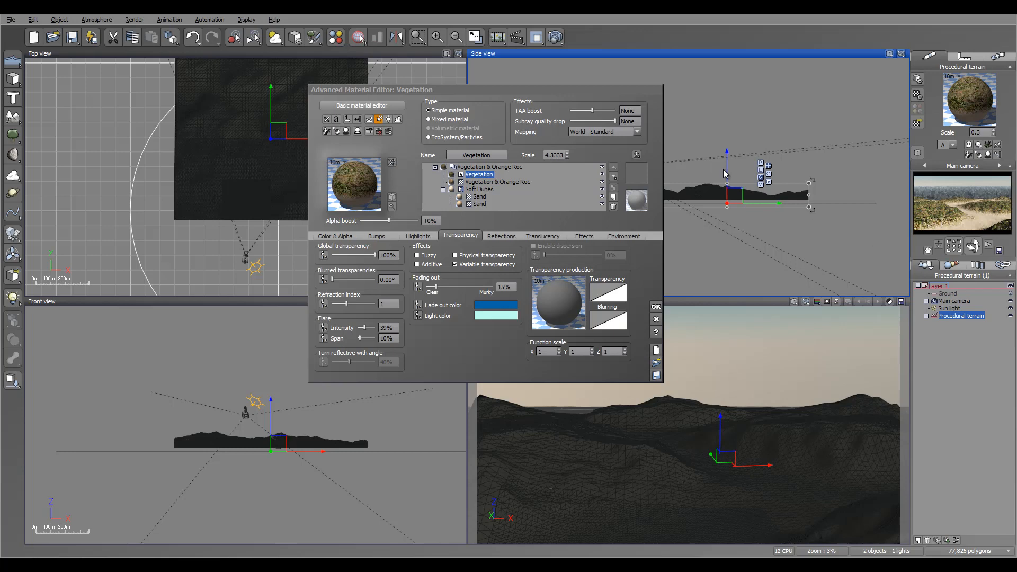
pyautogui.click(655, 306)
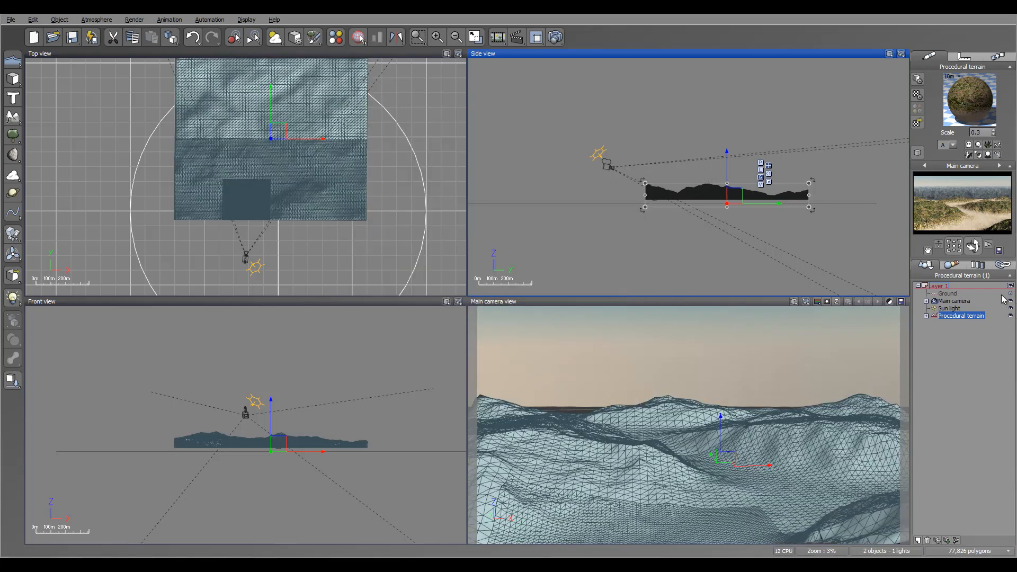
# - Move the main camera in the side view to a height of about 540 m near the terrain's front edge, adjusting its view angle
pyautogui.click(694, 163)
pyautogui.moveTo(694, 163); pyautogui.dragTo(668, 163)
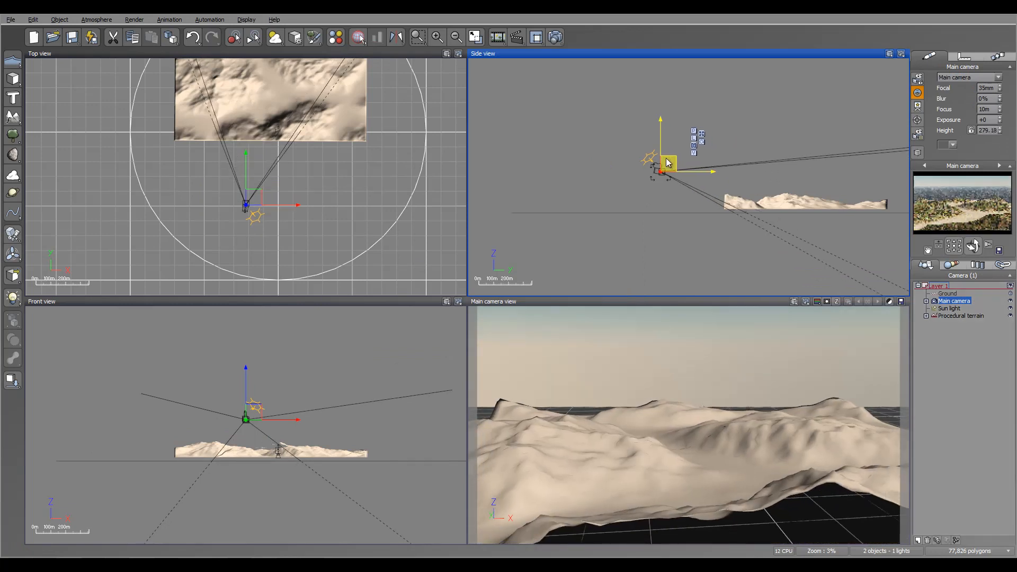
pyautogui.moveTo(672, 158); pyautogui.dragTo(615, 135)
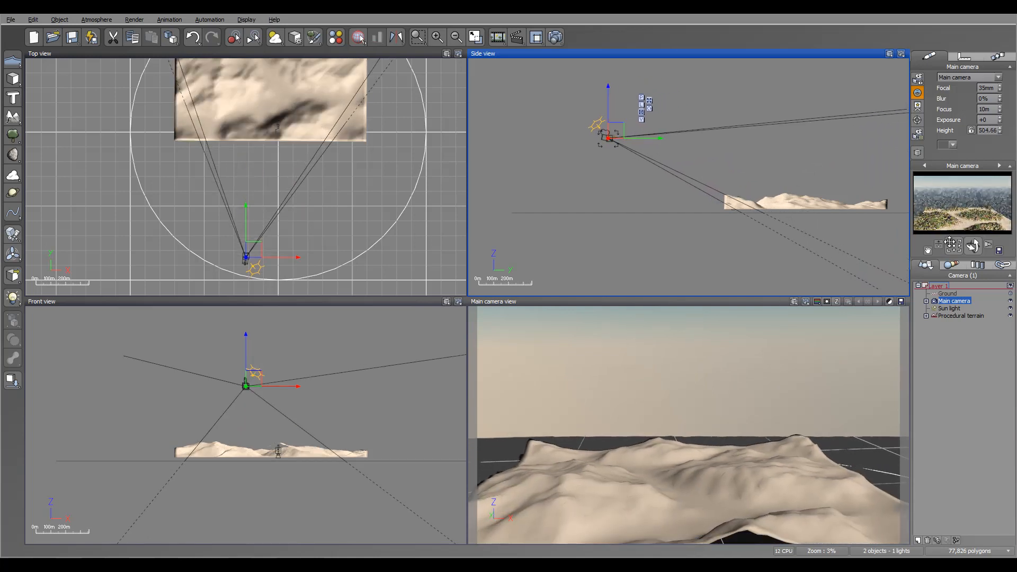
pyautogui.moveTo(974, 245); pyautogui.dragTo(976, 250)
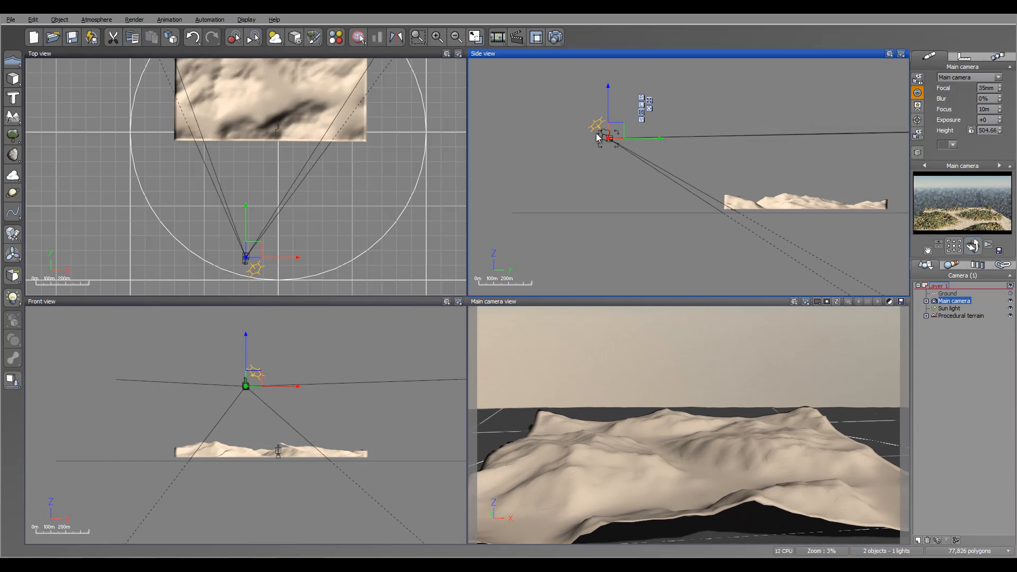
pyautogui.moveTo(619, 129); pyautogui.dragTo(724, 121)
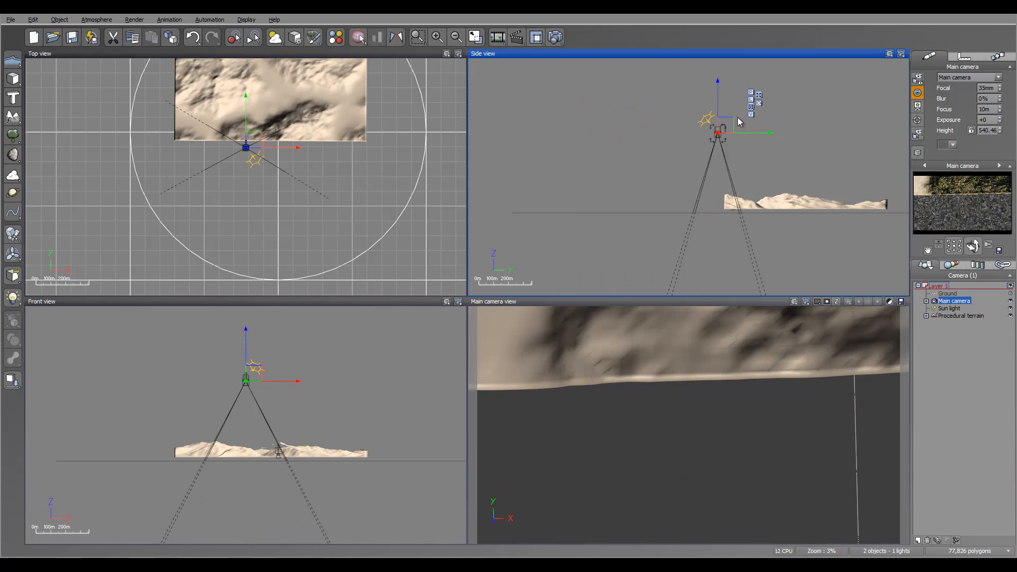
# - Rotate the main camera toward the terrain, move it back and up to a height of 680 m, and adjust its view direction
pyautogui.click(758, 102)
pyautogui.click(719, 130)
pyautogui.click(759, 104)
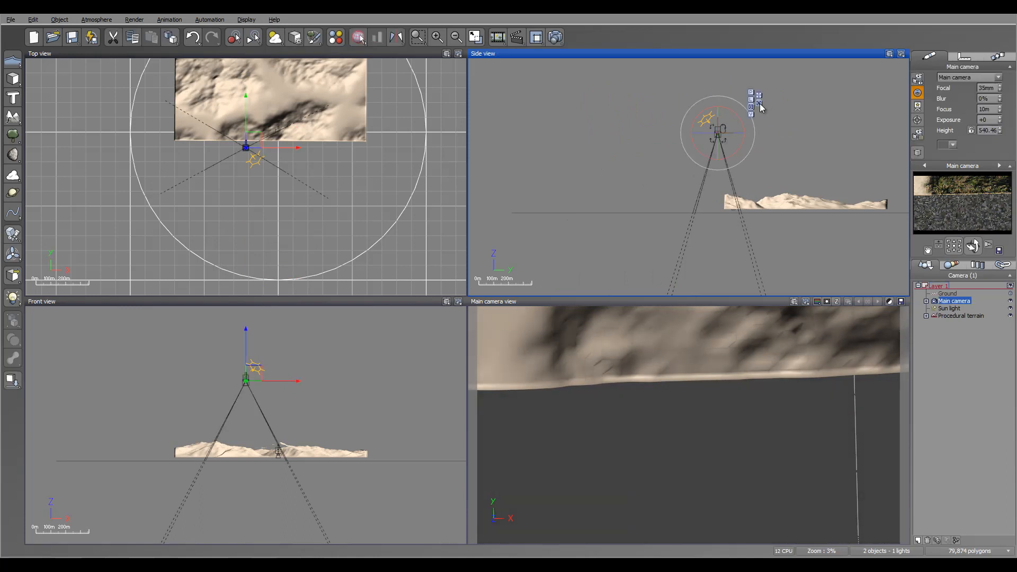
pyautogui.moveTo(742, 121); pyautogui.dragTo(736, 78)
pyautogui.click(759, 95)
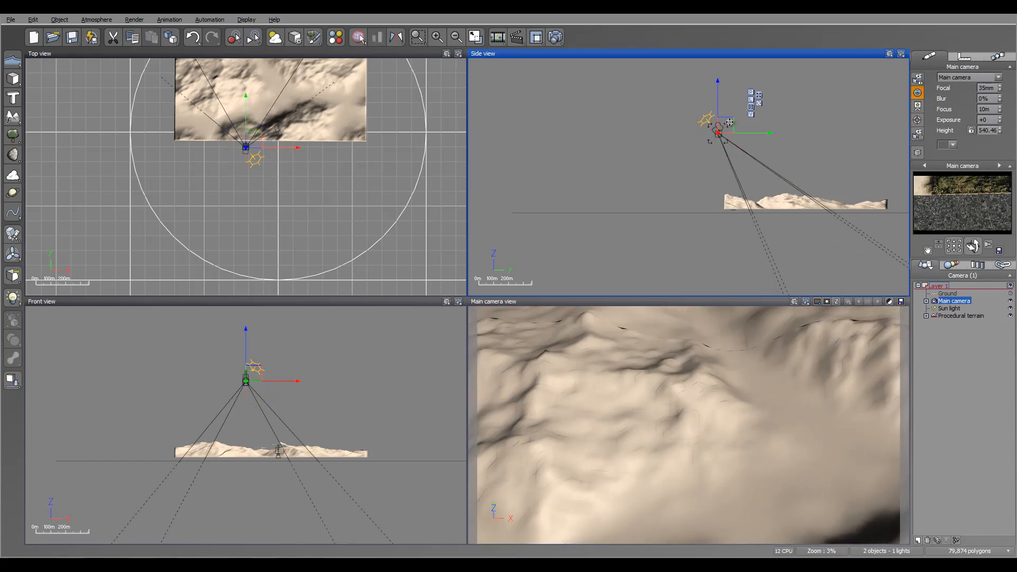
pyautogui.moveTo(729, 123); pyautogui.dragTo(690, 108)
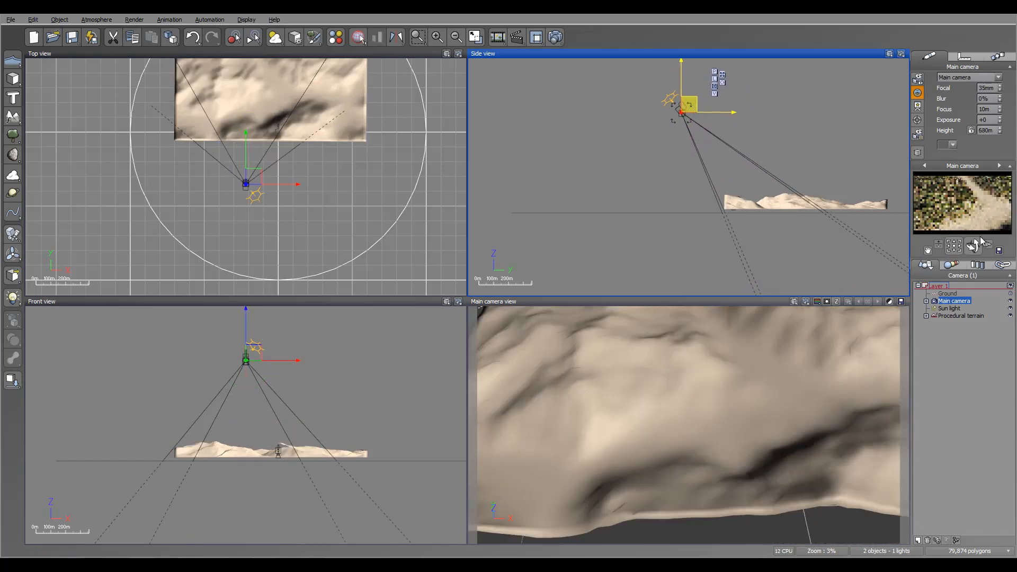
pyautogui.moveTo(973, 243); pyautogui.dragTo(973, 224)
# - Render the scene from the main camera, accept the post render options and close the render display
pyautogui.click(555, 37)
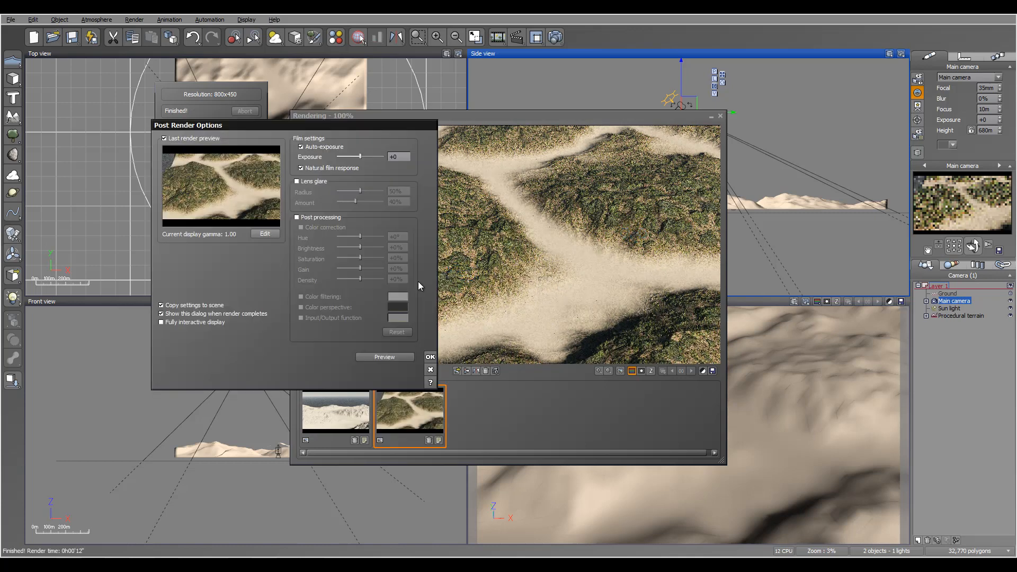
pyautogui.click(430, 356)
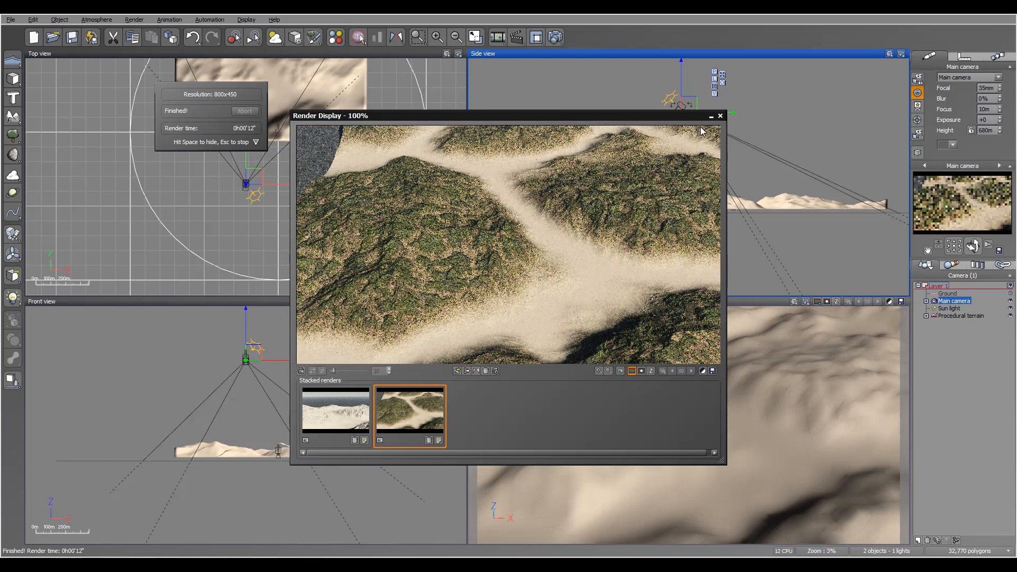
pyautogui.click(719, 117)
# - Reopen the terrain's Vegetation transparency function and change the Opposite (-X) node to a plain Filter
pyautogui.click(954, 316)
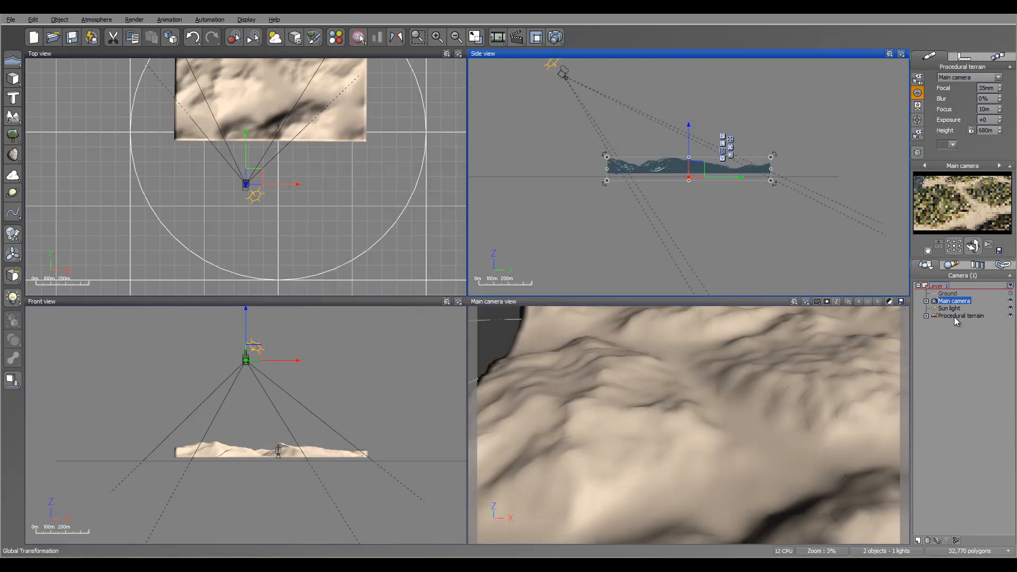
pyautogui.doubleClick(973, 87)
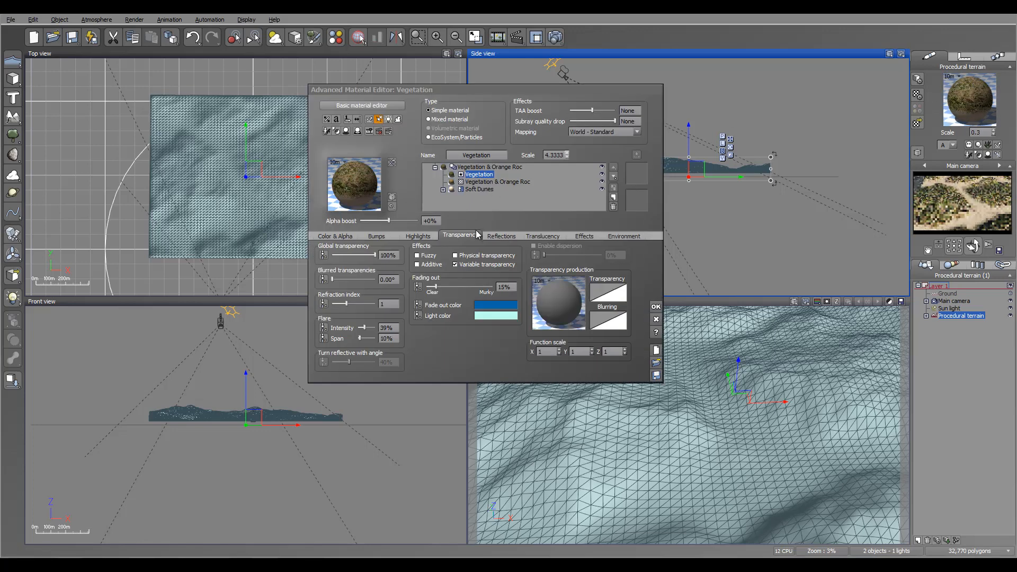
pyautogui.rightClick(561, 302)
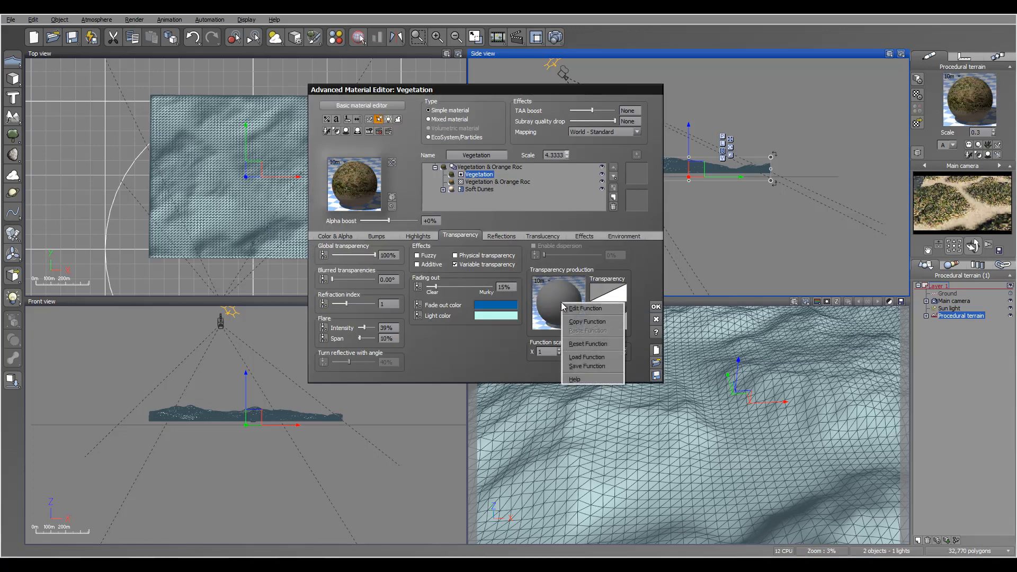
pyautogui.click(589, 310)
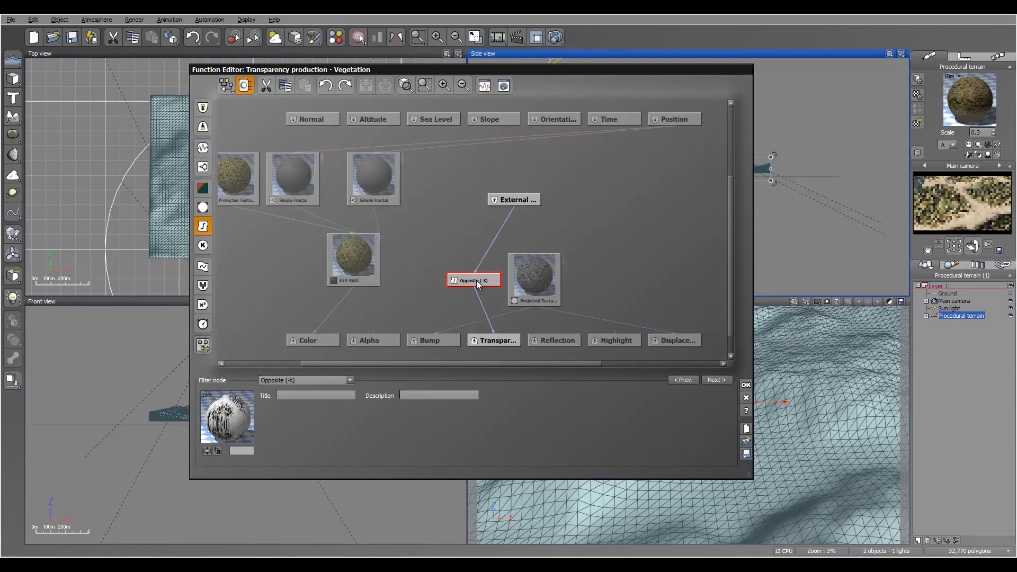
pyautogui.click(330, 380)
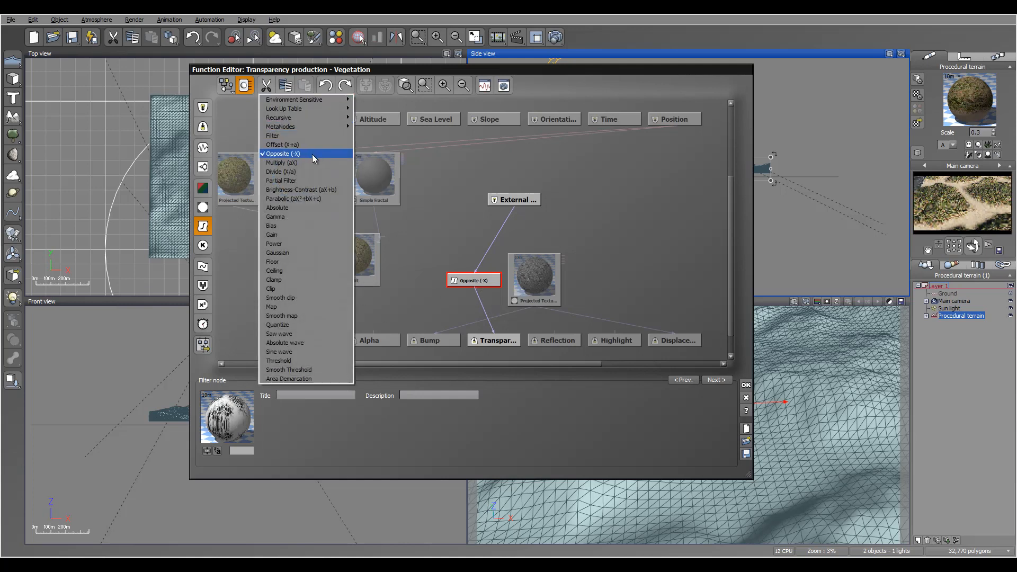
pyautogui.click(314, 136)
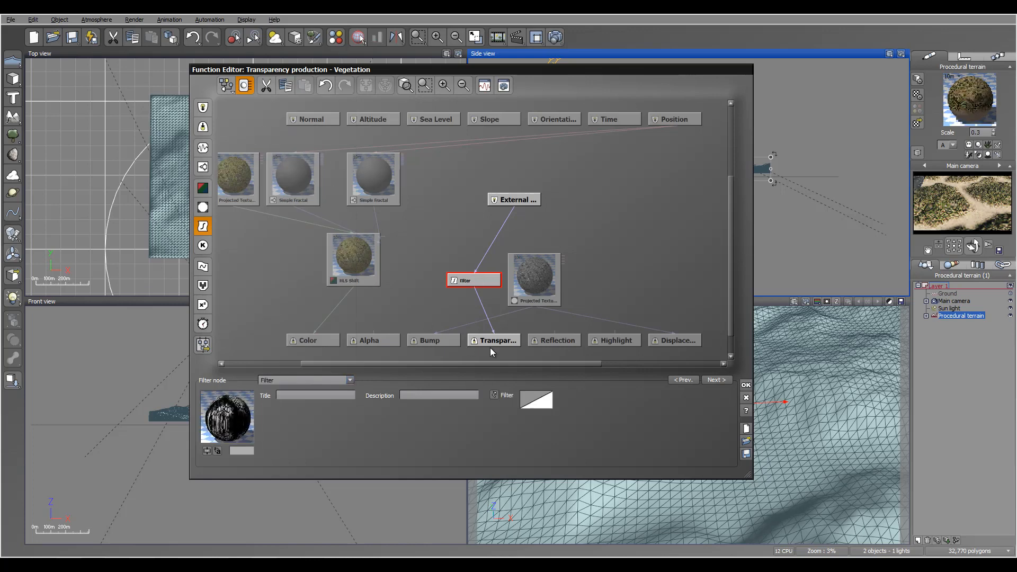
# - Raise the middle of the Filter node's profile curve above the straight diagonal and accept the filter
pyautogui.rightClick(545, 404)
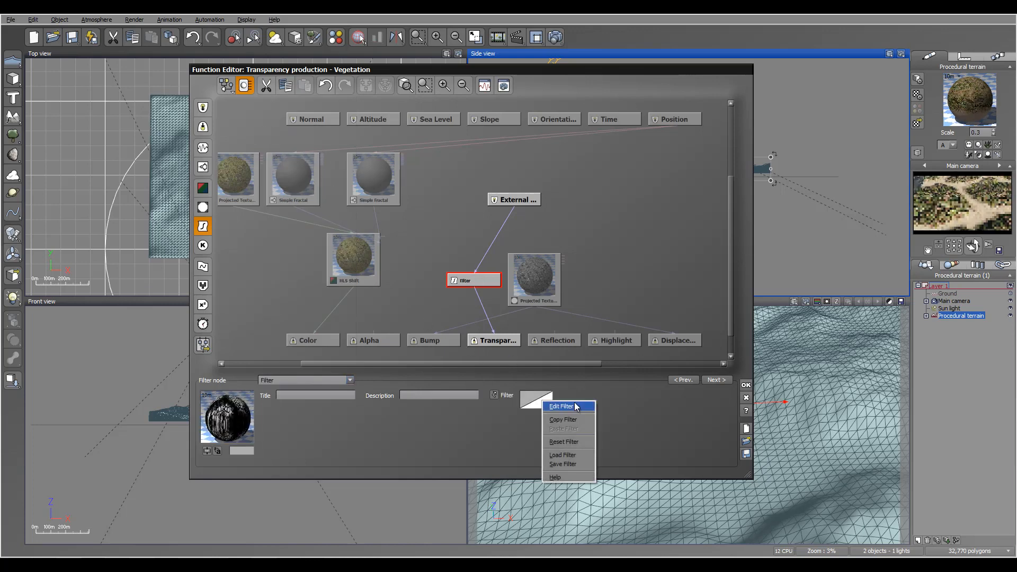
pyautogui.click(575, 407)
pyautogui.moveTo(510, 63); pyautogui.dragTo(719, 53)
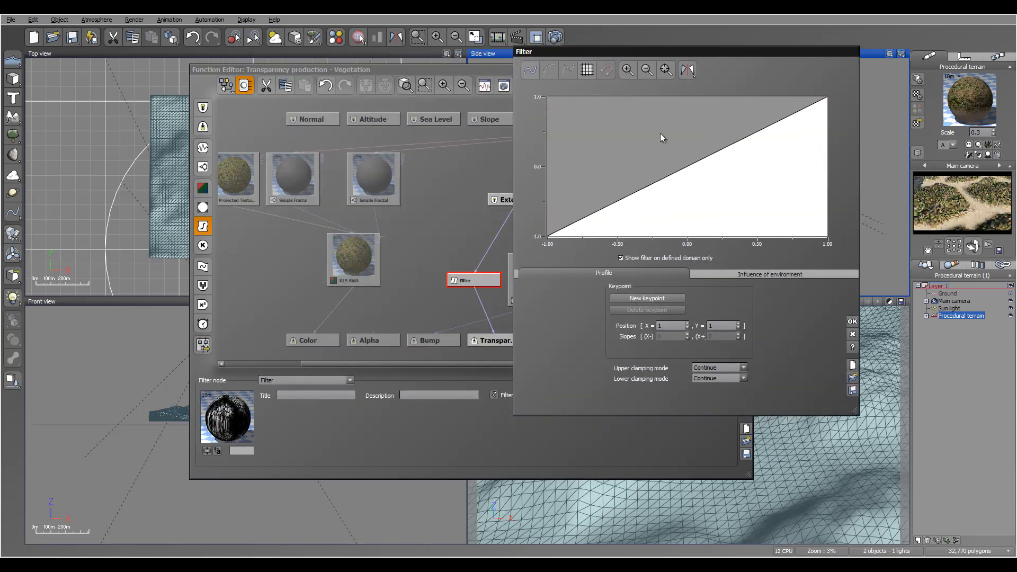
pyautogui.moveTo(666, 179); pyautogui.dragTo(711, 136)
pyautogui.click(852, 321)
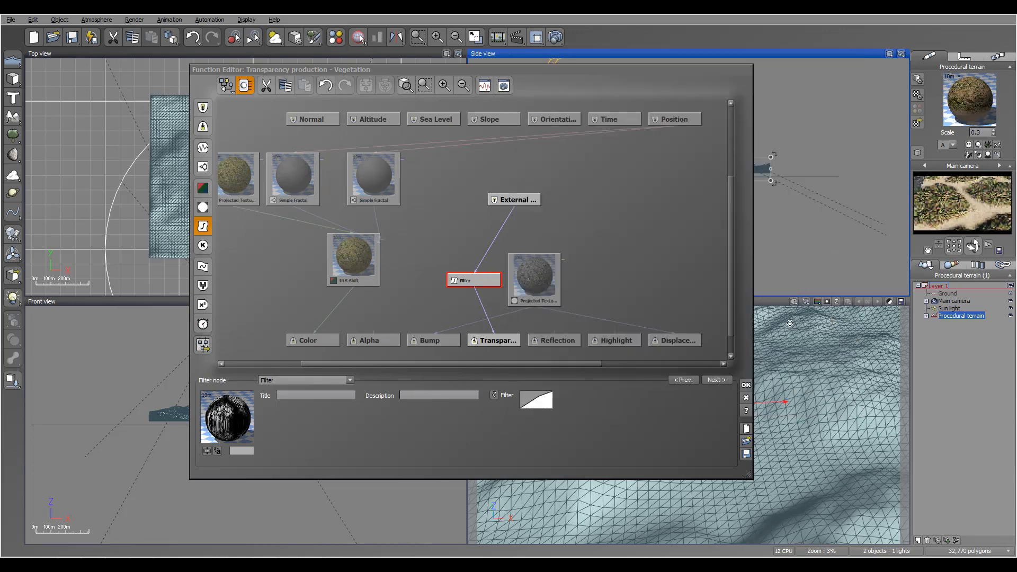
# - Accept the edited Vegetation transparency function, then render the scene from the main camera and close the render display
pyautogui.click(745, 385)
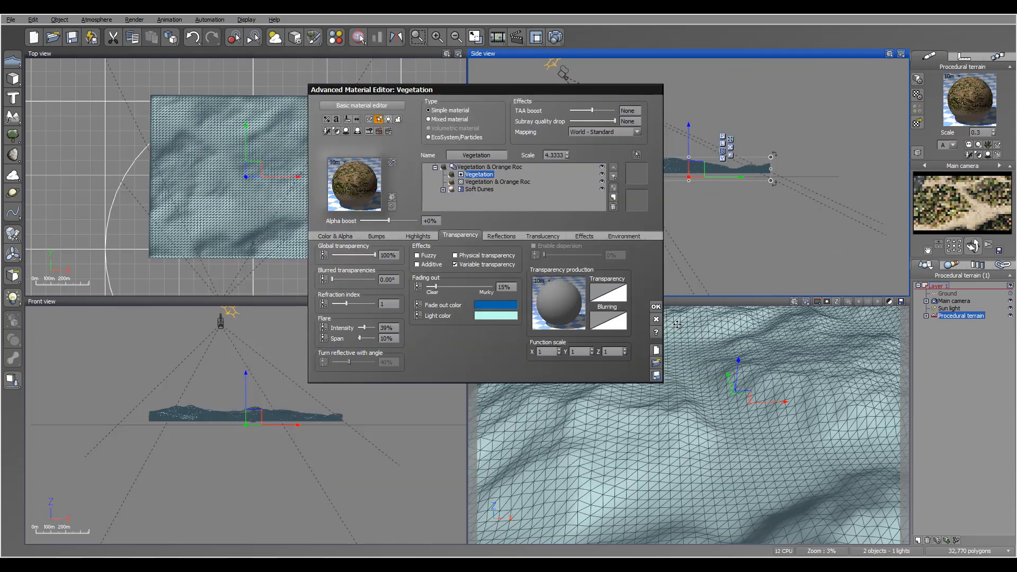
pyautogui.click(554, 43)
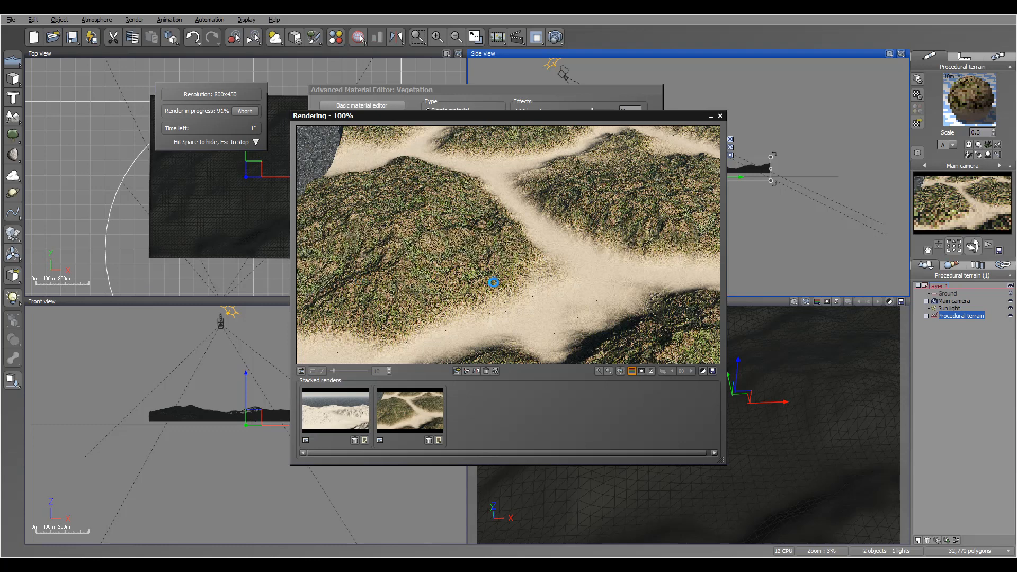
pyautogui.click(719, 115)
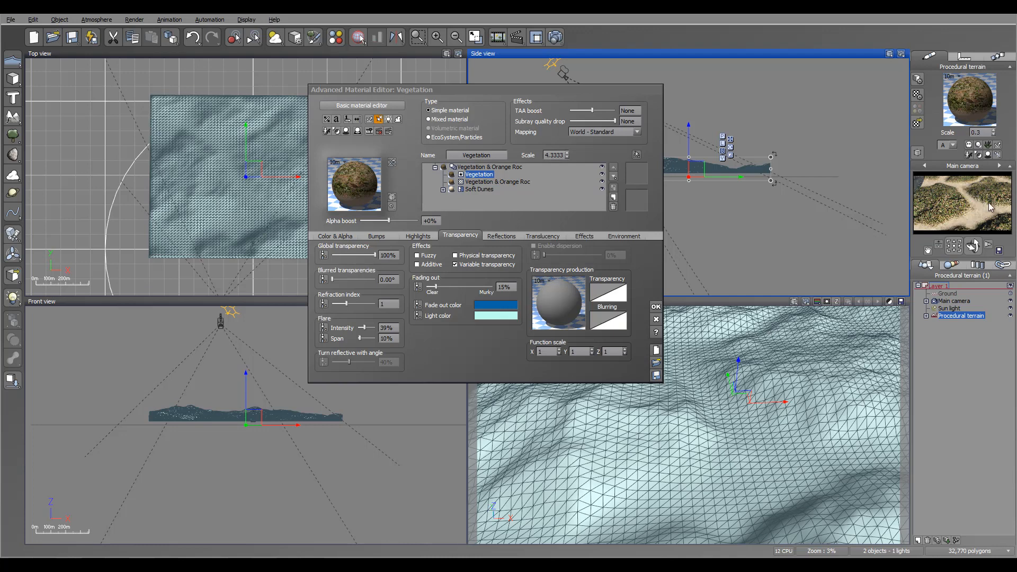
# - Add the Rocks and Plants landscape material as a new layer above Vegetation and set its alpha boost to 0%
pyautogui.click(614, 198)
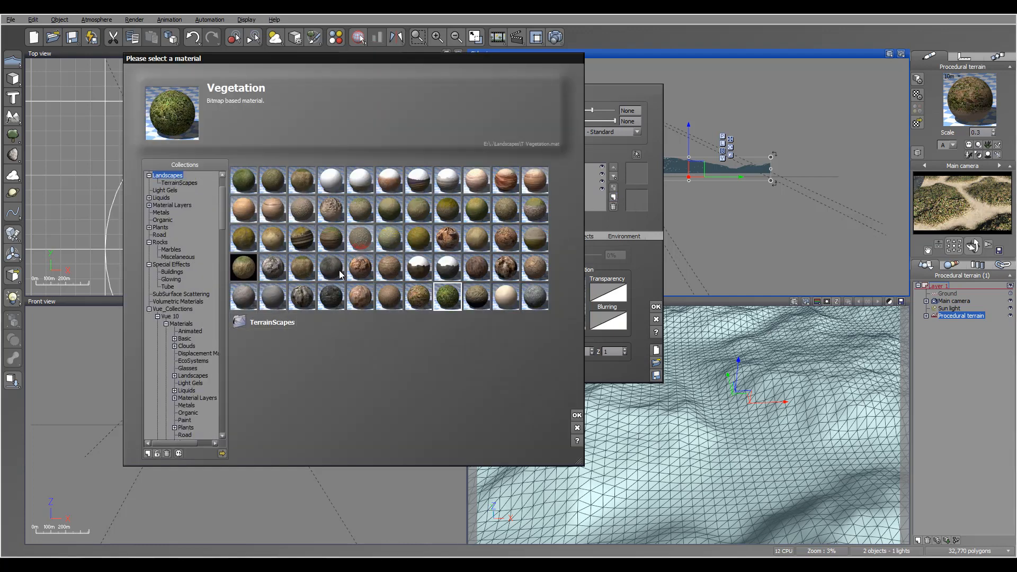
pyautogui.click(331, 297)
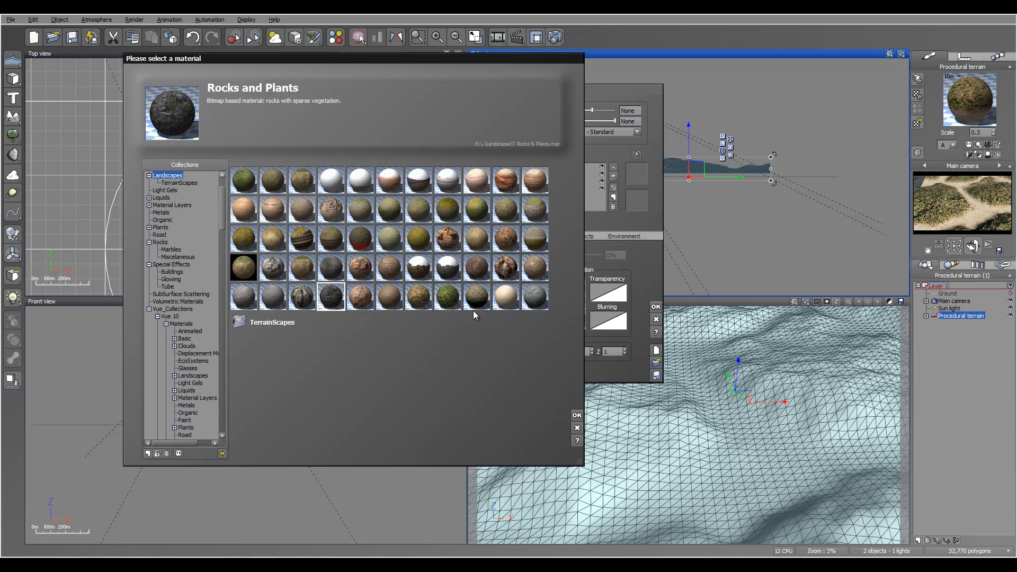
pyautogui.click(577, 415)
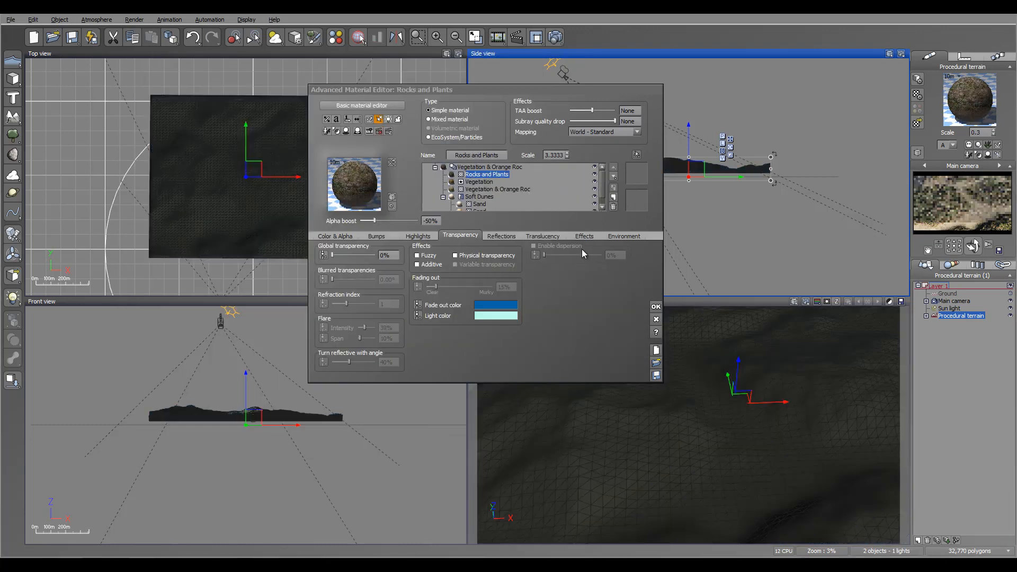
pyautogui.click(435, 221)
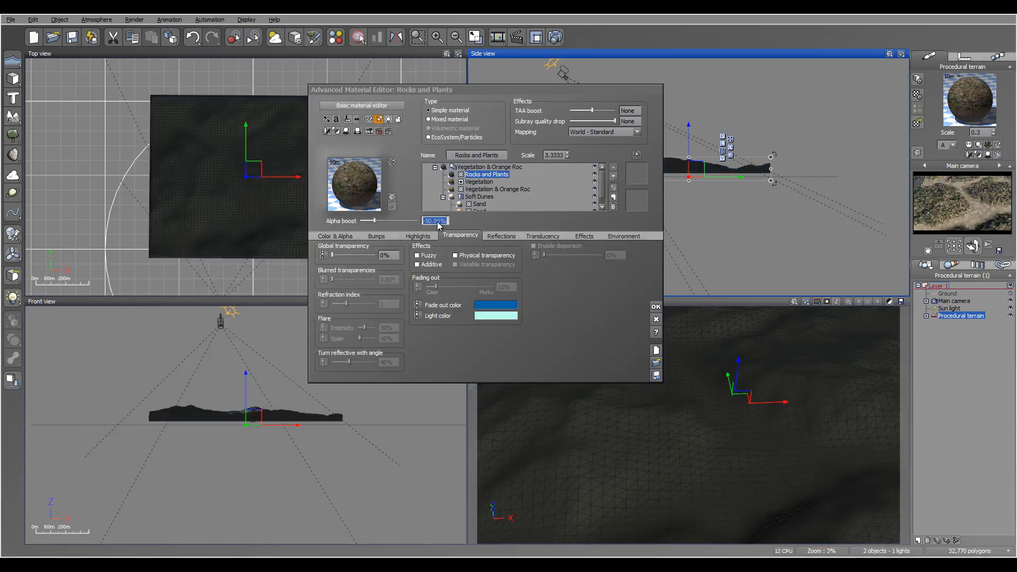
pyautogui.write('0')
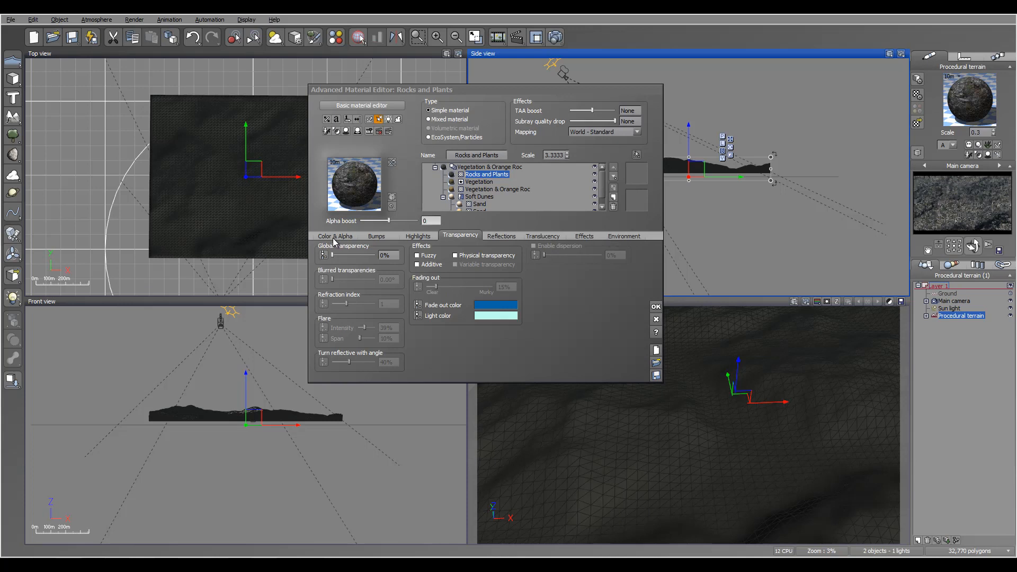
pyautogui.press('Return')
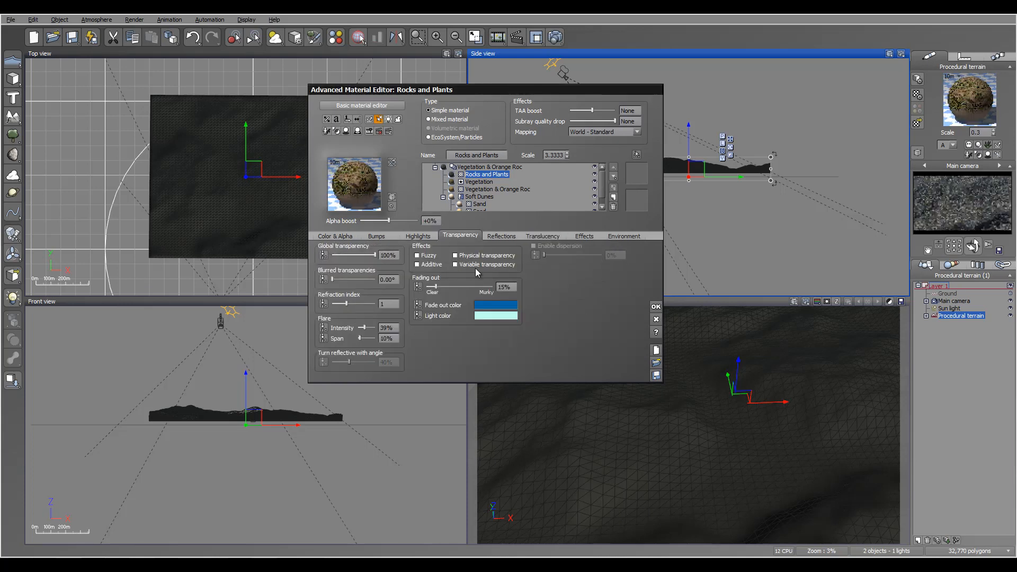
# - Give the Rocks and Plants layer 100% global transparency with variable transparency, and open its transparency production function for editing
pyautogui.click(487, 264)
pyautogui.rightClick(556, 316)
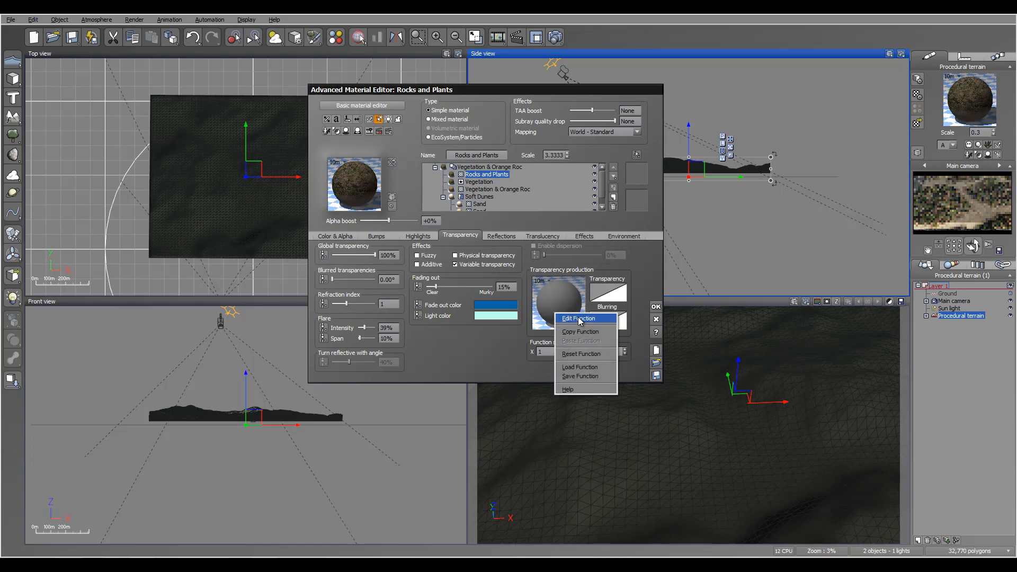
pyautogui.click(577, 319)
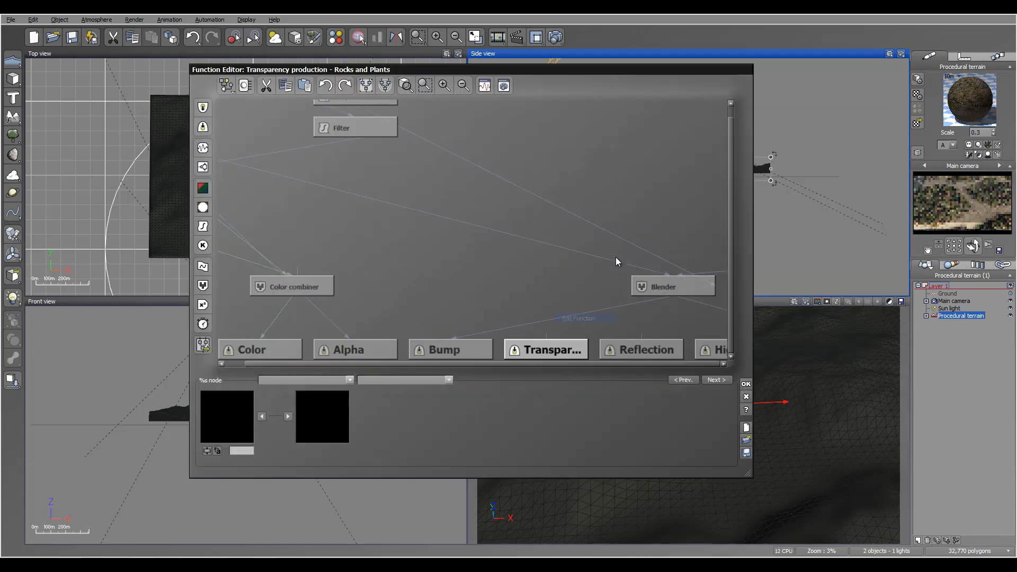
# - Create an External Dependency input node linked to the Procedural terrain's Alt and connect it to the Transparency output
pyautogui.click(499, 267)
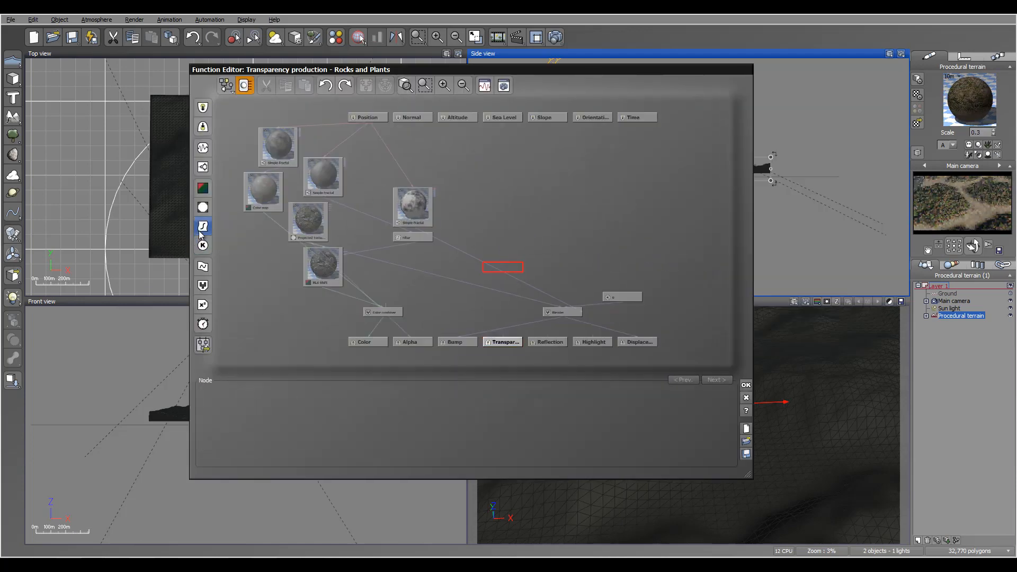
pyautogui.click(205, 108)
pyautogui.click(223, 108)
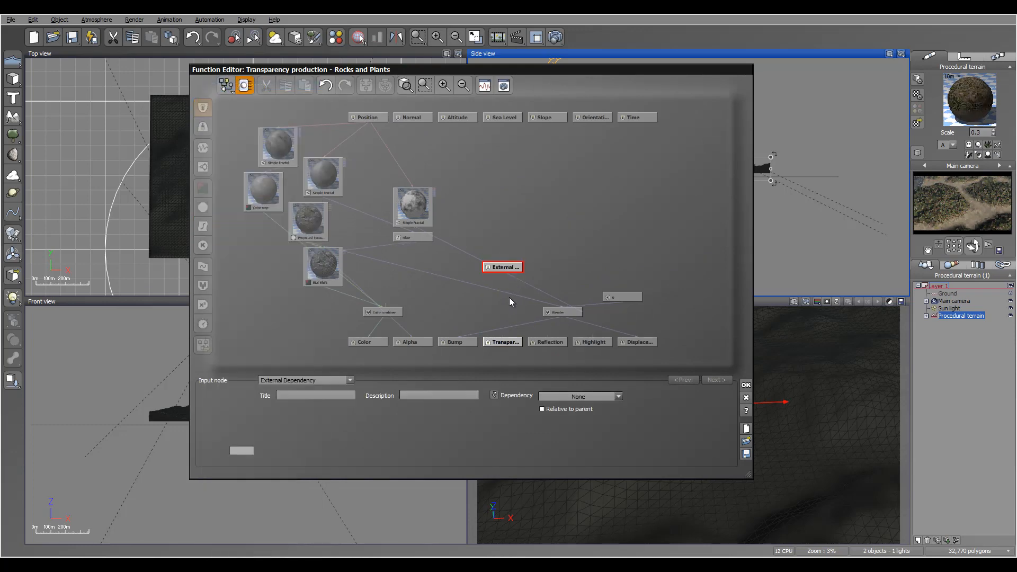
pyautogui.click(588, 396)
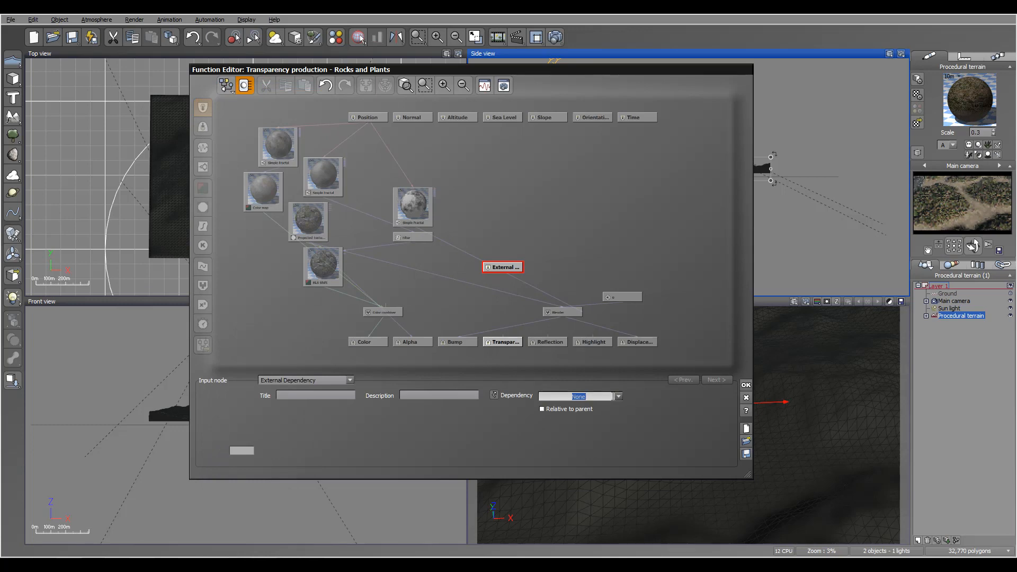
pyautogui.click(619, 397)
pyautogui.moveTo(586, 459)
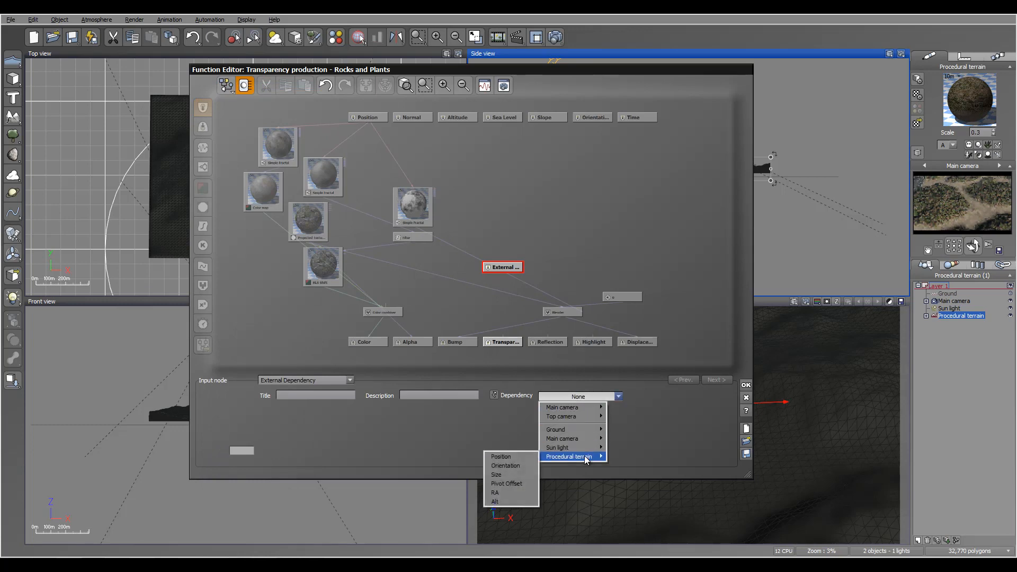
pyautogui.click(514, 501)
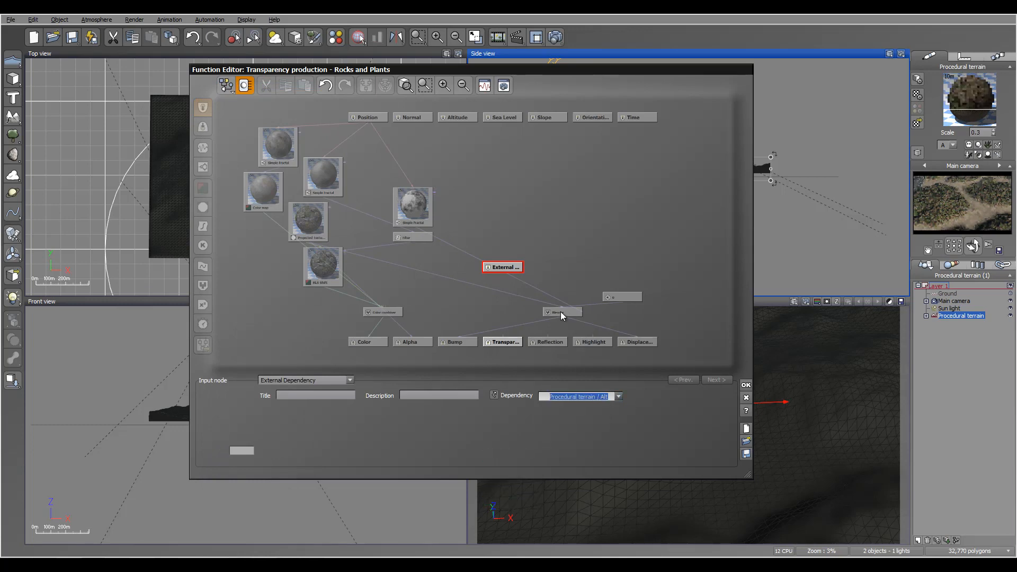
pyautogui.moveTo(501, 338); pyautogui.dragTo(502, 269)
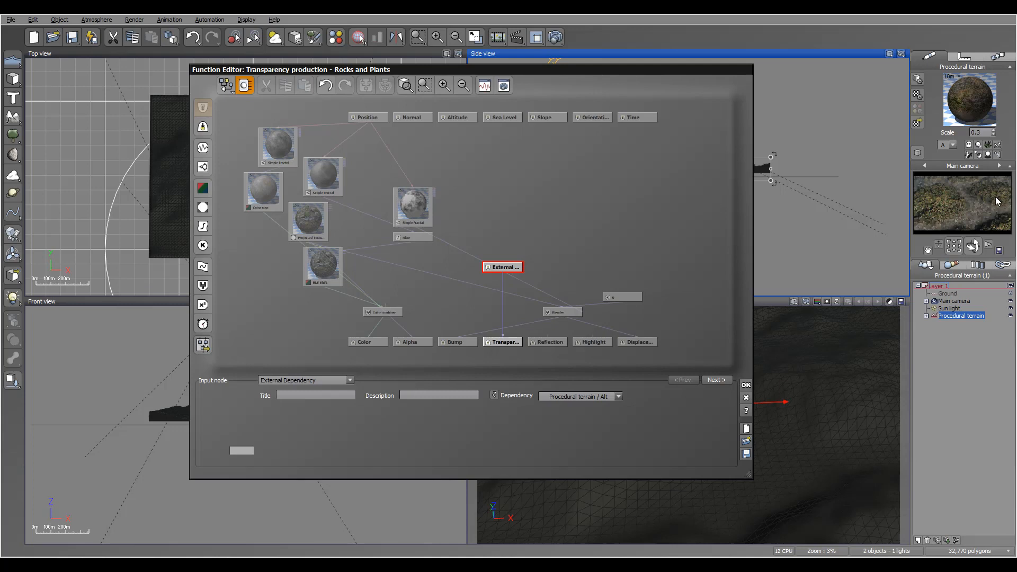
# - Insert an Opposite (-X) filter node between the External Dependency and Transparency nodes and accept the function
pyautogui.click(504, 311)
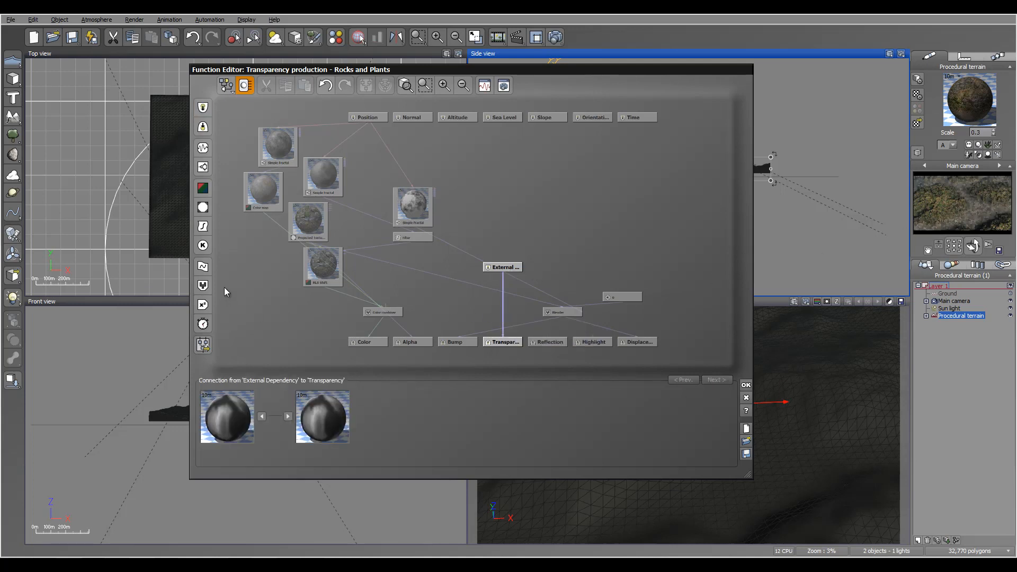
pyautogui.click(204, 227)
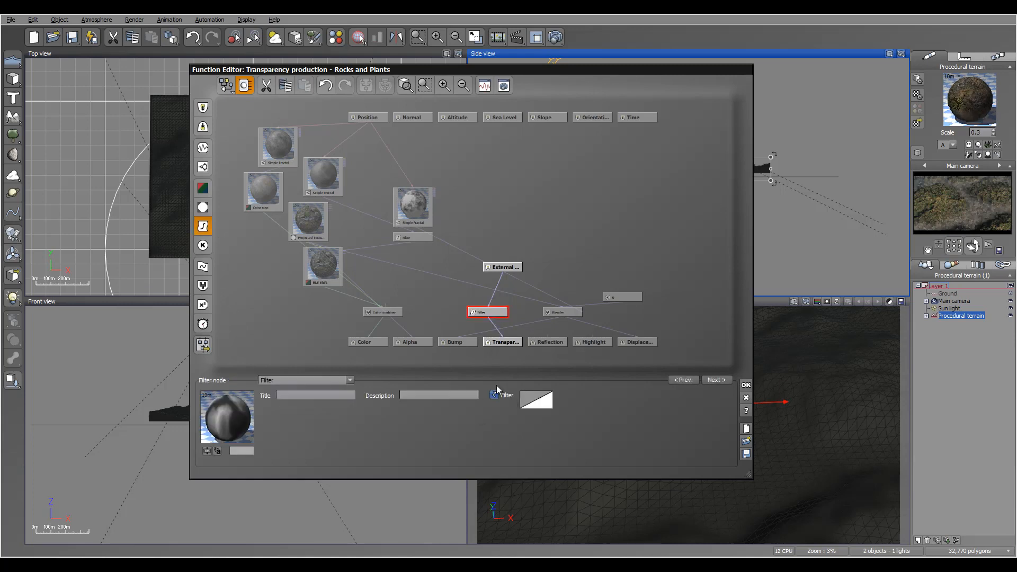
pyautogui.click(324, 377)
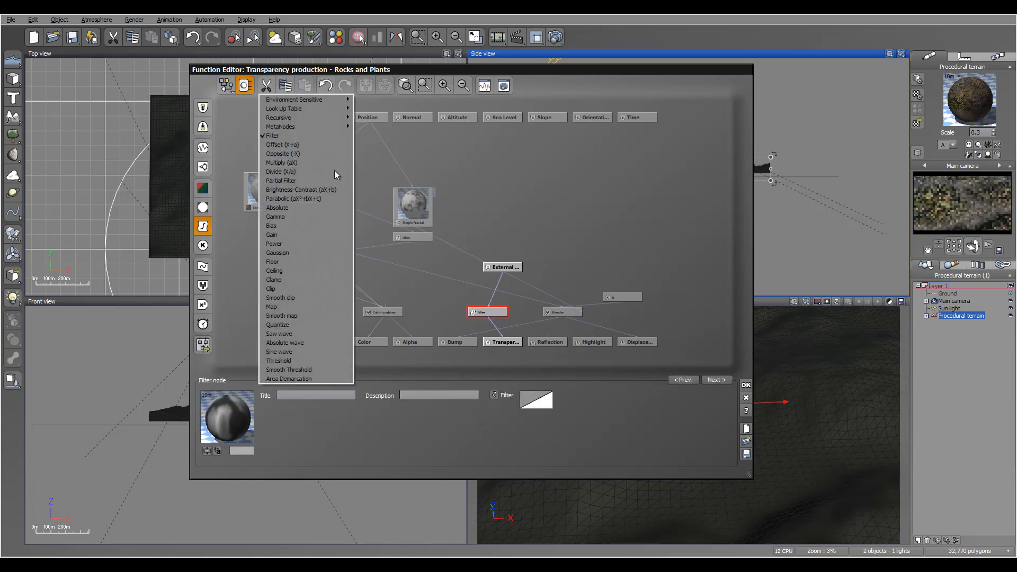
pyautogui.click(314, 151)
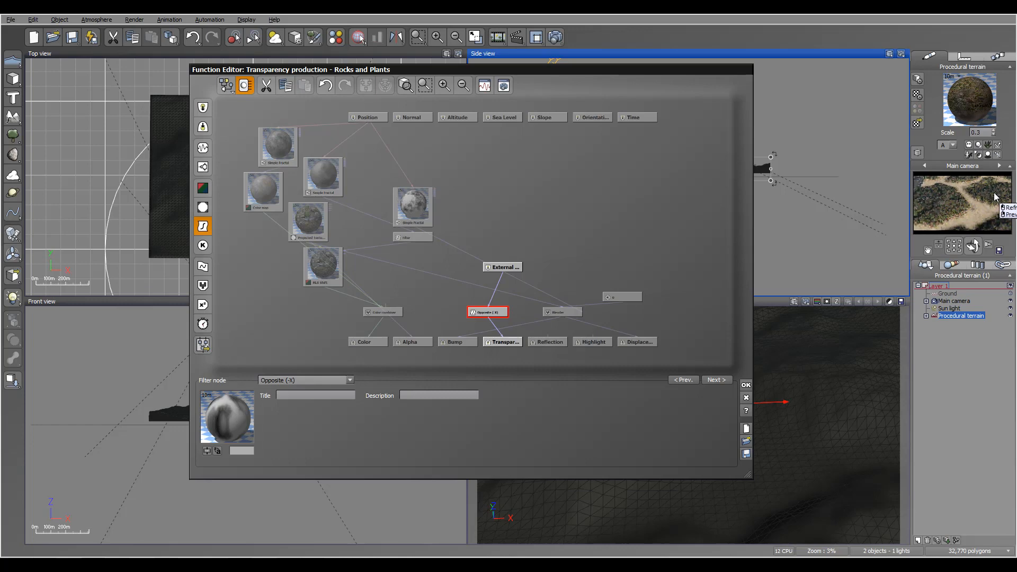
pyautogui.click(745, 385)
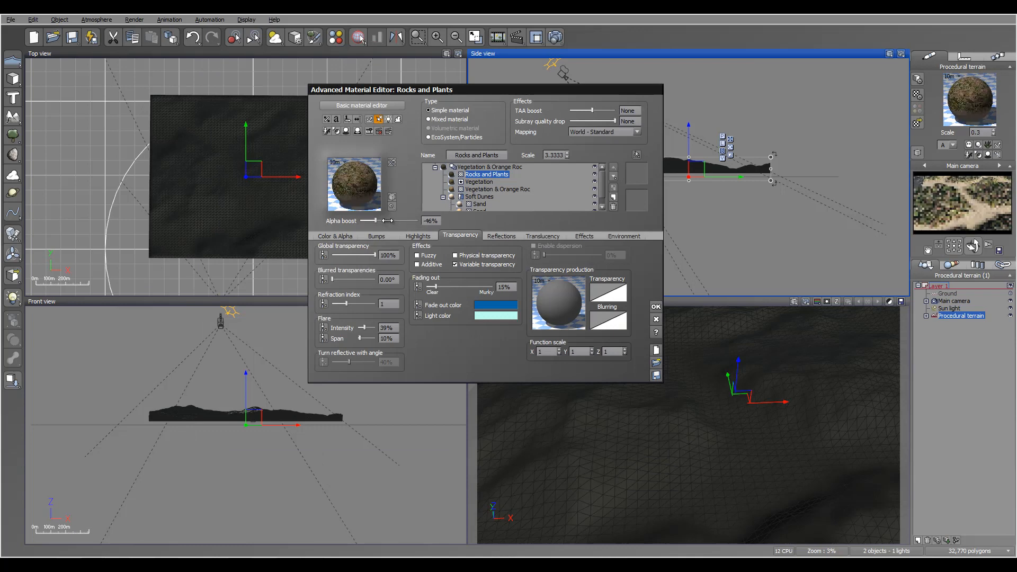
# - Set the Rocks and Plants alpha boost to -39%, then render the scene, accept the post render options and close the display
pyautogui.moveTo(388, 220); pyautogui.dragTo(391, 220)
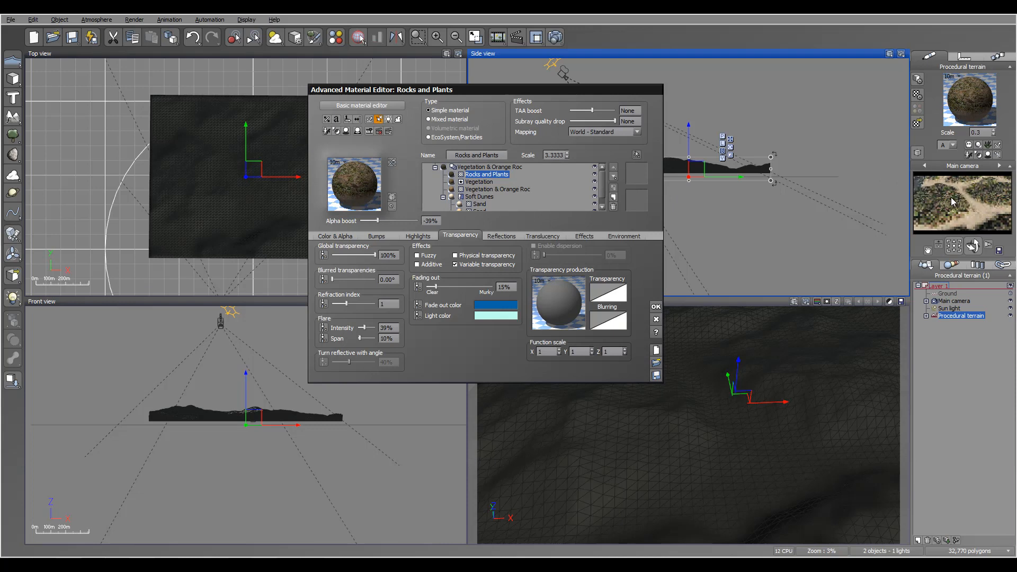
pyautogui.click(554, 36)
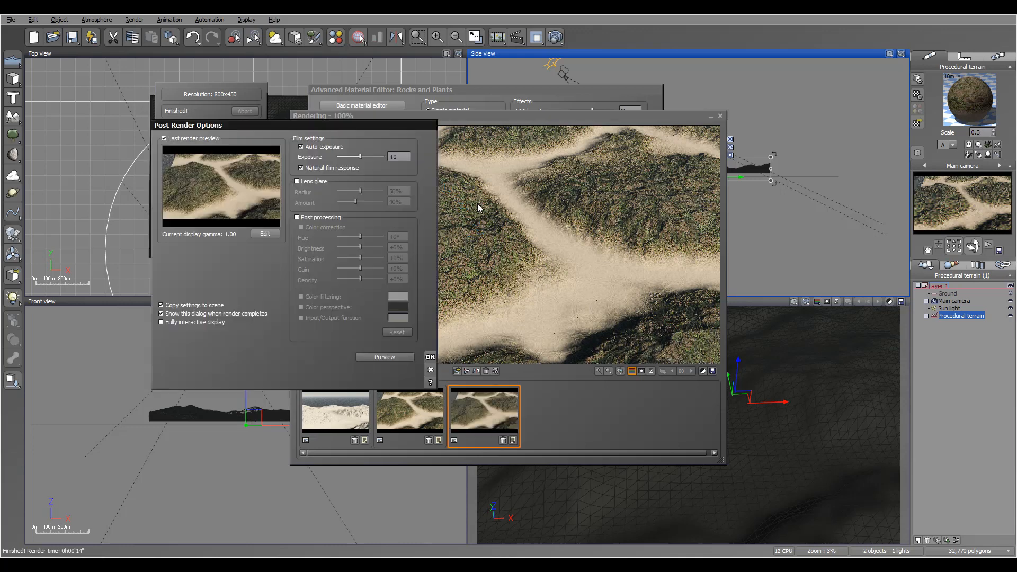
pyautogui.click(430, 357)
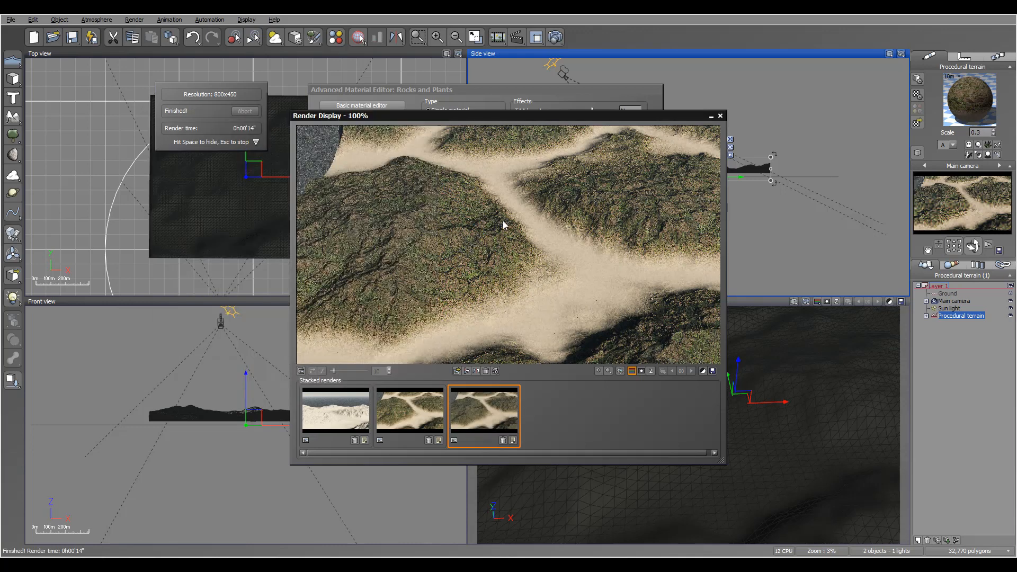
pyautogui.click(720, 116)
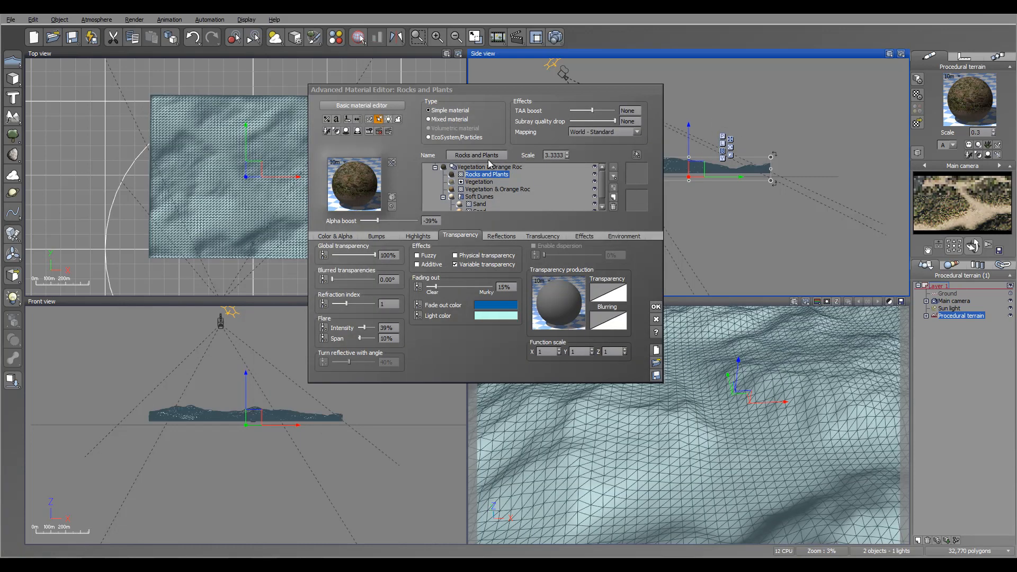
# - Check the settings of the Rocks and Plants, Vegetation and Vegetation & Orange Roc layers and accept the layered terrain material
pyautogui.click(560, 155)
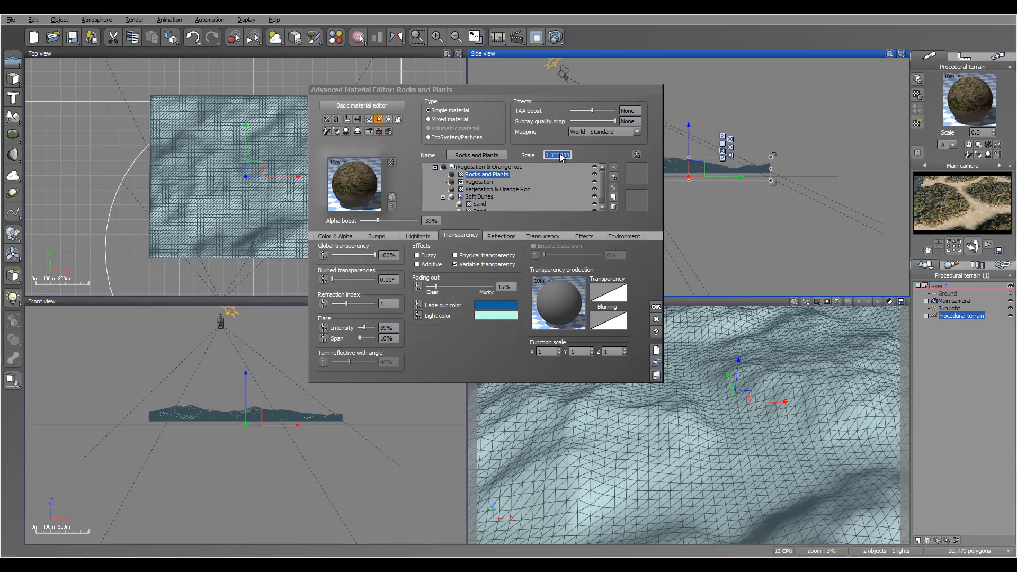
pyautogui.click(482, 182)
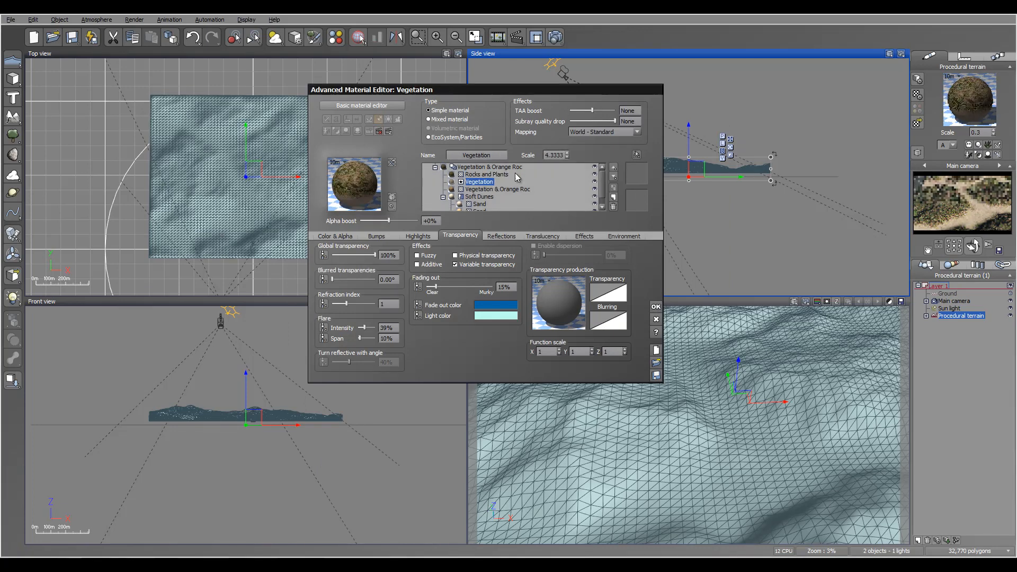
pyautogui.click(509, 190)
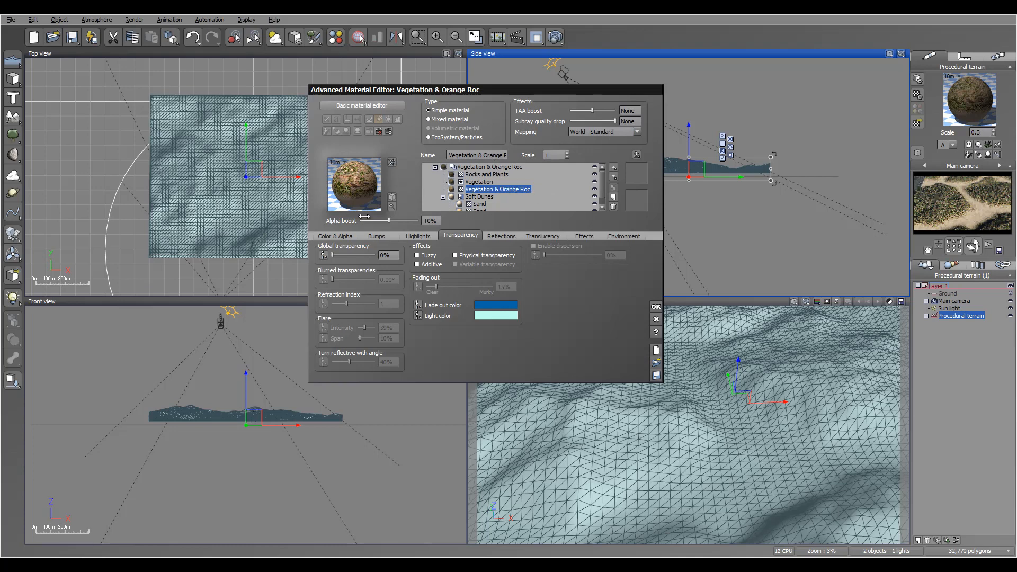
pyautogui.click(494, 167)
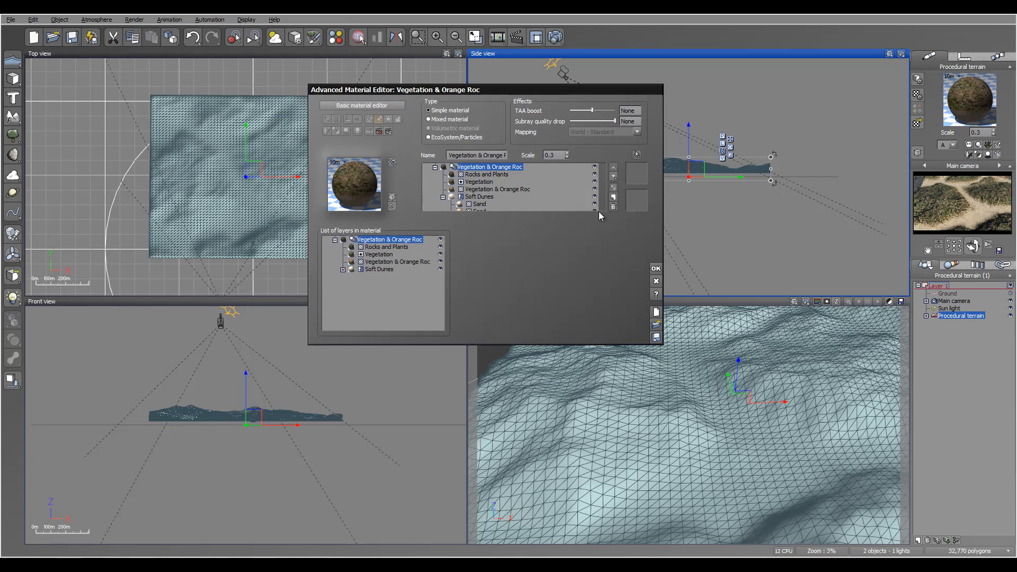
pyautogui.click(656, 268)
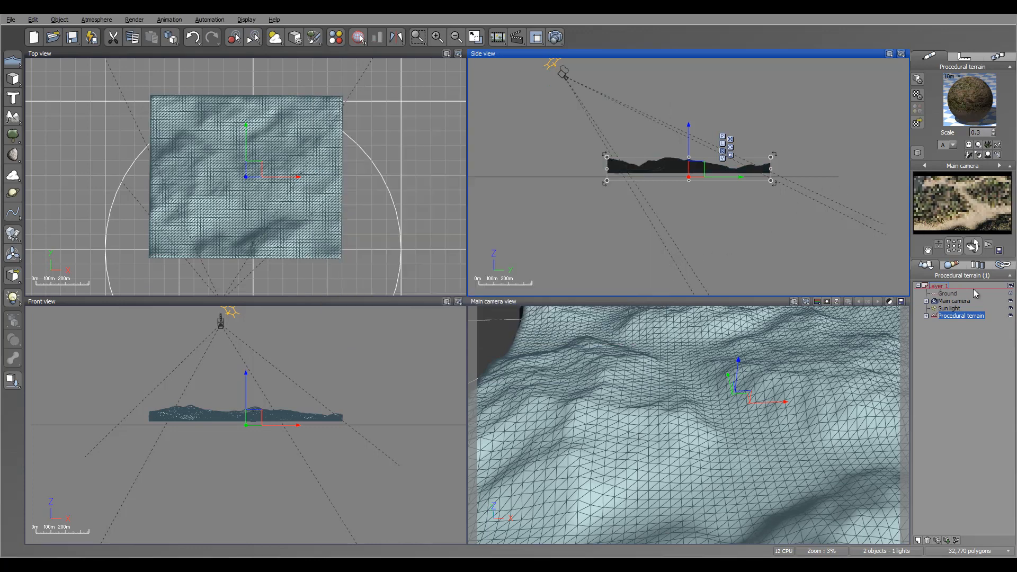
# - Lower the main camera to a height of about 225 m in front of the terrain and aim it toward the horizon
pyautogui.click(953, 300)
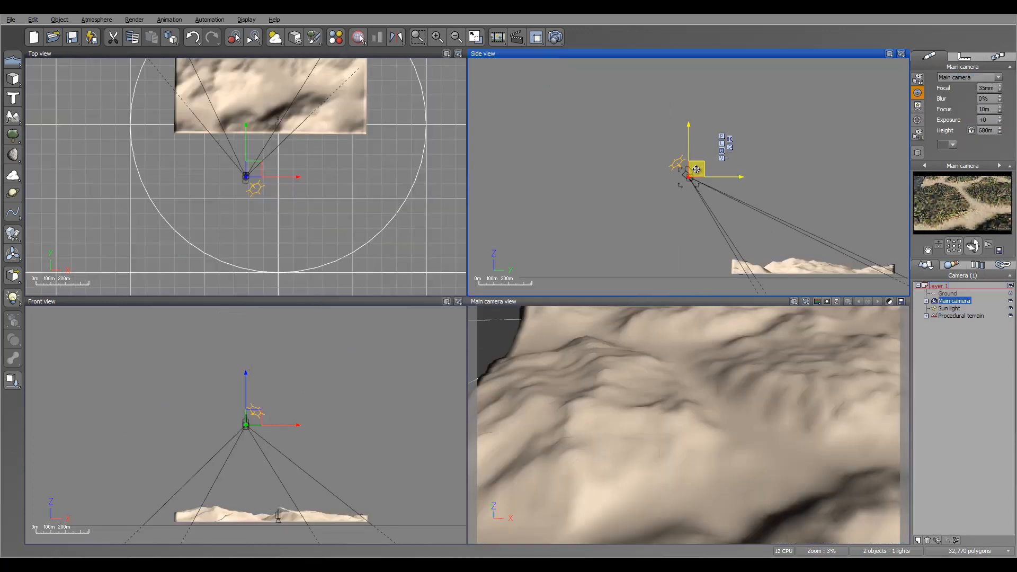
pyautogui.moveTo(693, 167); pyautogui.dragTo(704, 221)
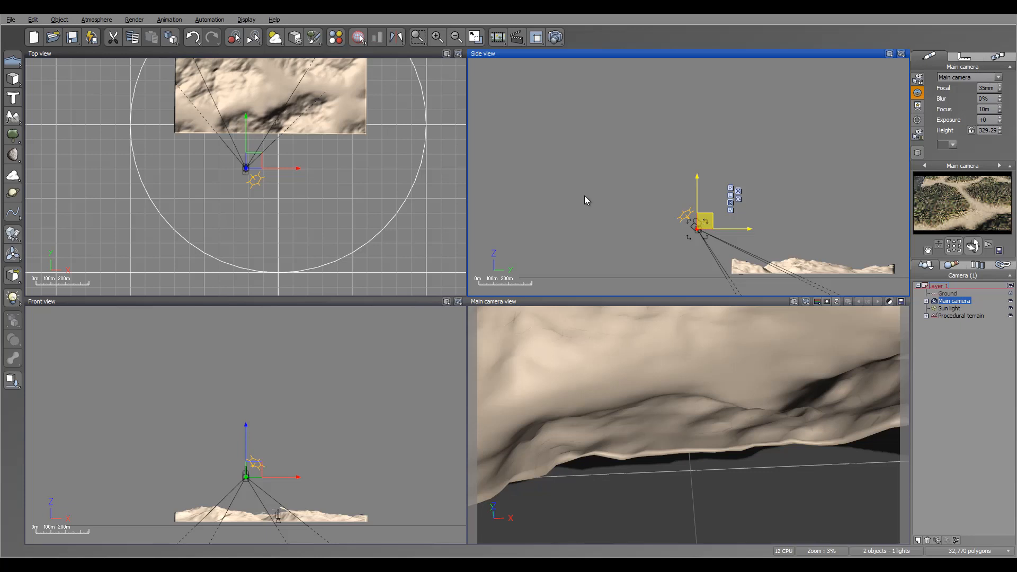
pyautogui.moveTo(256, 160); pyautogui.dragTo(236, 160)
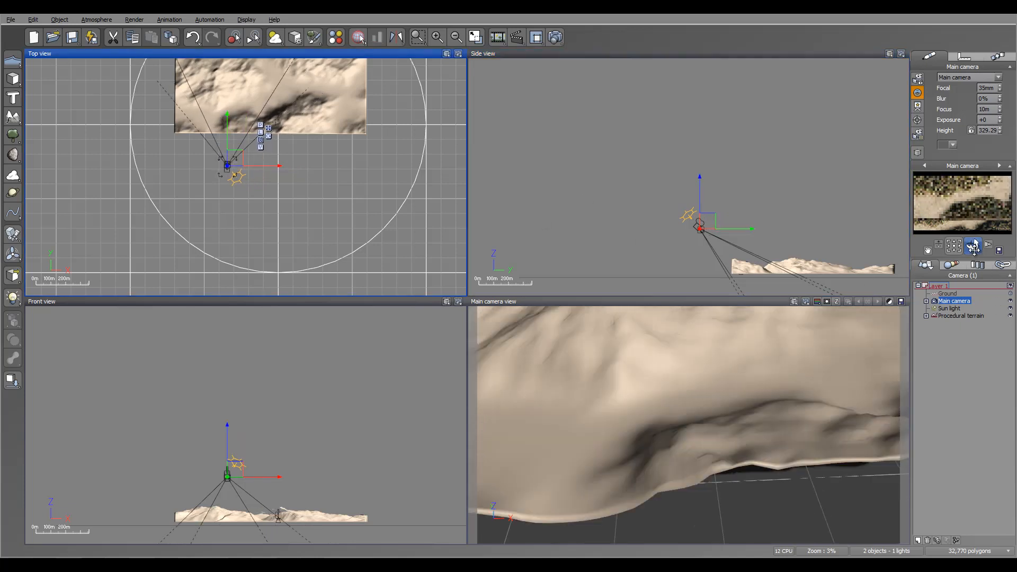
pyautogui.moveTo(973, 249); pyautogui.dragTo(973, 233)
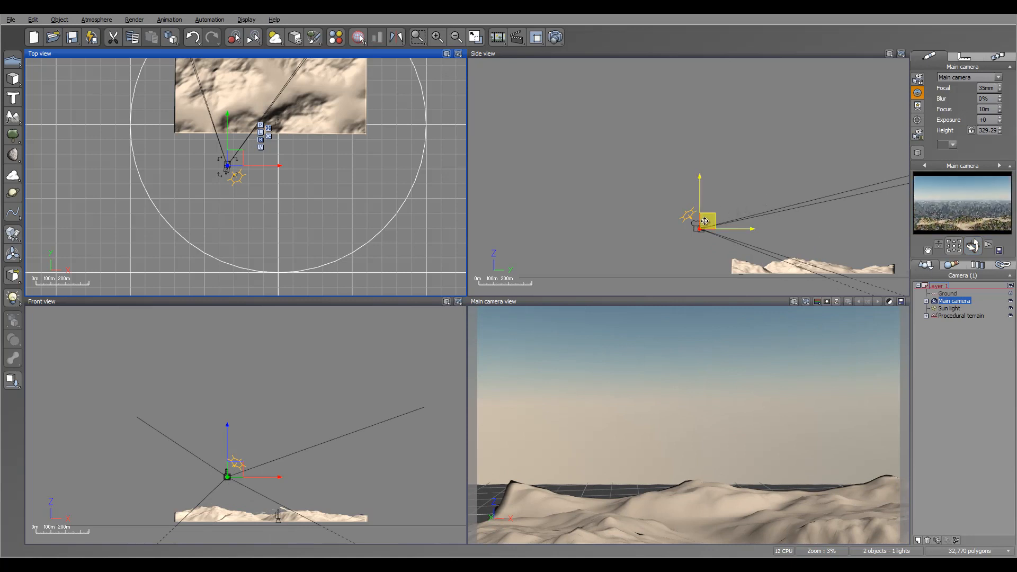
pyautogui.moveTo(705, 221); pyautogui.dragTo(682, 244)
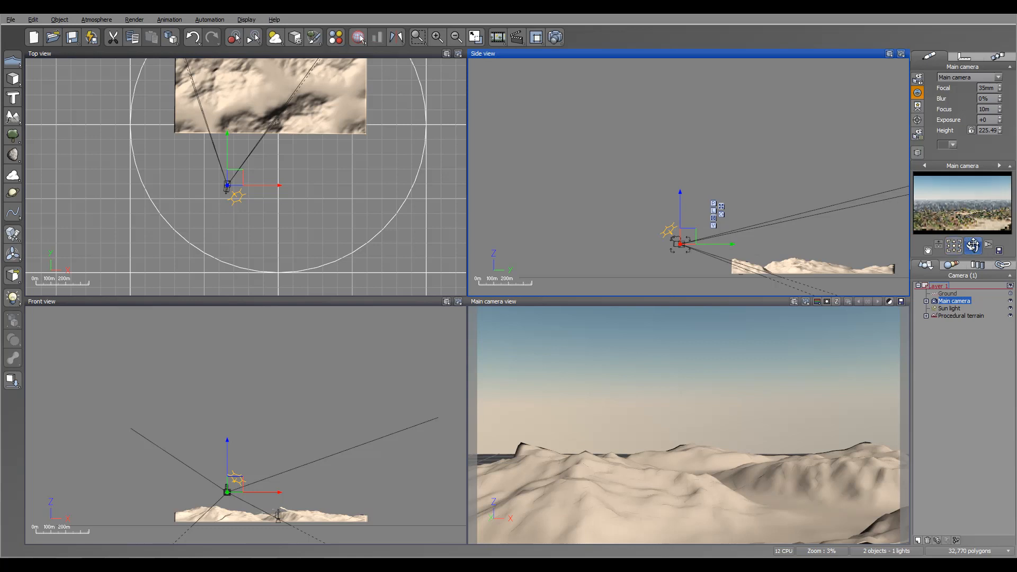
# - Tilt the main camera slightly down and nudge it closer to the terrain's front edge
pyautogui.moveTo(974, 244); pyautogui.dragTo(970, 254)
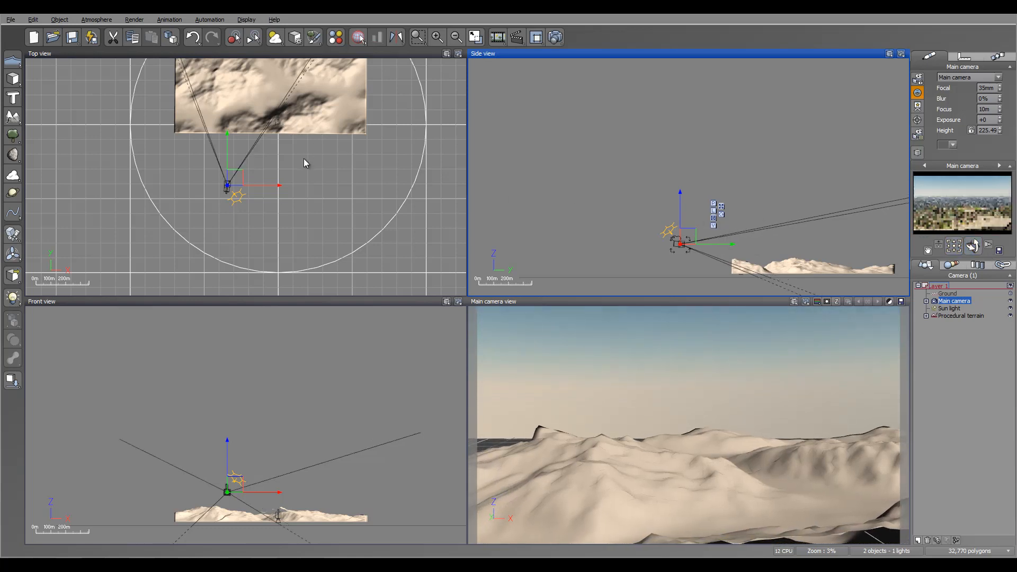
pyautogui.moveTo(312, 163); pyautogui.dragTo(374, 205, button='right')
pyautogui.moveTo(295, 219); pyautogui.dragTo(291, 210)
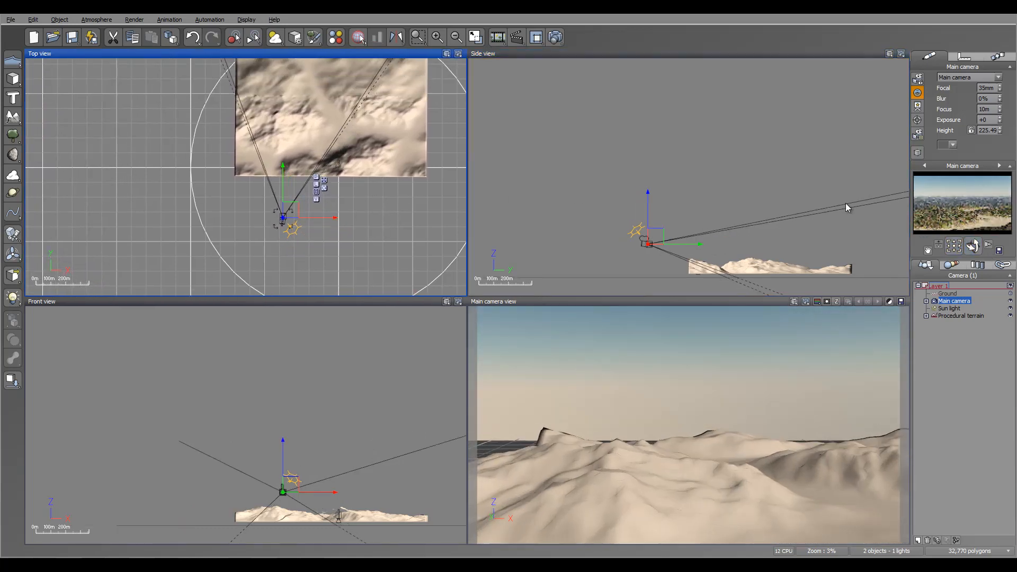
pyautogui.moveTo(972, 246); pyautogui.dragTo(971, 254)
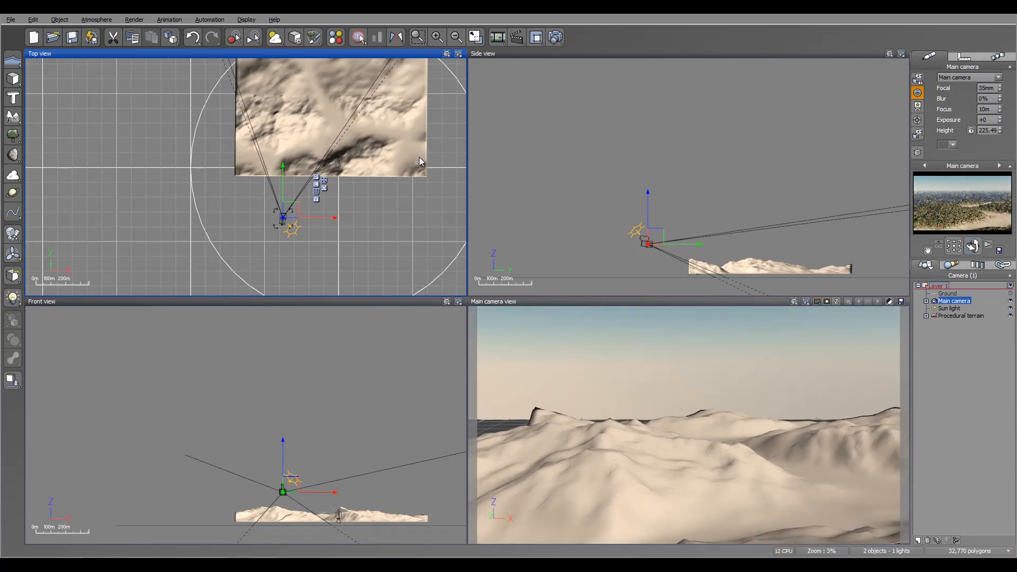
pyautogui.moveTo(287, 210); pyautogui.dragTo(291, 208)
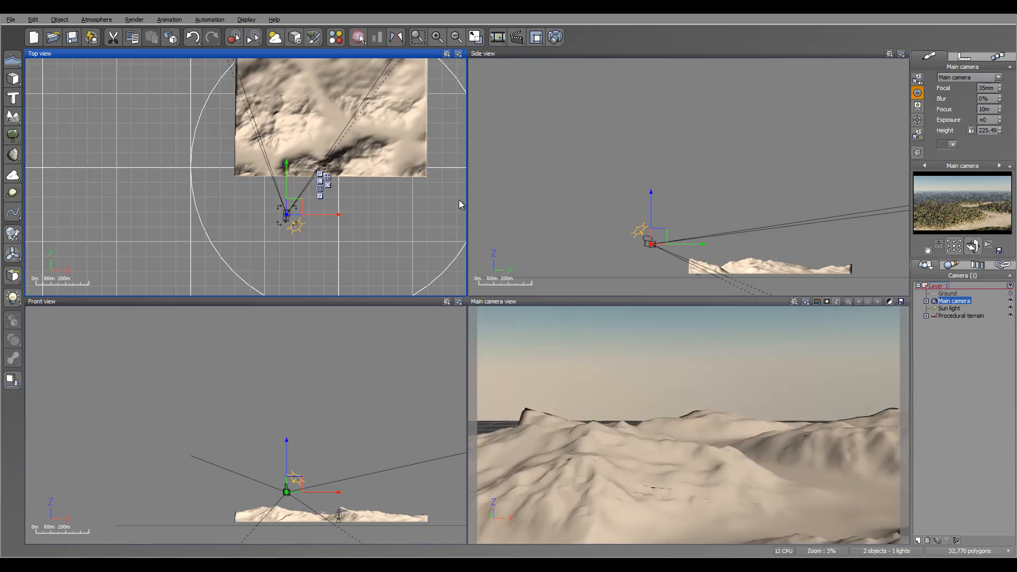
# - Raise the procedural terrain slightly, then move the main camera closer and turn it toward the valley between the hills
pyautogui.click(957, 316)
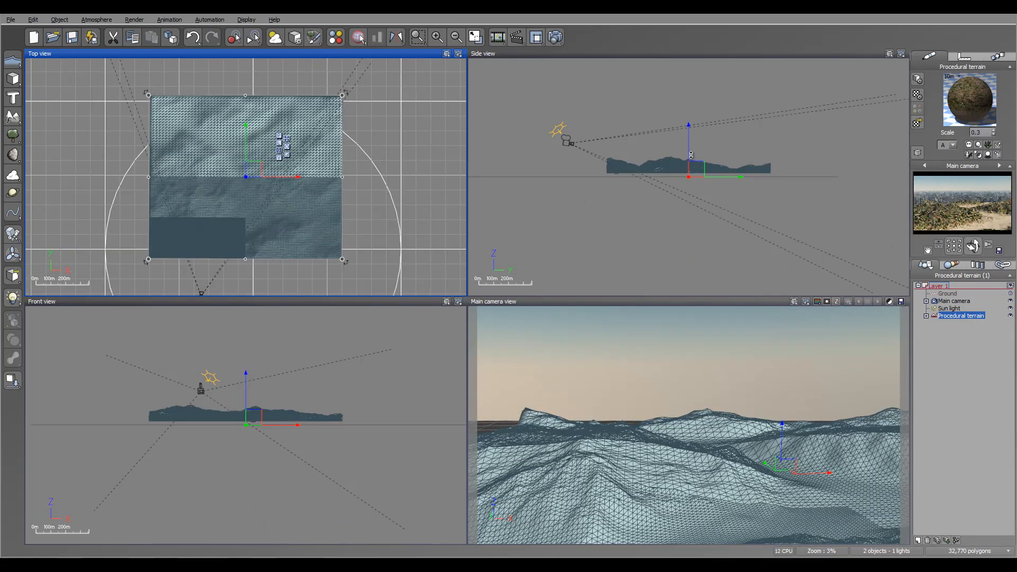
pyautogui.moveTo(688, 143); pyautogui.dragTo(687, 138)
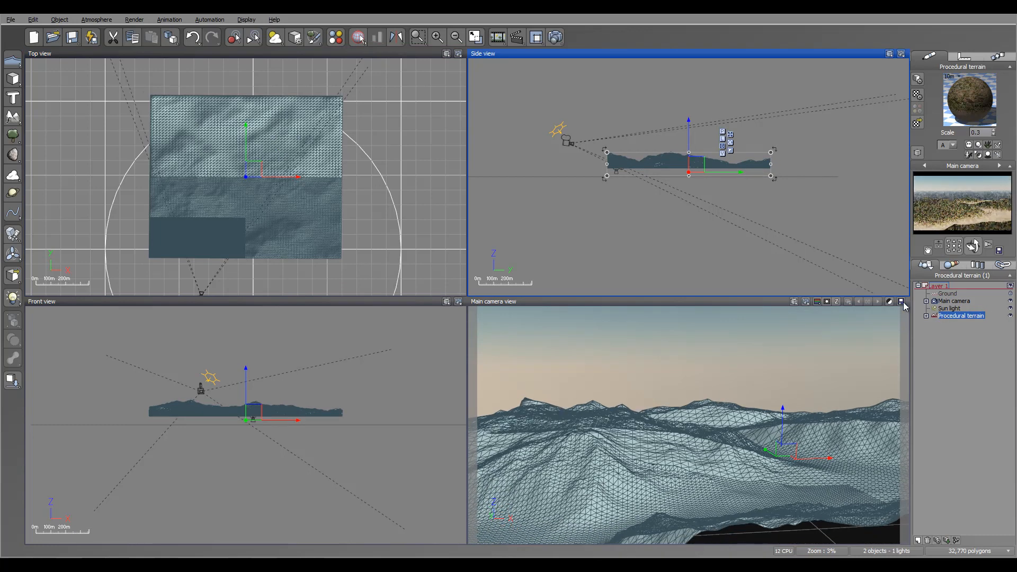
pyautogui.click(964, 302)
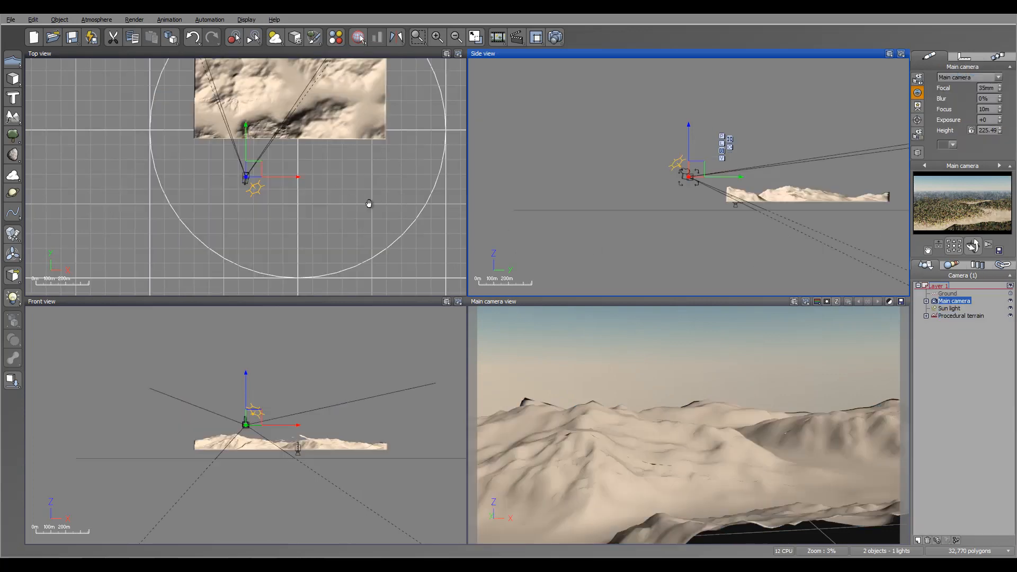
pyautogui.moveTo(264, 177); pyautogui.dragTo(332, 214, button='right')
pyautogui.moveTo(326, 207); pyautogui.dragTo(315, 198)
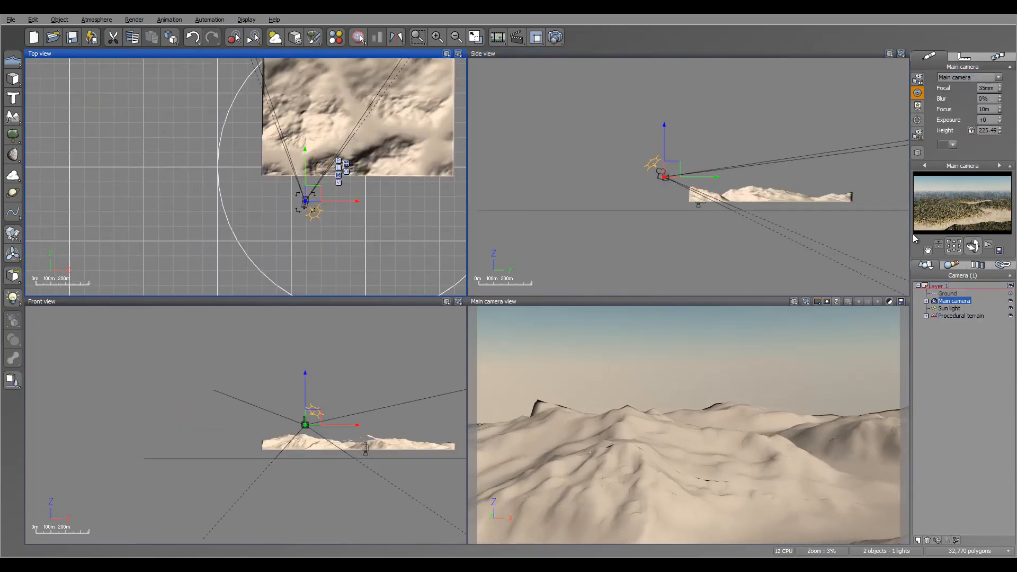
pyautogui.moveTo(972, 246); pyautogui.dragTo(487, 395)
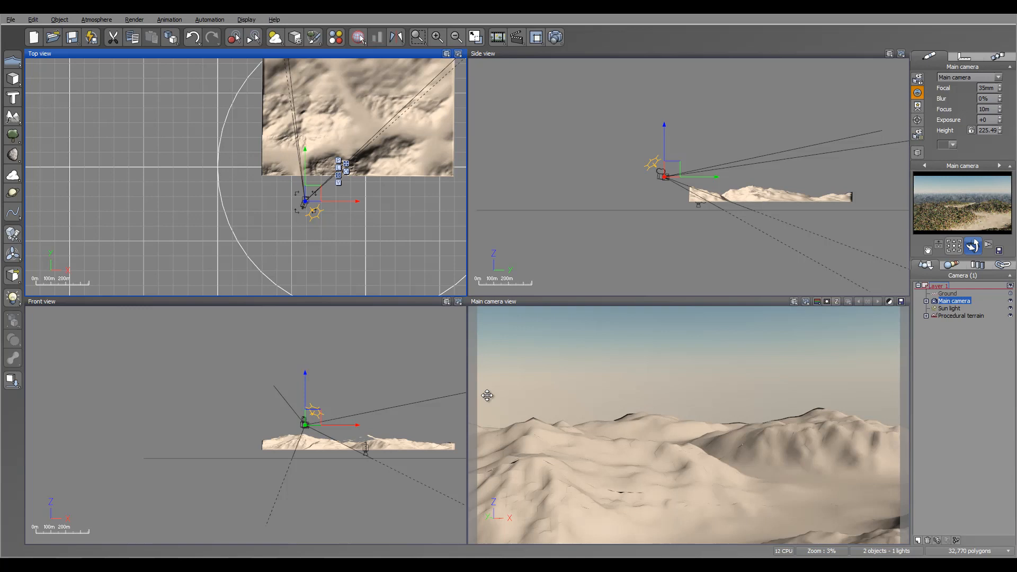
# - Render the scene from the main camera, accept the post render options and close the render display
pyautogui.click(555, 37)
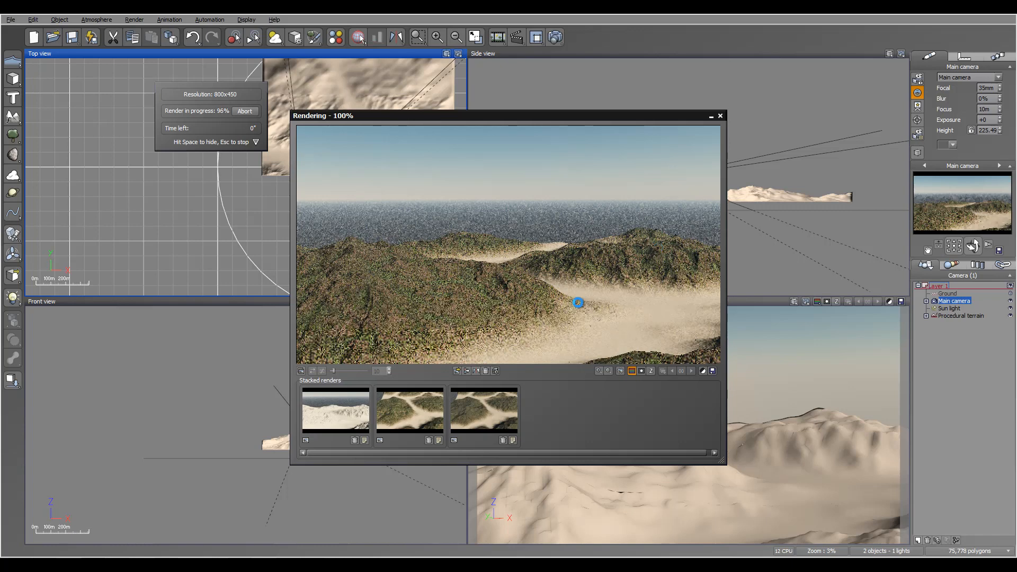
pyautogui.click(430, 357)
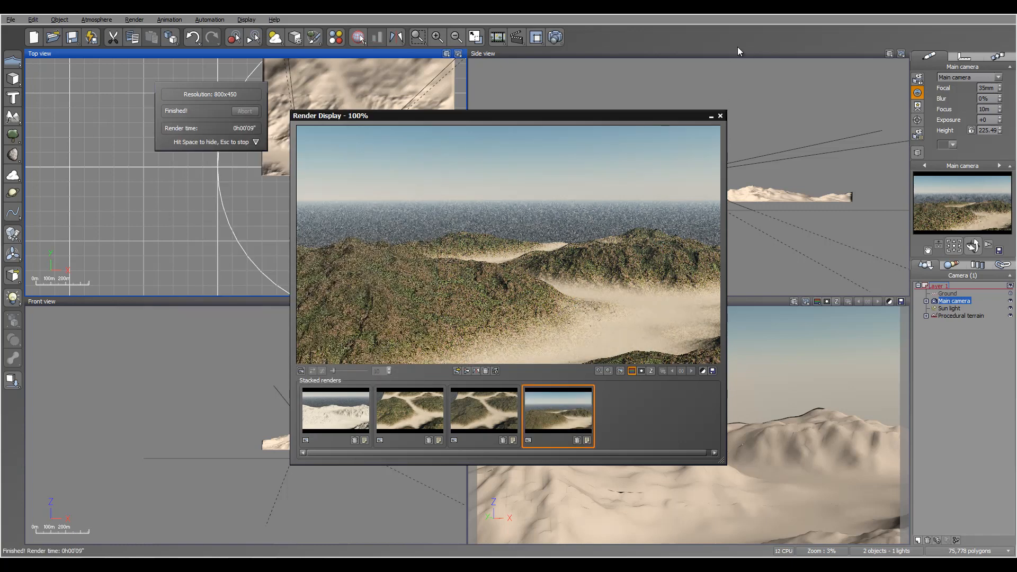
pyautogui.click(720, 116)
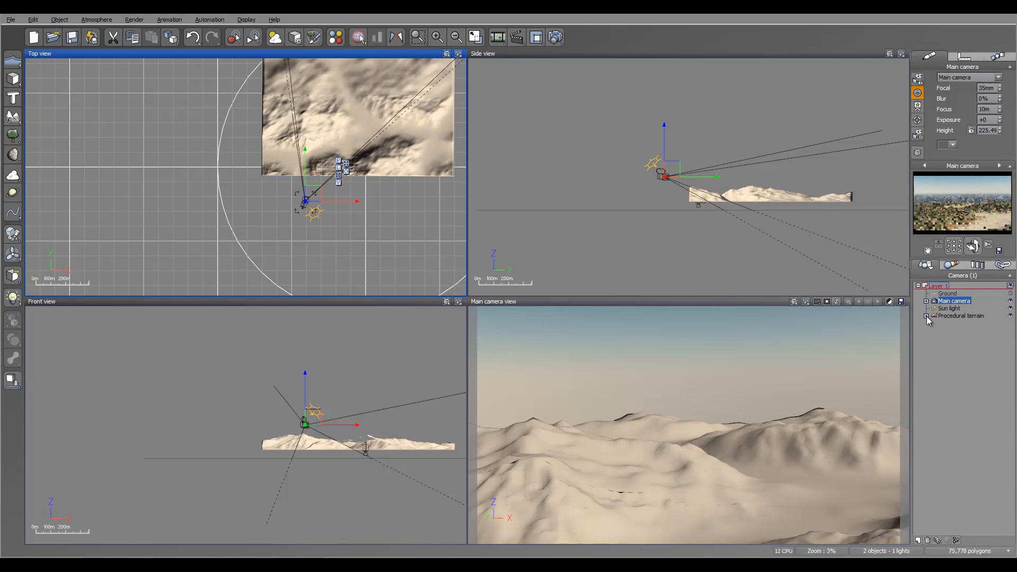
# - Open the Procedural terrain's material and turn the Rocks and Plants layer into an EcoSystem material
pyautogui.click(964, 316)
pyautogui.doubleClick(963, 93)
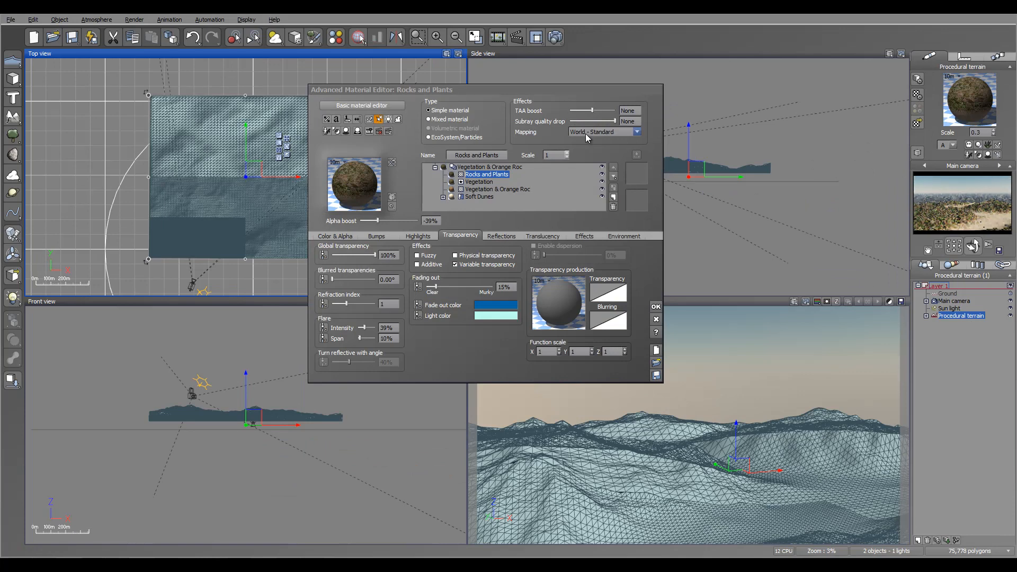
pyautogui.click(429, 137)
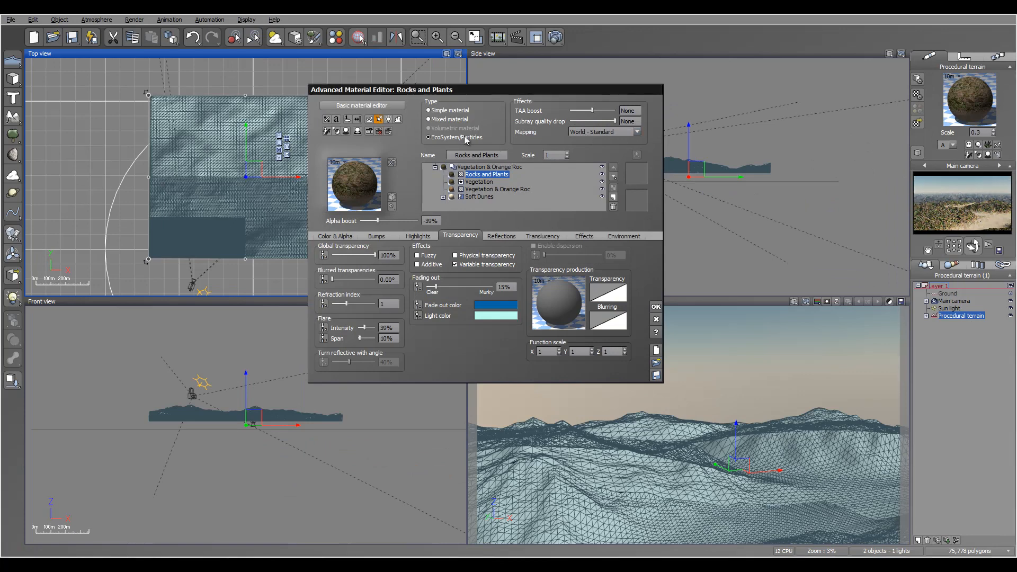
pyautogui.click(337, 235)
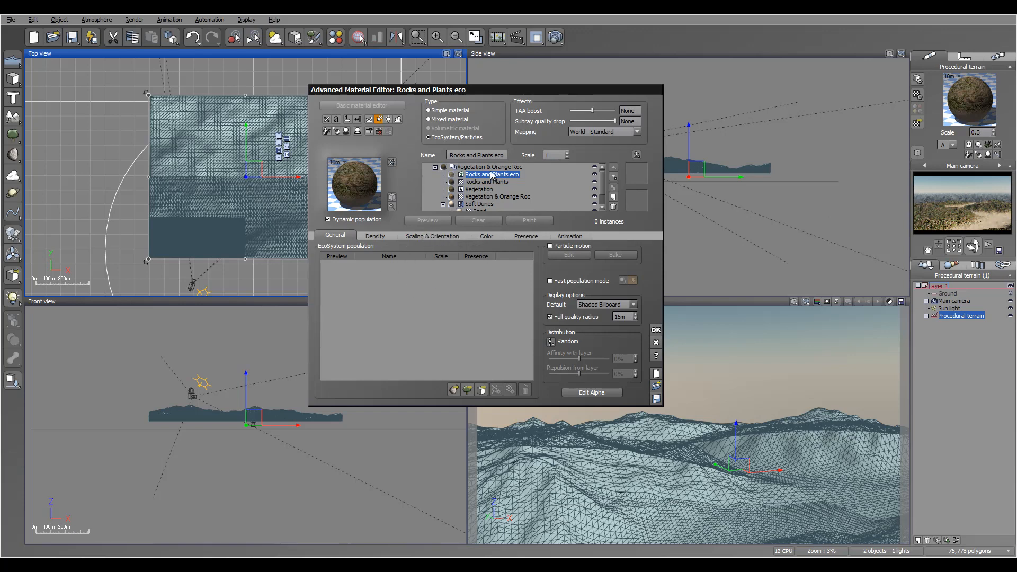
# - Add Tall Pine Tree and Scots Pine from the Trees collection to the Rocks and Plants eco population
pyautogui.click(466, 389)
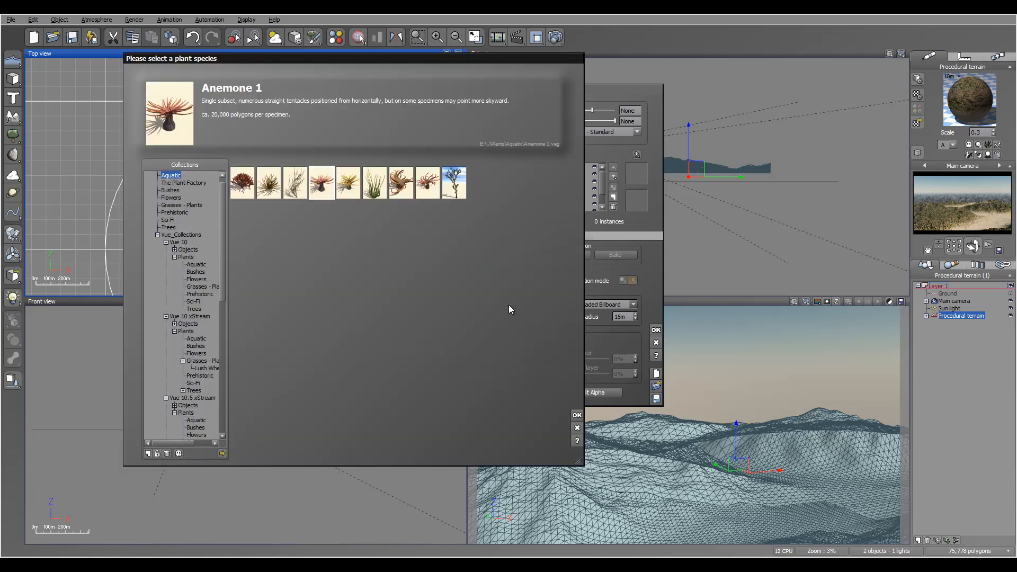
pyautogui.moveTo(406, 56); pyautogui.dragTo(810, 42)
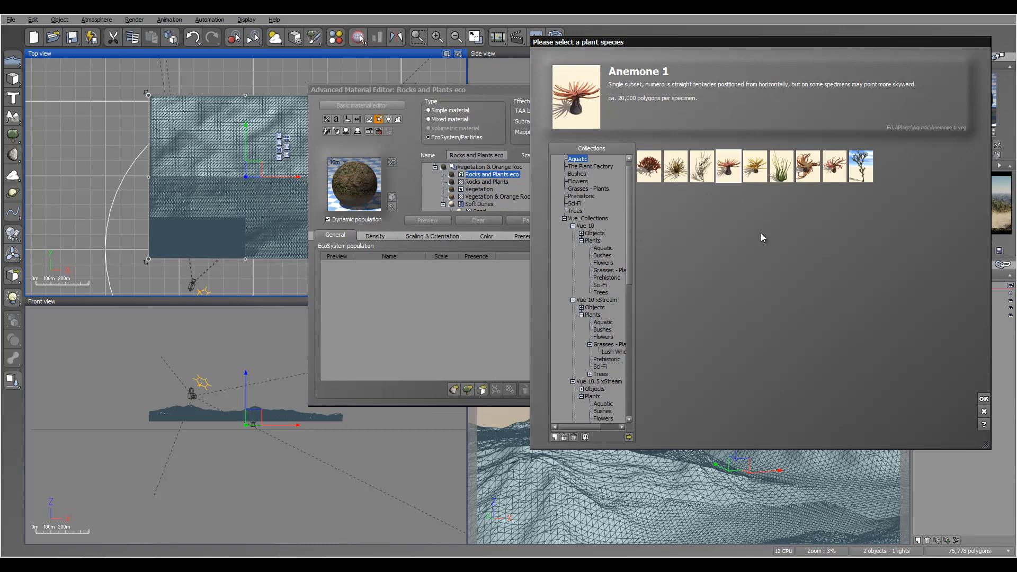
pyautogui.click(575, 211)
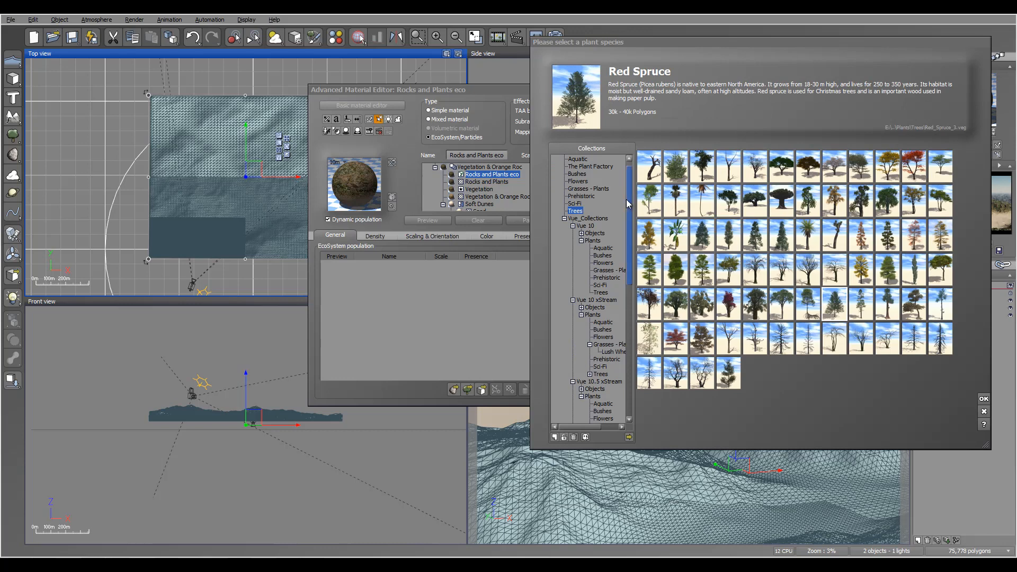
pyautogui.click(934, 310)
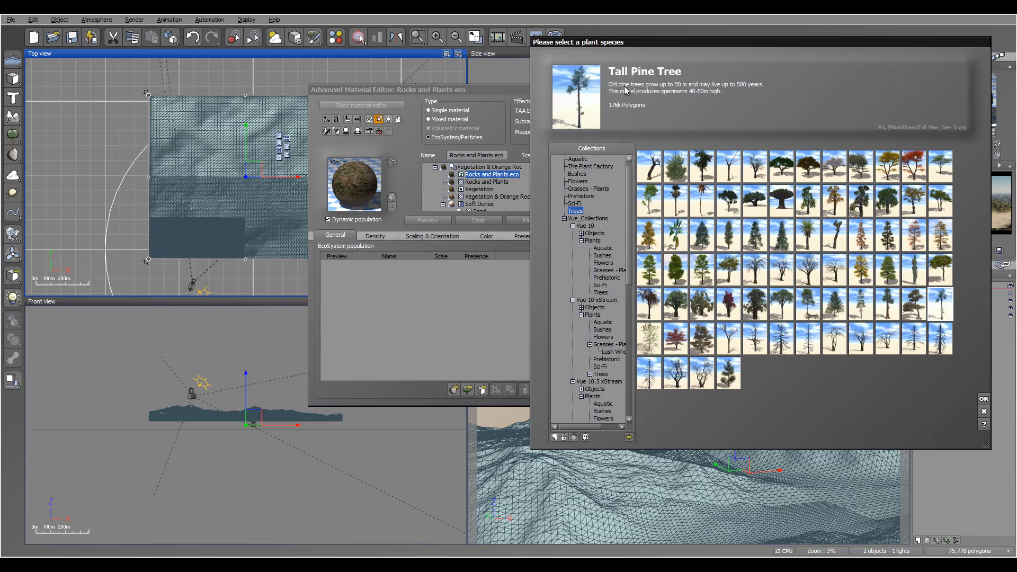
pyautogui.moveTo(945, 296); pyautogui.dragTo(589, 326)
pyautogui.moveTo(437, 304); pyautogui.dragTo(437, 303)
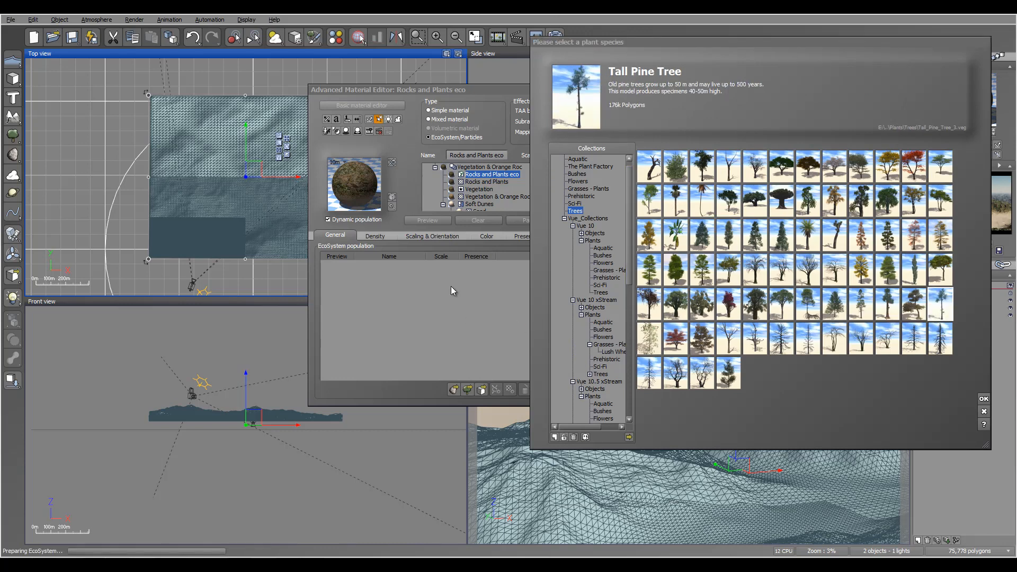
pyautogui.click(860, 303)
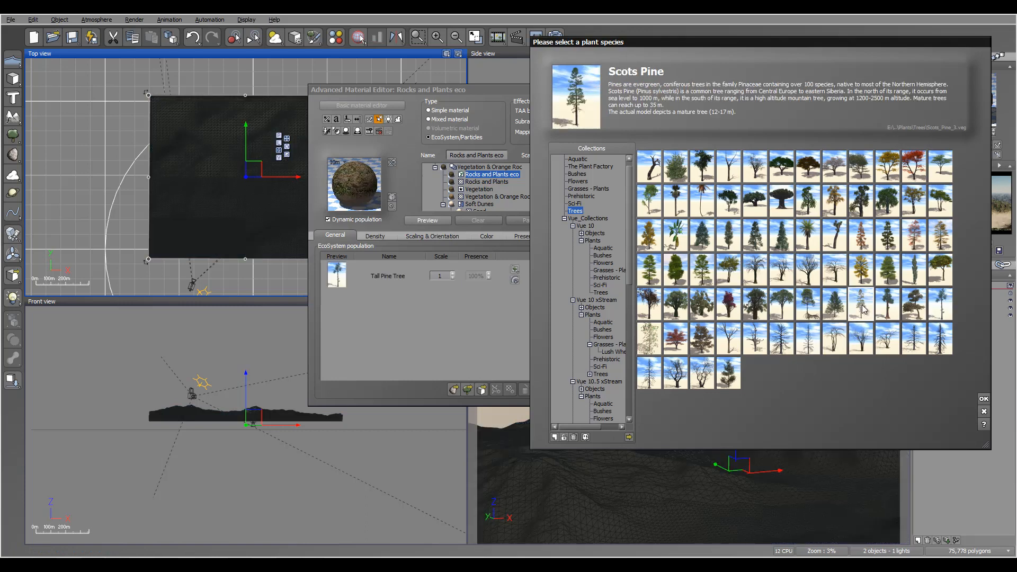
pyautogui.moveTo(863, 310); pyautogui.dragTo(384, 306)
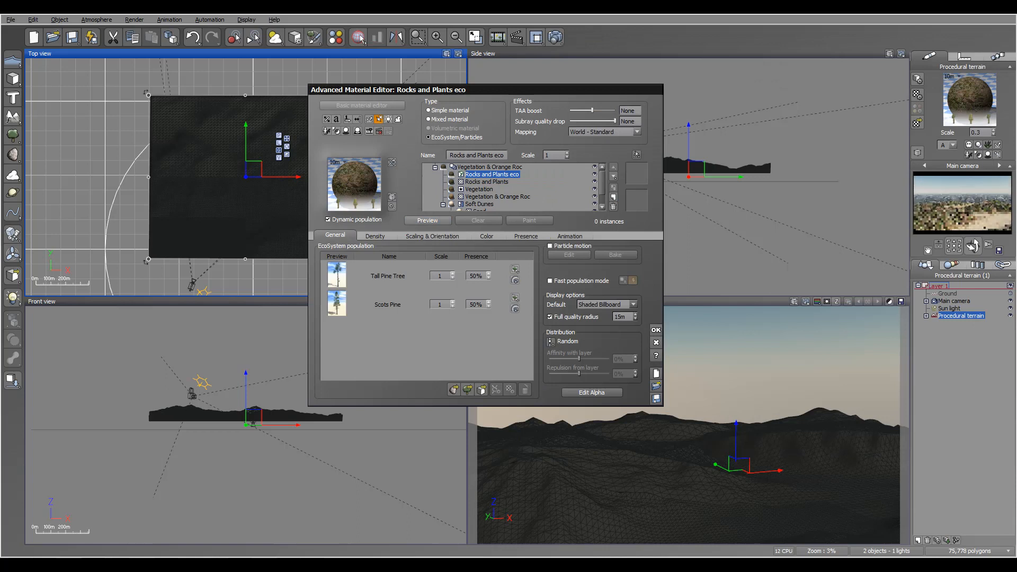
# - Check the Rocks and Plants eco presence settings, highlight the layer in orange and refresh the camera preview to inspect its coverage
pyautogui.click(526, 237)
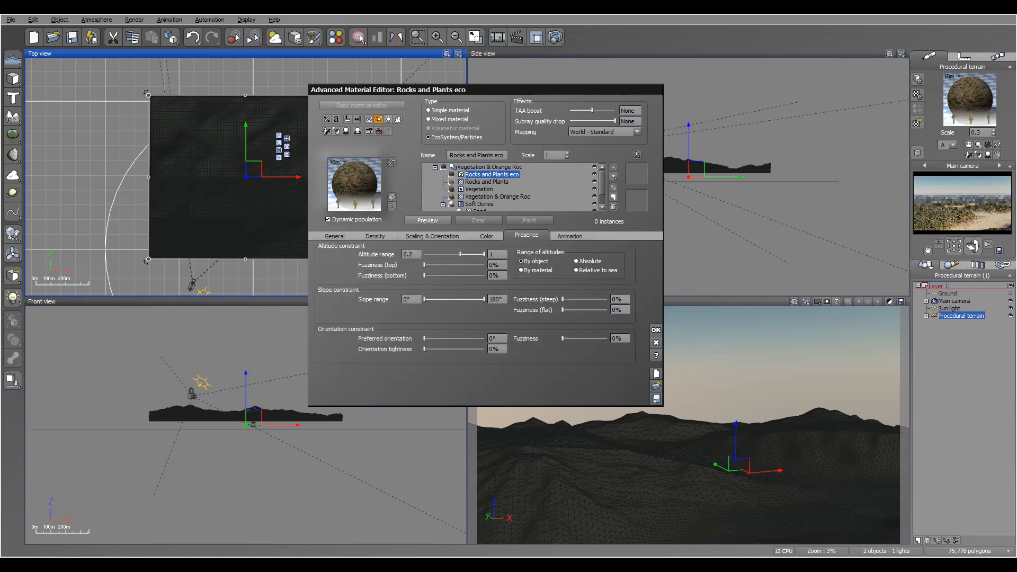
pyautogui.click(594, 174)
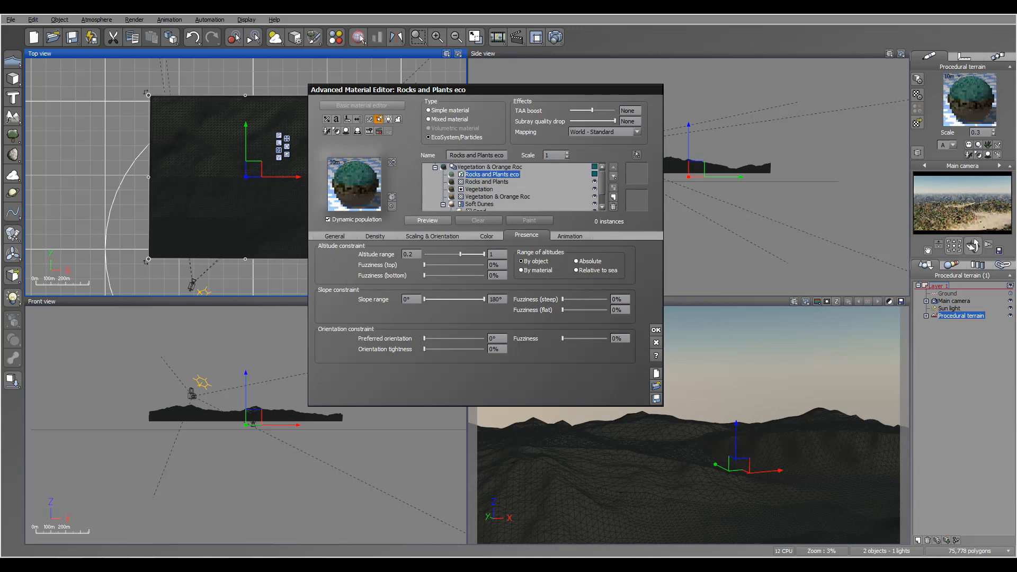
pyautogui.click(594, 174)
pyautogui.click(556, 116)
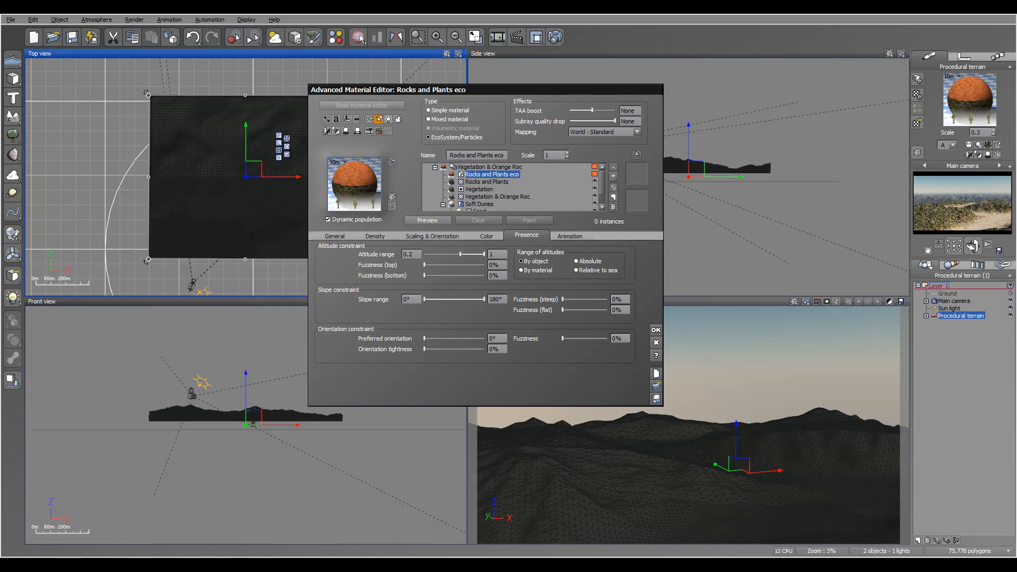
pyautogui.click(984, 216)
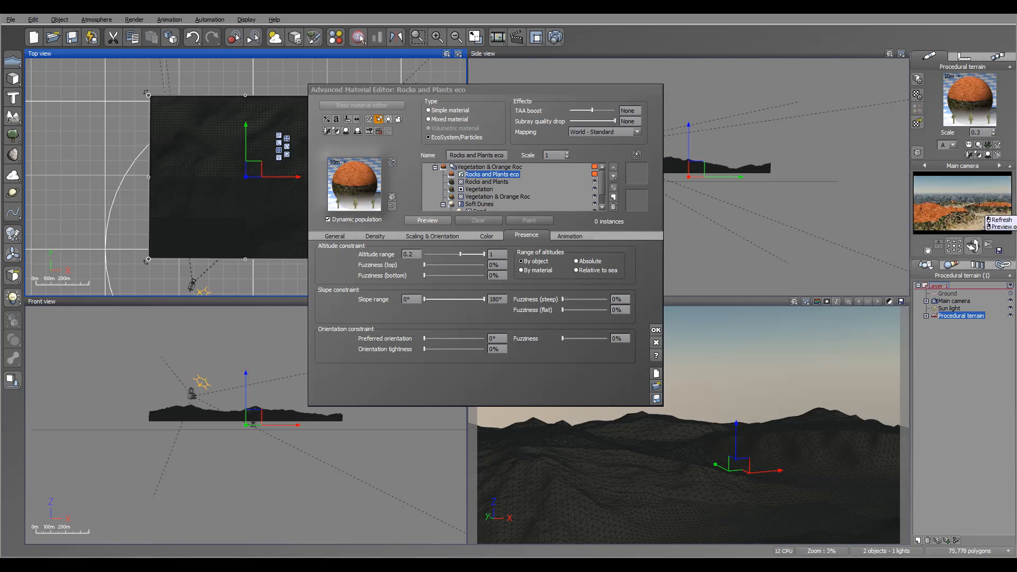
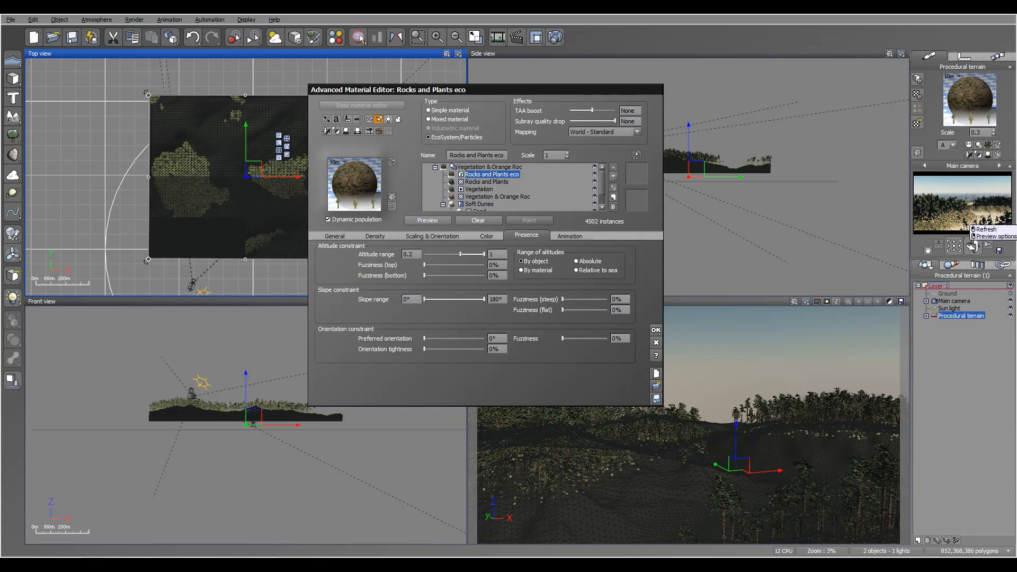
# - Set the overall density of Rocks and Plants eco to 42% and select the Rocks and Plants layer
pyautogui.click(374, 236)
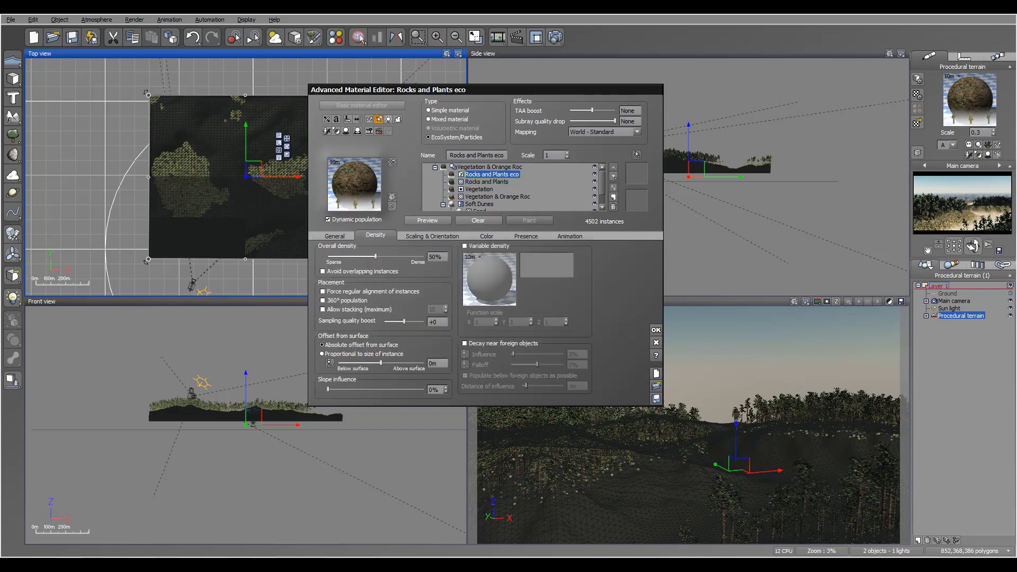
pyautogui.moveTo(371, 256); pyautogui.dragTo(367, 256)
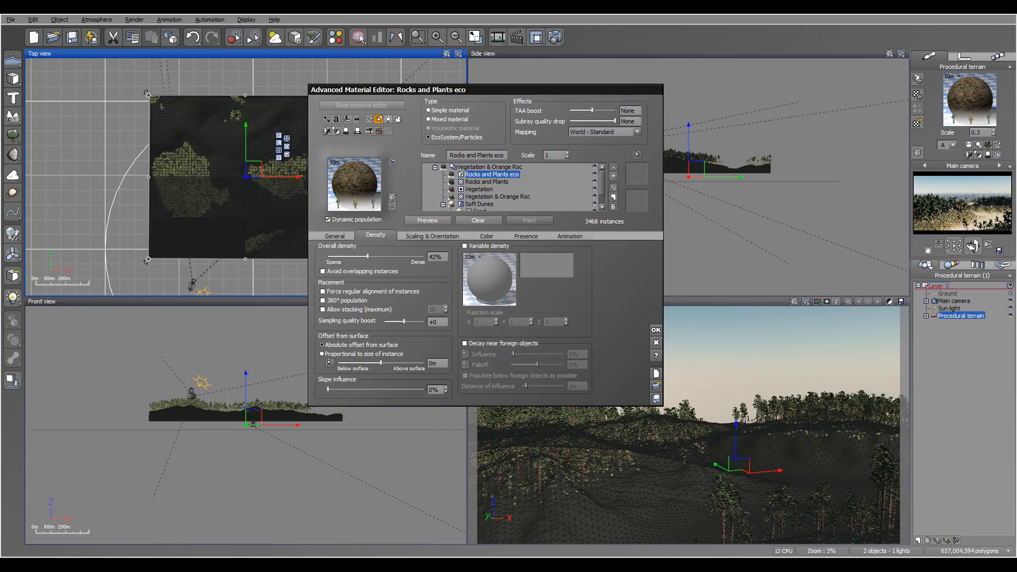
pyautogui.click(452, 182)
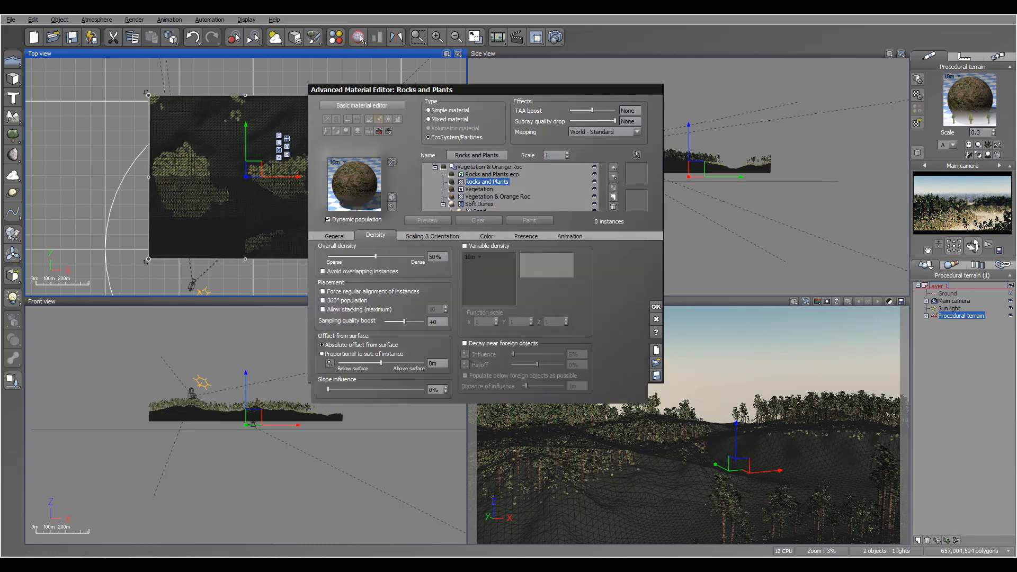
# - Create a second Rocks and Plants eco layer and add Red Spruce and Blue Spruce to its population
pyautogui.click(335, 236)
pyautogui.click(468, 390)
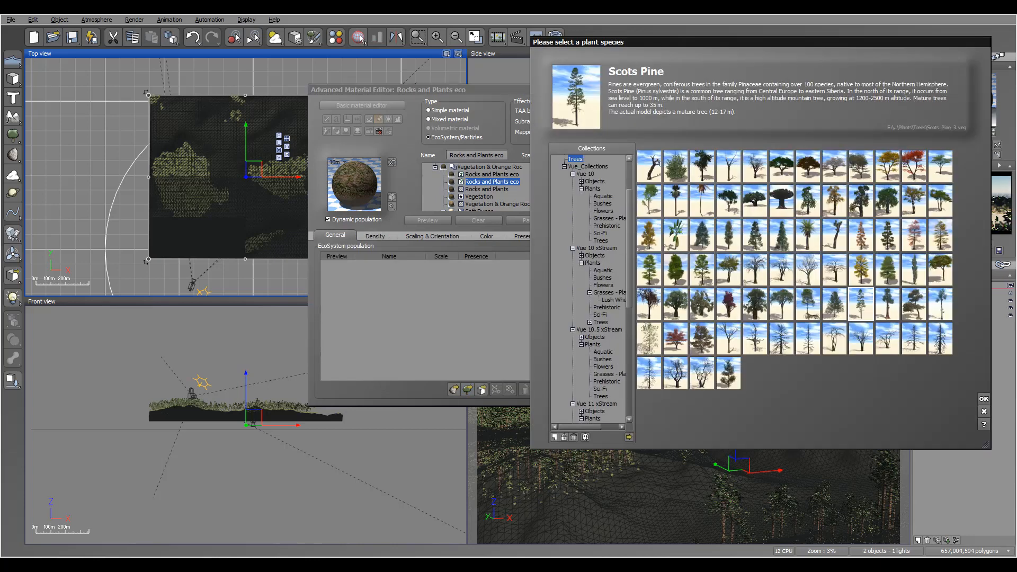
pyautogui.click(834, 303)
pyautogui.doubleClick(834, 303)
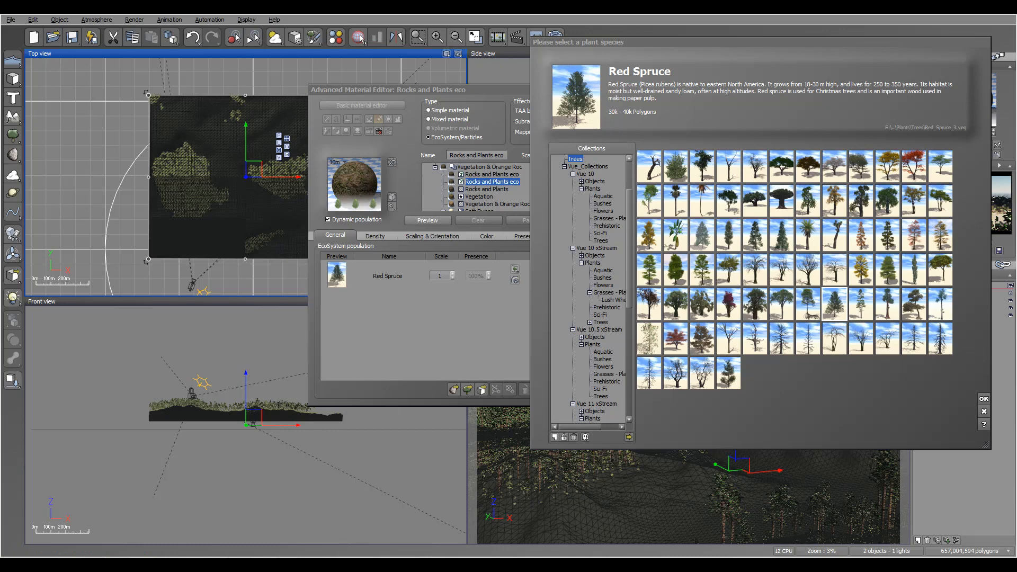
pyautogui.click(702, 235)
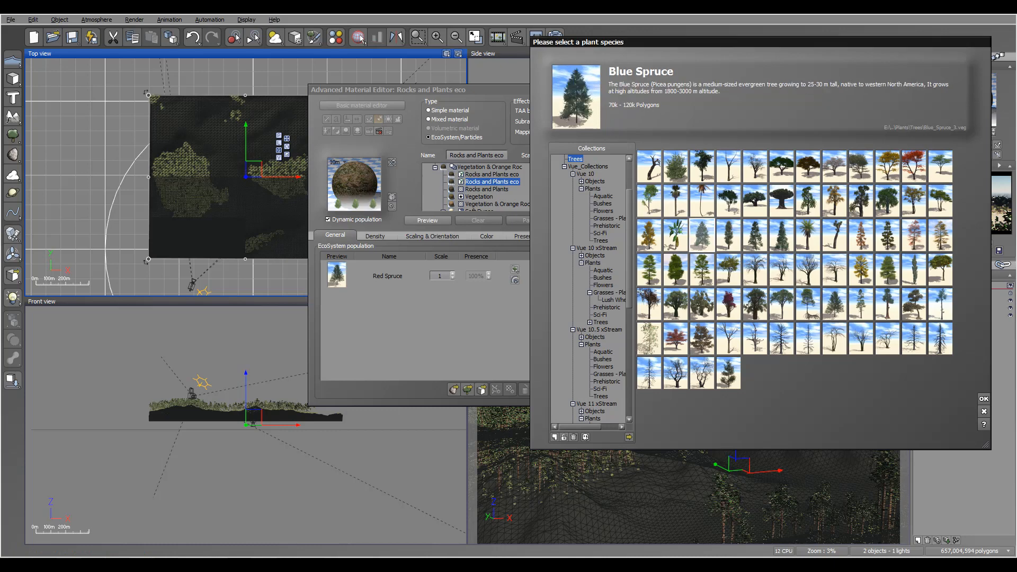
pyautogui.doubleClick(702, 235)
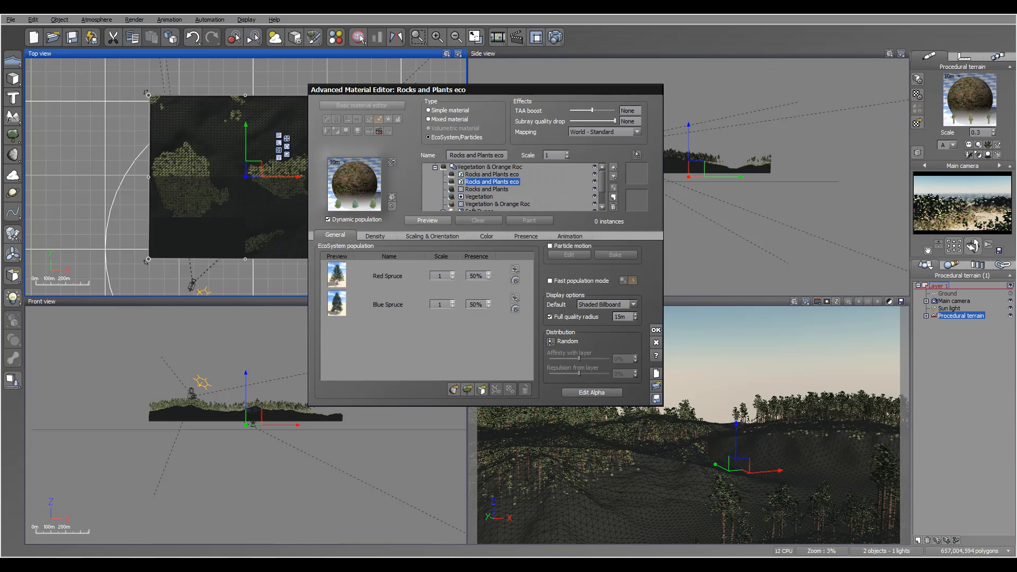
# - Open the presence settings of the second Rocks and Plants eco layer and highlight the layer in orange
pyautogui.click(526, 236)
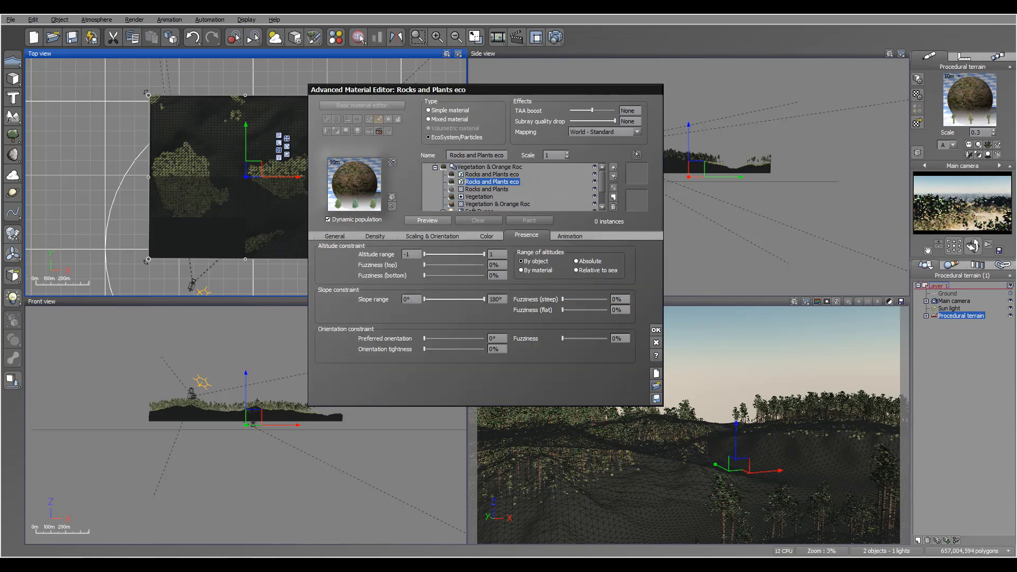
pyautogui.click(594, 182)
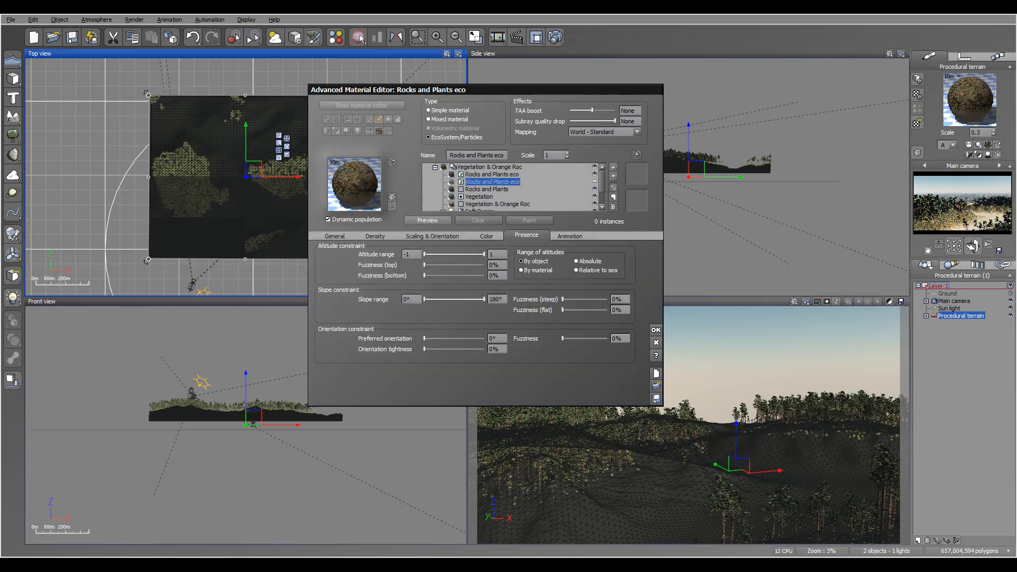
pyautogui.click(594, 182)
pyautogui.rightClick(594, 181)
pyautogui.click(556, 127)
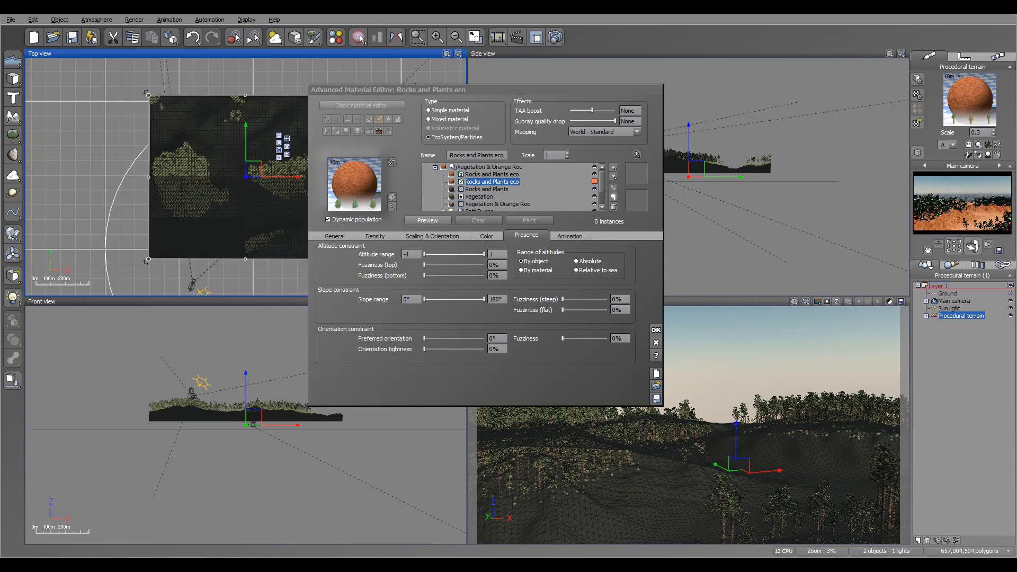
# - Limit the spruce layer's altitude range to -0.22 to 0.12, checking the highlighted coverage in the camera preview
pyautogui.moveTo(424, 254); pyautogui.dragTo(475, 254)
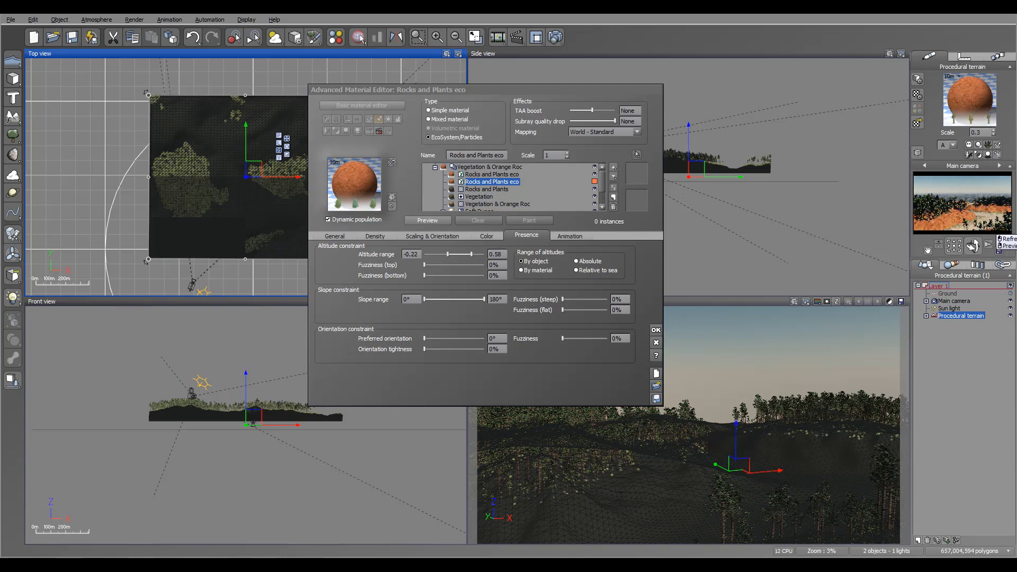
pyautogui.moveTo(471, 254); pyautogui.dragTo(465, 254)
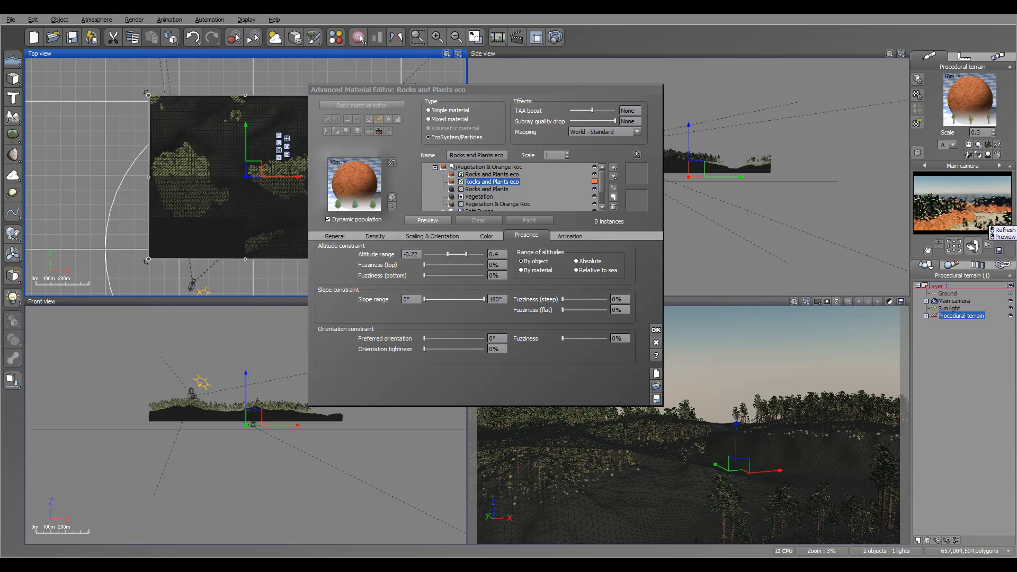
pyautogui.moveTo(466, 254); pyautogui.dragTo(465, 254)
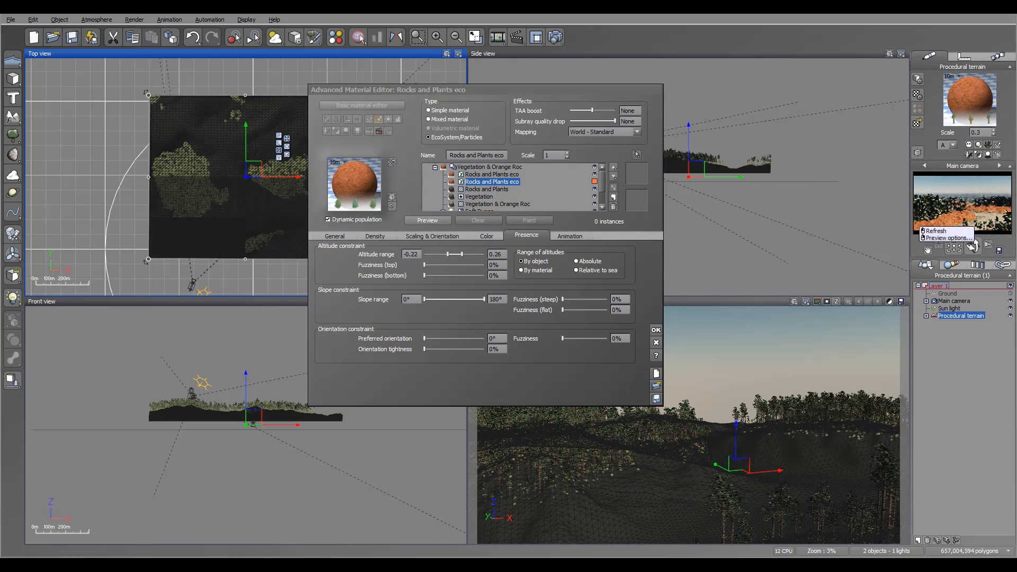
pyautogui.moveTo(462, 254); pyautogui.dragTo(459, 254)
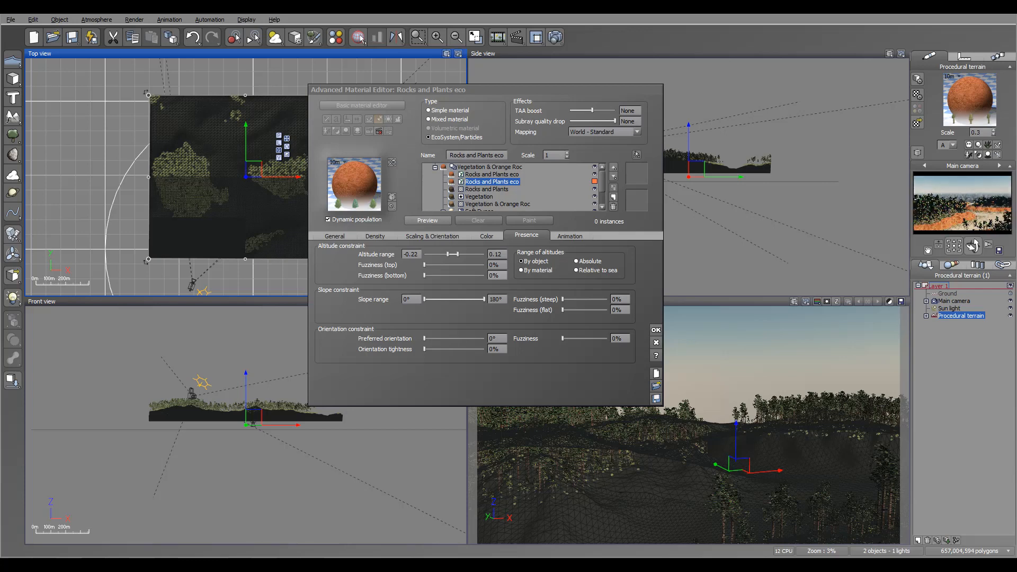
# - Set the spruce layer's altitude fuzziness to 18% top and 15% bottom, and preview its population
pyautogui.moveTo(424, 264); pyautogui.dragTo(432, 265)
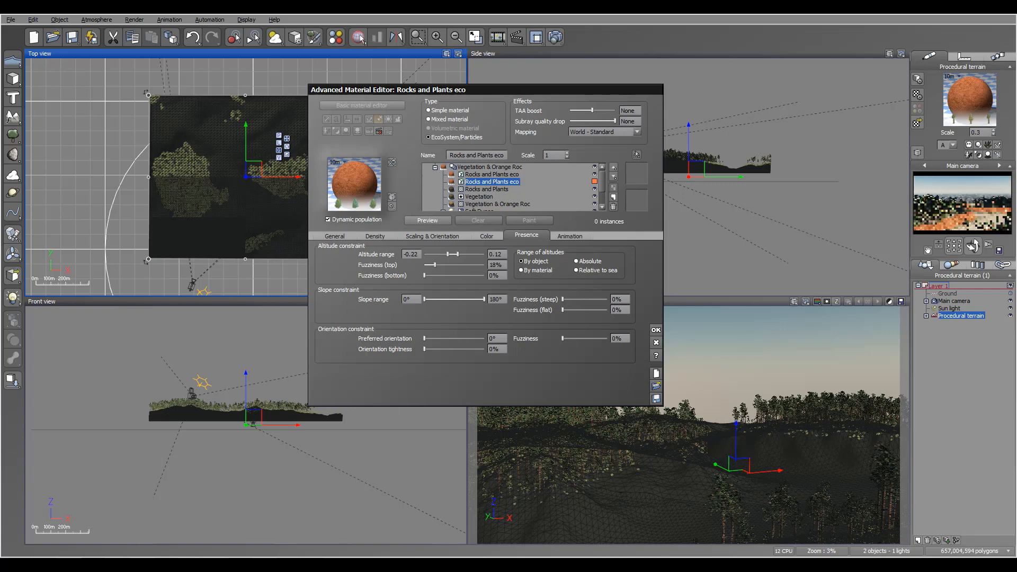
pyautogui.moveTo(424, 275); pyautogui.dragTo(433, 275)
pyautogui.click(427, 220)
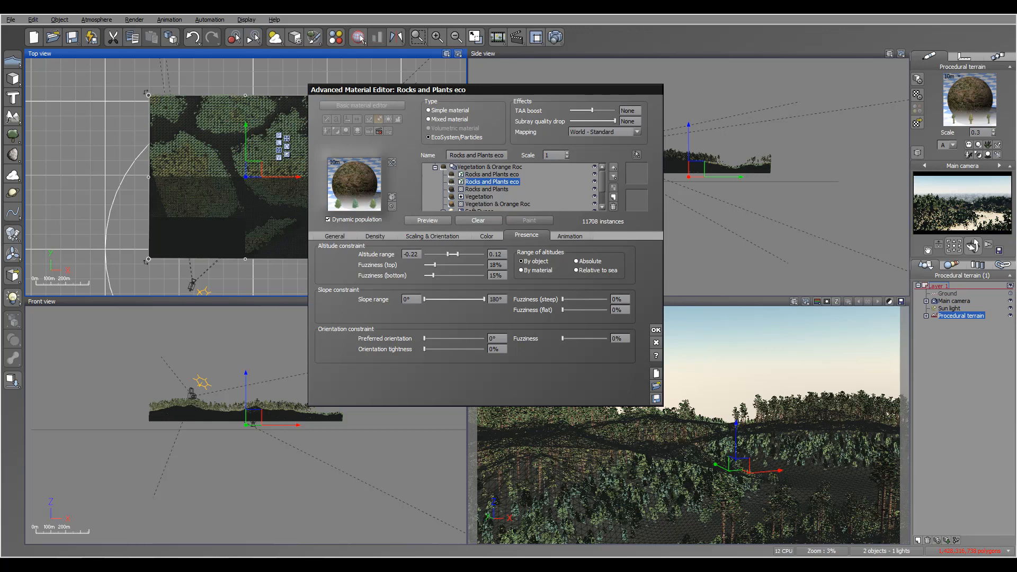
# - Refine the spruce layer's altitude range to -0.19 to 0.27 with 12% bottom fuzziness, repopulate it and accept the material
pyautogui.moveTo(433, 275); pyautogui.dragTo(431, 275)
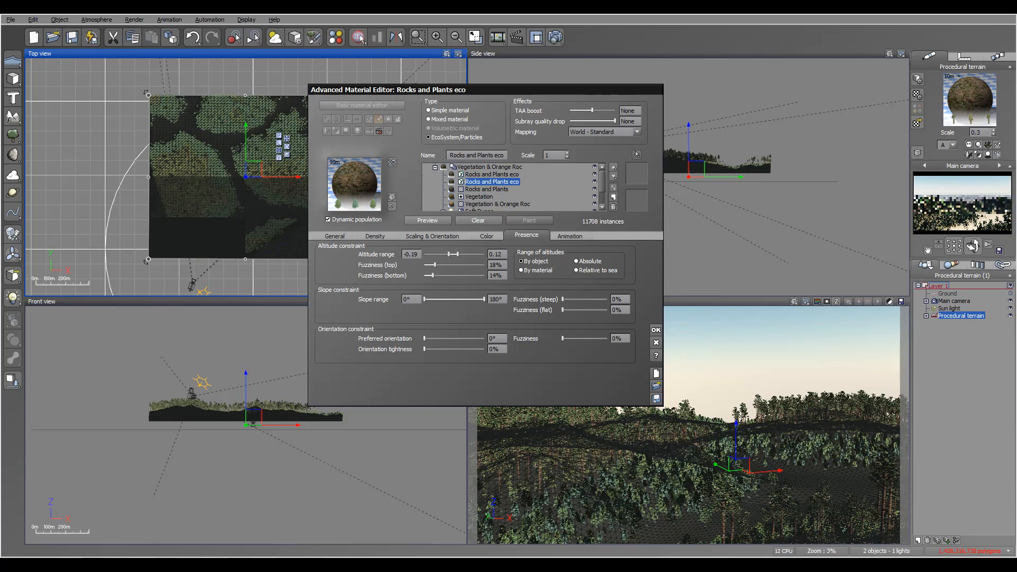
pyautogui.click(427, 220)
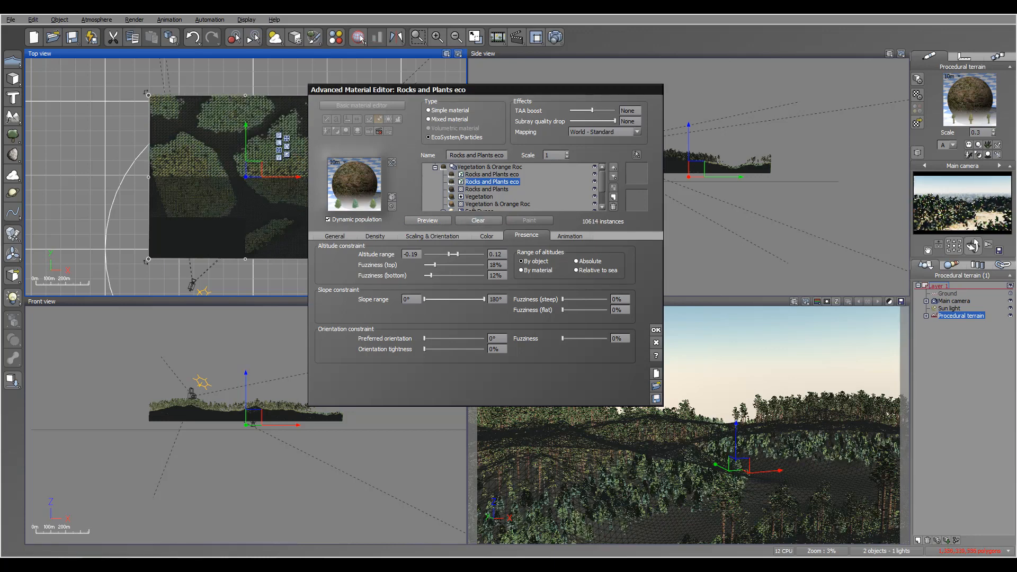
pyautogui.moveTo(458, 254); pyautogui.dragTo(462, 254)
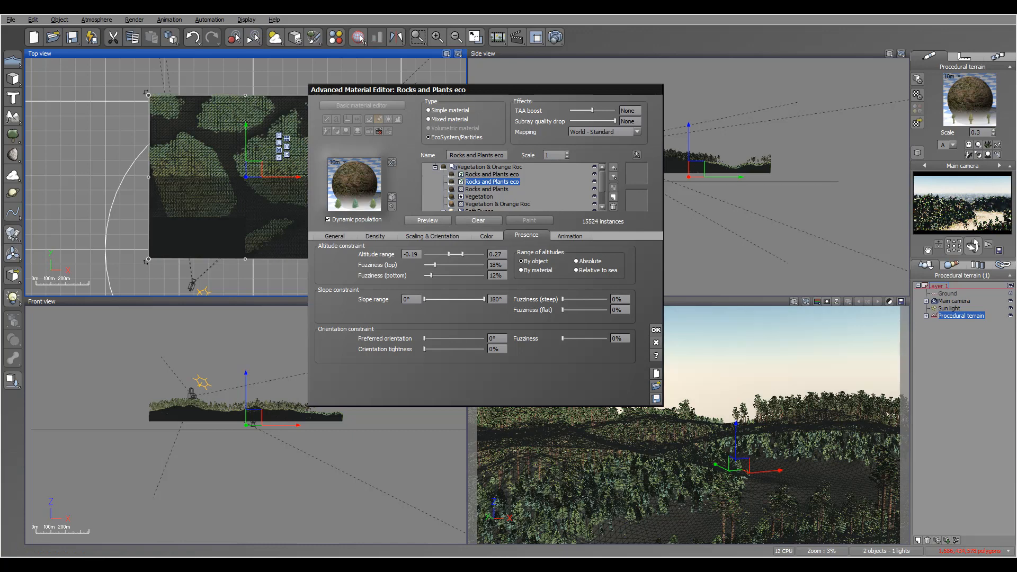
pyautogui.press('Return')
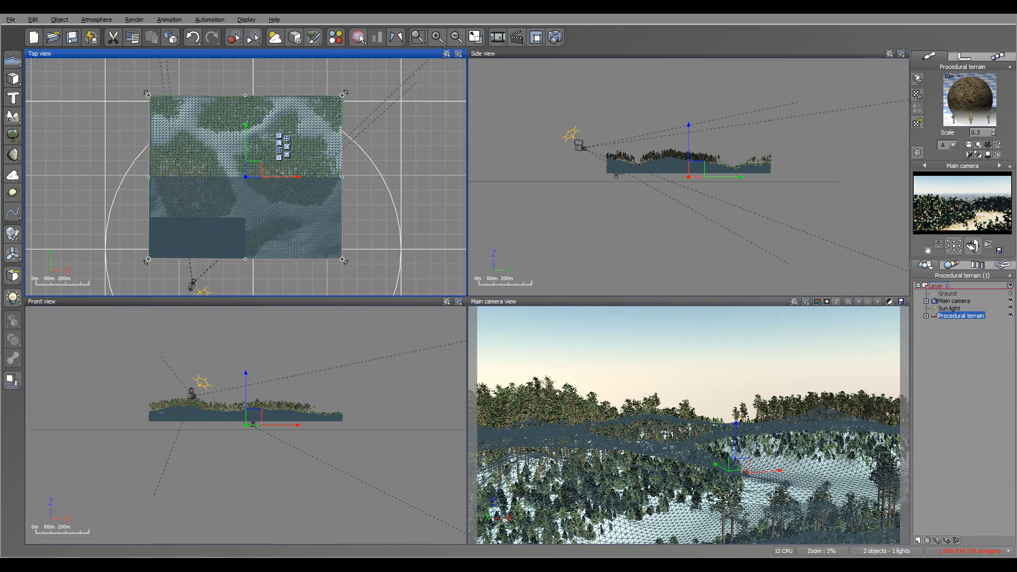
# - Move the sun light beside the terrain's right edge in the top view and raise it above the trees
pyautogui.click(948, 308)
pyautogui.moveTo(245, 177); pyautogui.dragTo(295, 223, button='right')
pyautogui.moveTo(294, 223); pyautogui.dragTo(447, 140)
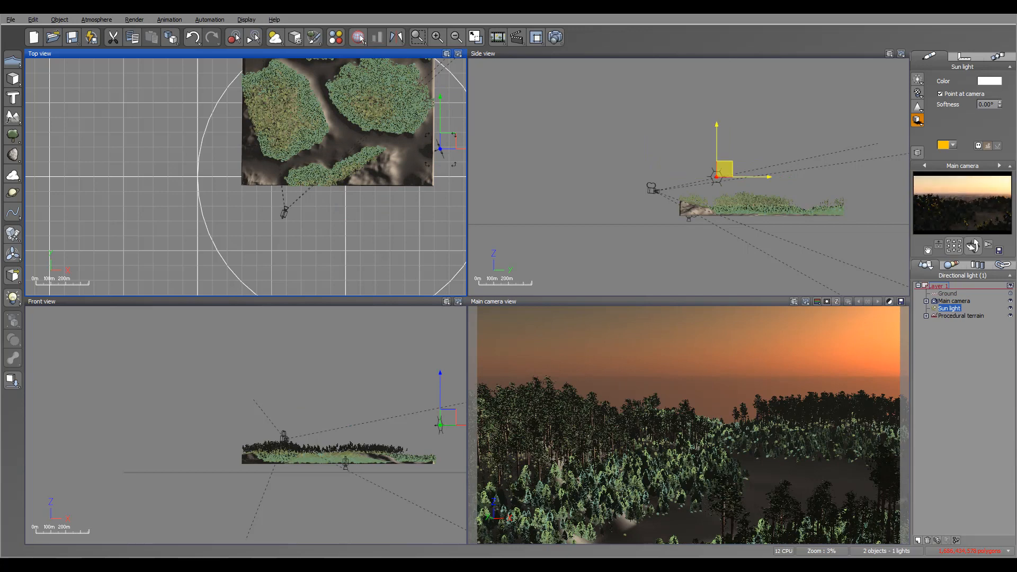
pyautogui.moveTo(724, 169); pyautogui.dragTo(723, 147)
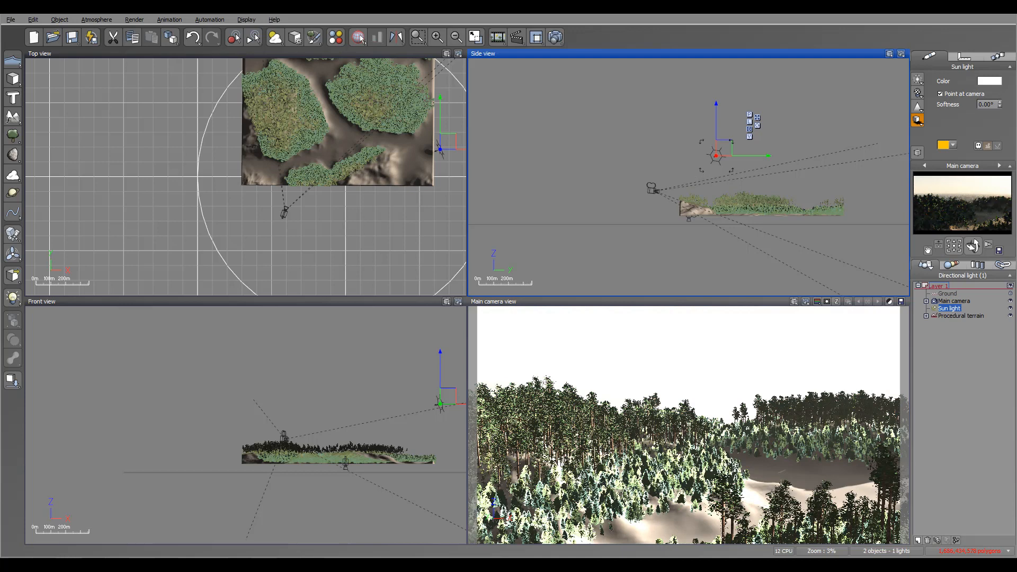
# - Shift the main camera left along the terrain's front edge and turn it right toward the sandy valley
pyautogui.click(953, 301)
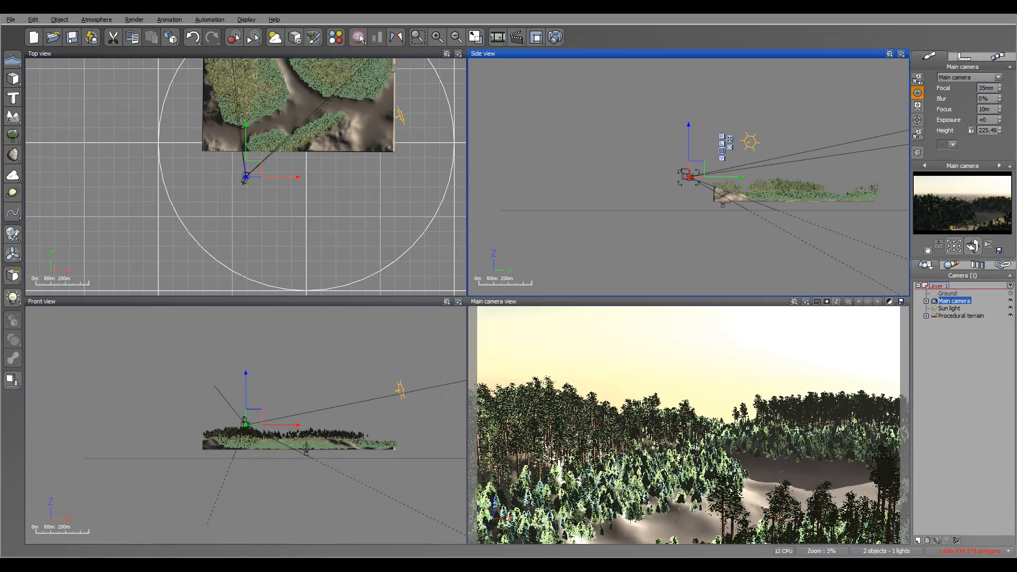
pyautogui.moveTo(280, 176); pyautogui.dragTo(360, 238, button='right')
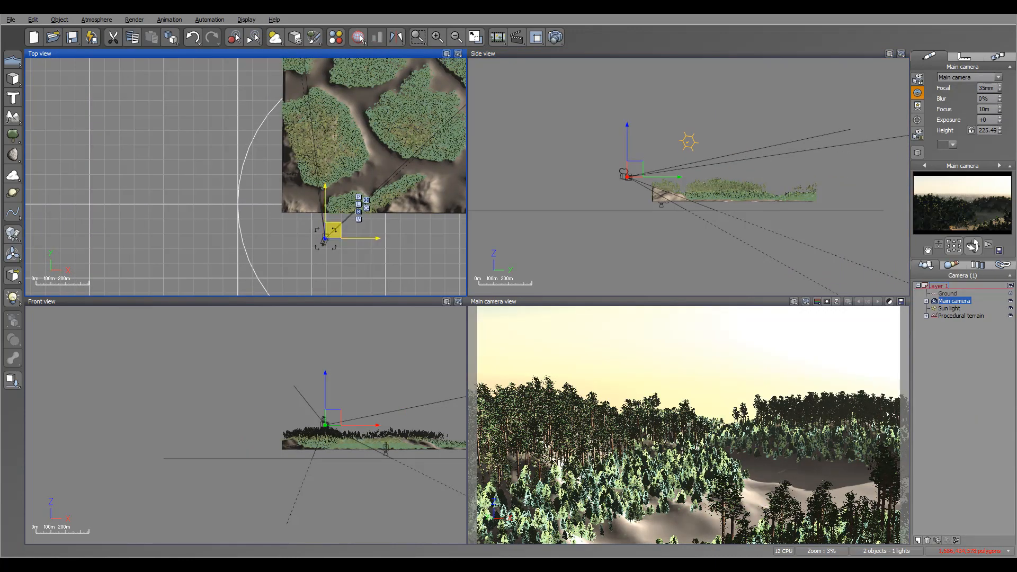
pyautogui.moveTo(334, 230); pyautogui.dragTo(312, 228)
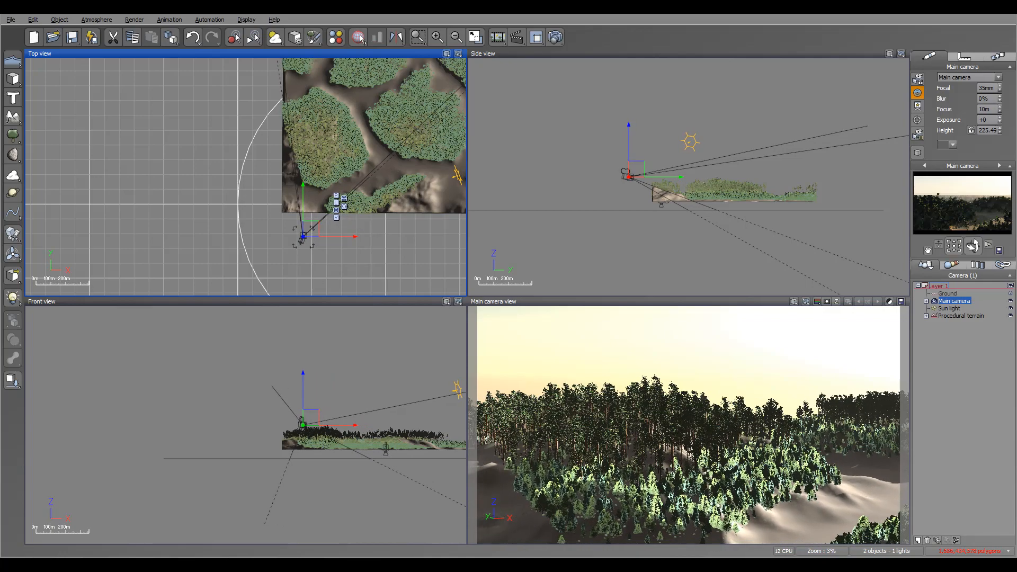
pyautogui.moveTo(973, 245); pyautogui.dragTo(990, 242)
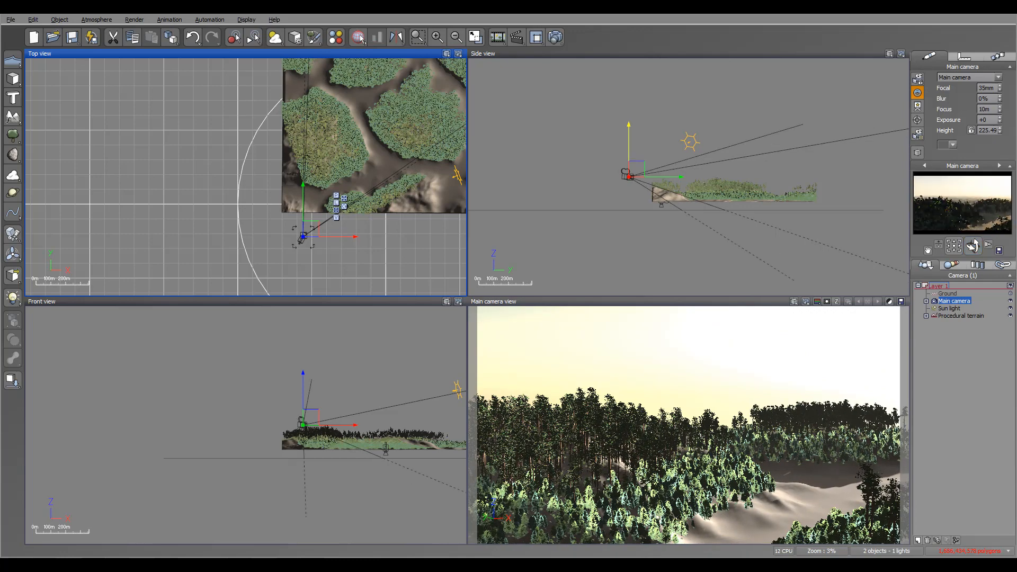
# - Tilt the main camera down toward the forest and adjust its height to 200.44
pyautogui.moveTo(628, 143); pyautogui.dragTo(628, 133)
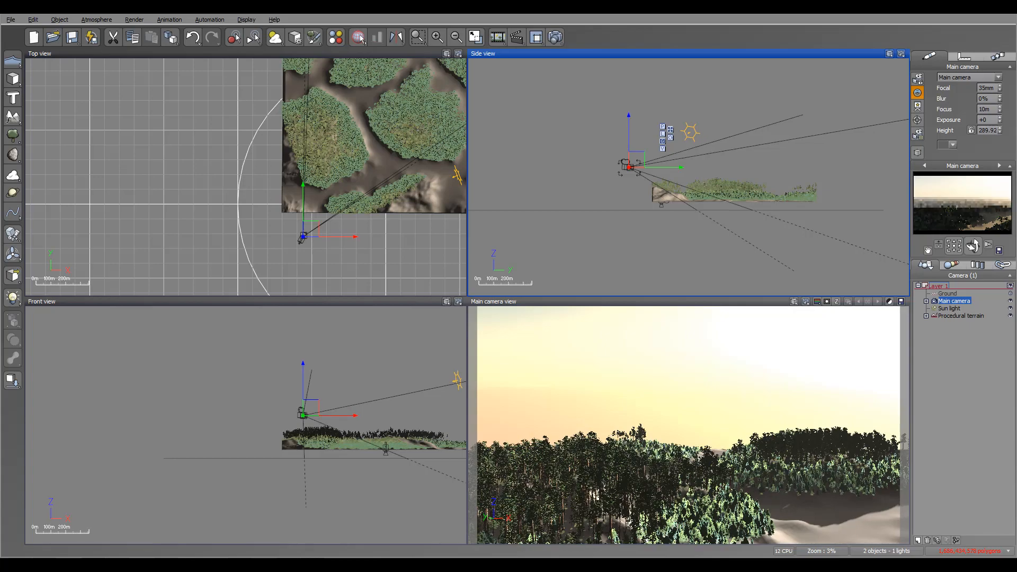
pyautogui.moveTo(972, 245); pyautogui.dragTo(972, 251)
pyautogui.moveTo(973, 245)
pyautogui.mouseDown()
pyautogui.moveTo(973, 261)
pyautogui.moveTo(973, 250)
pyautogui.mouseUp()
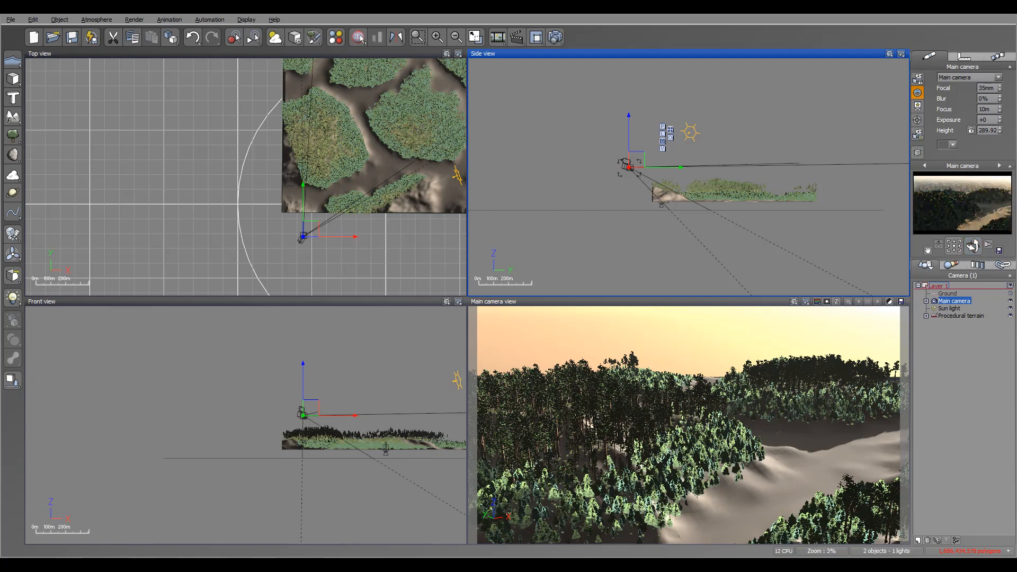
pyautogui.moveTo(638, 159)
pyautogui.mouseDown()
pyautogui.moveTo(641, 142)
pyautogui.moveTo(642, 154)
pyautogui.mouseUp()
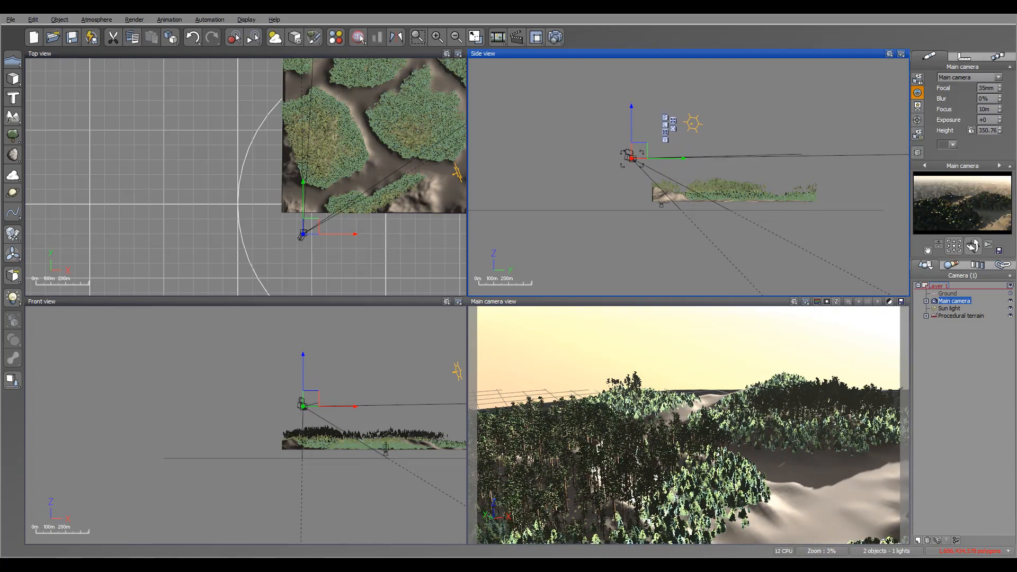
pyautogui.moveTo(640, 152); pyautogui.dragTo(640, 174)
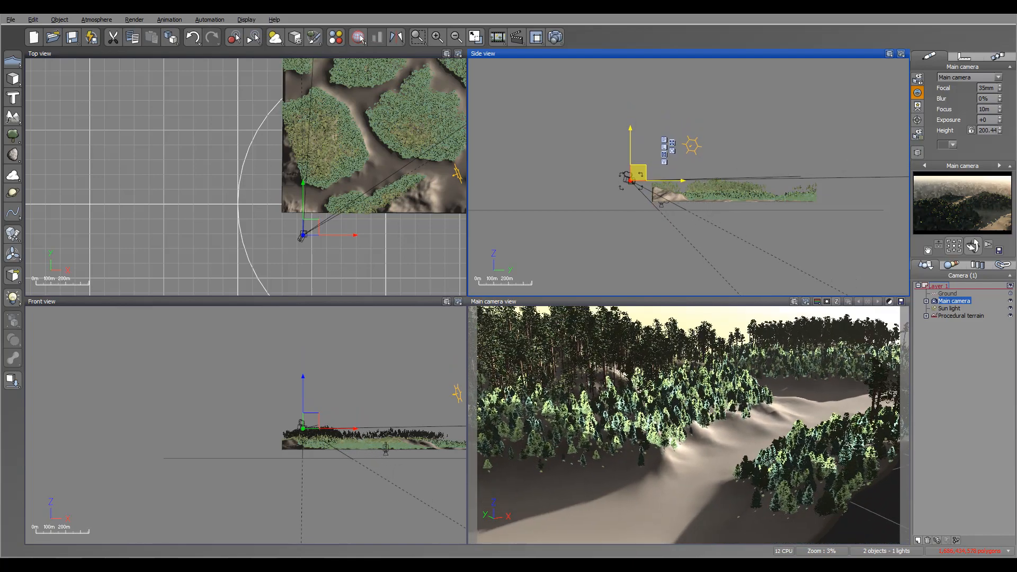
# - Move the main camera to the terrain's front-left corner, lower it to a height of 161.07 and aim it along the valley
pyautogui.moveTo(302, 236)
pyautogui.mouseDown()
pyautogui.moveTo(287, 235)
pyautogui.moveTo(297, 232)
pyautogui.mouseUp()
pyautogui.moveTo(973, 246); pyautogui.dragTo(978, 246)
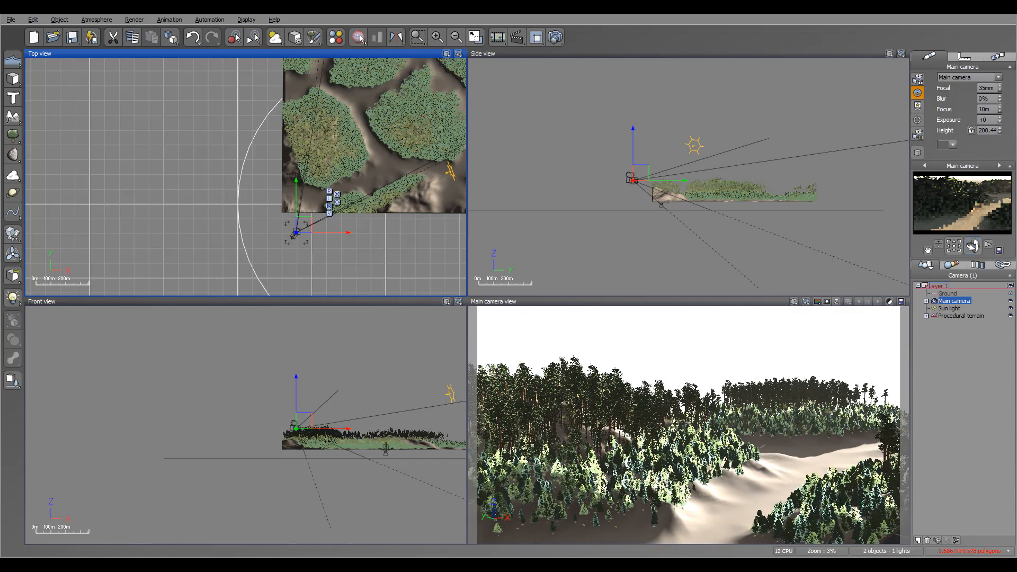
pyautogui.moveTo(303, 225)
pyautogui.mouseDown()
pyautogui.moveTo(316, 219)
pyautogui.moveTo(303, 207)
pyautogui.mouseUp()
pyautogui.moveTo(972, 246)
pyautogui.mouseDown()
pyautogui.moveTo(986, 246)
pyautogui.moveTo(974, 254)
pyautogui.mouseUp()
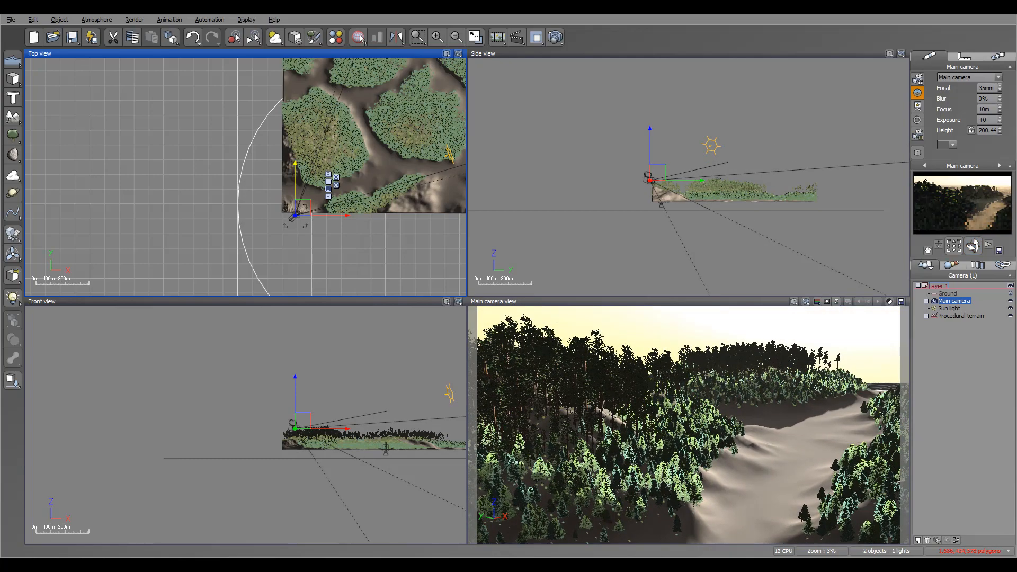
pyautogui.moveTo(299, 204); pyautogui.dragTo(297, 210)
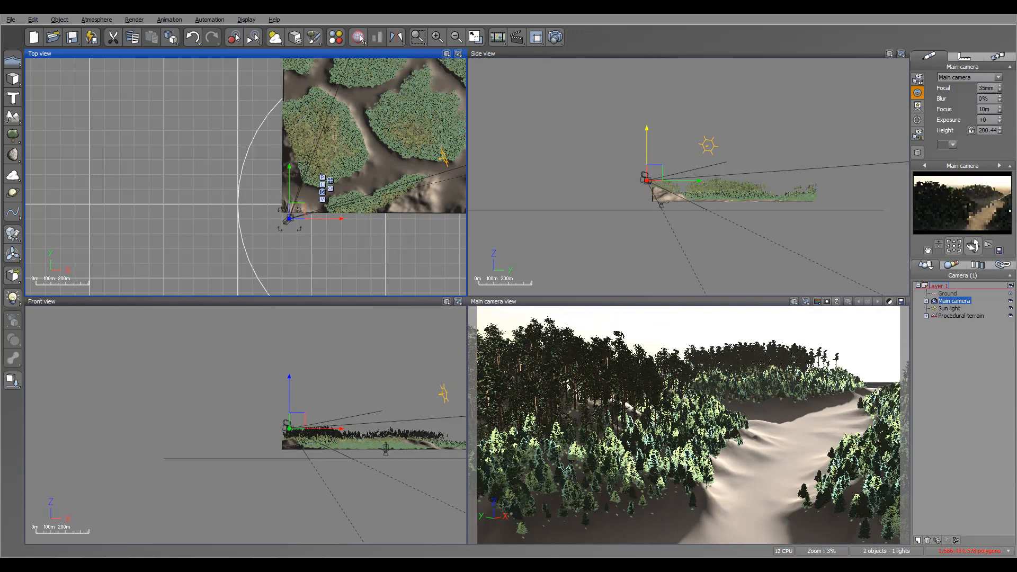
pyautogui.moveTo(646, 151); pyautogui.dragTo(647, 164)
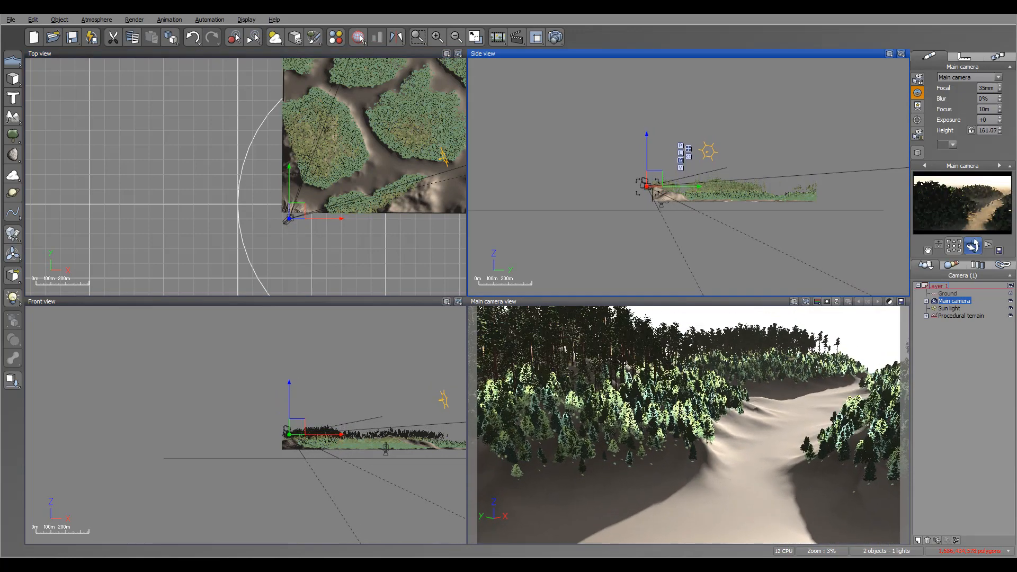
pyautogui.moveTo(973, 246); pyautogui.dragTo(973, 231)
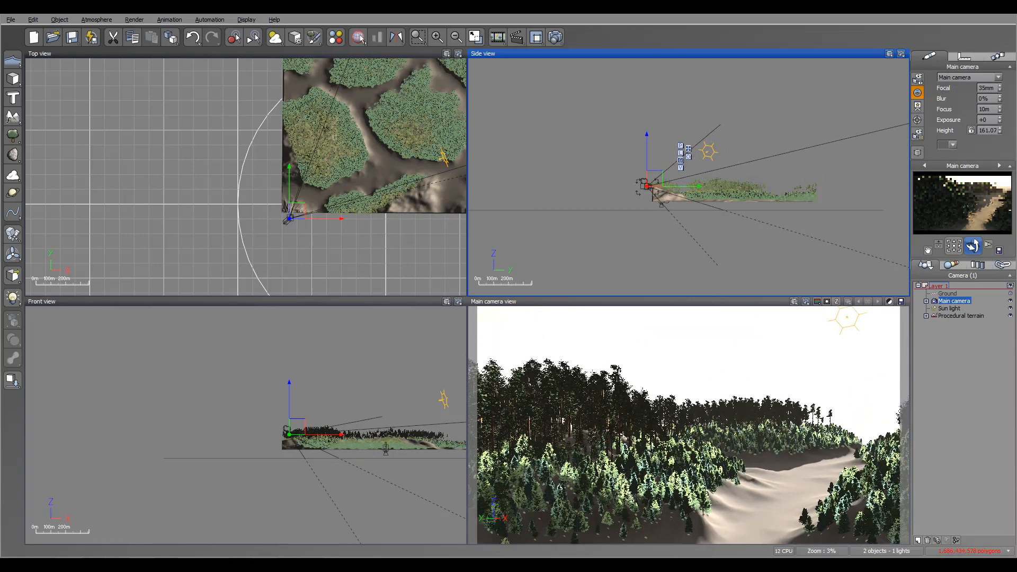
# - Render the scene from the main camera, accept the post render options and dismiss the render display
pyautogui.click(555, 37)
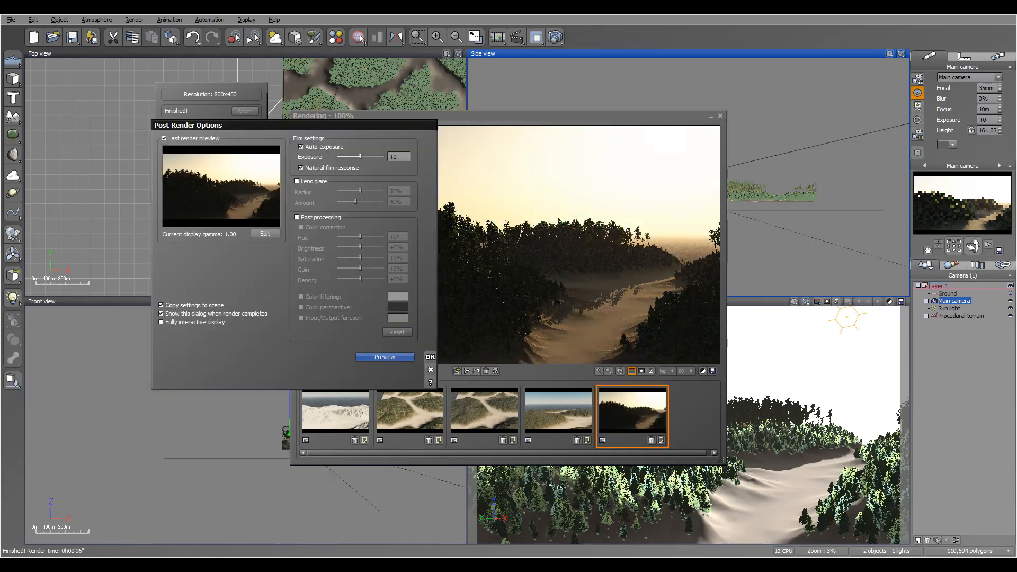
pyautogui.press('Return')
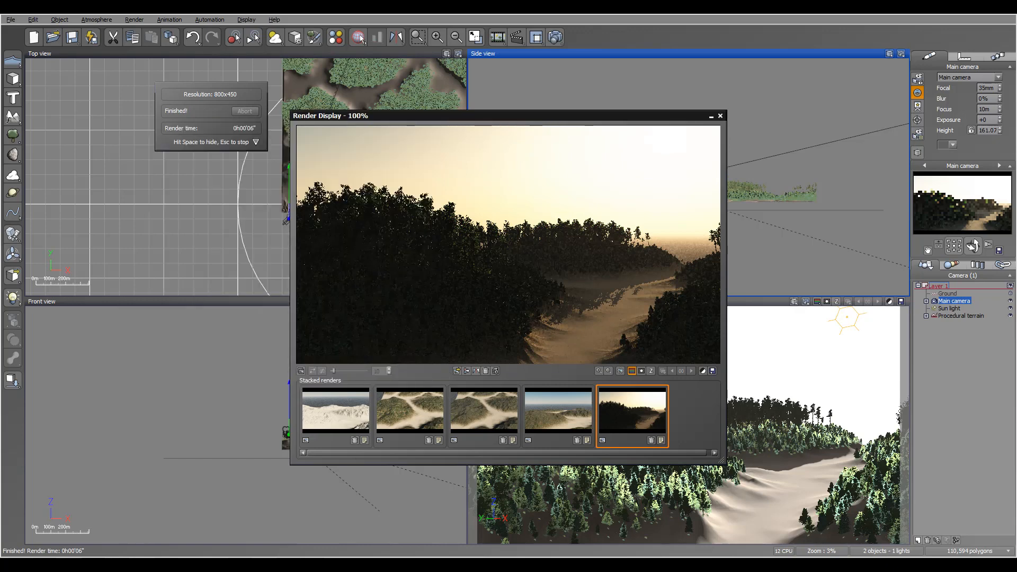
pyautogui.press('space')
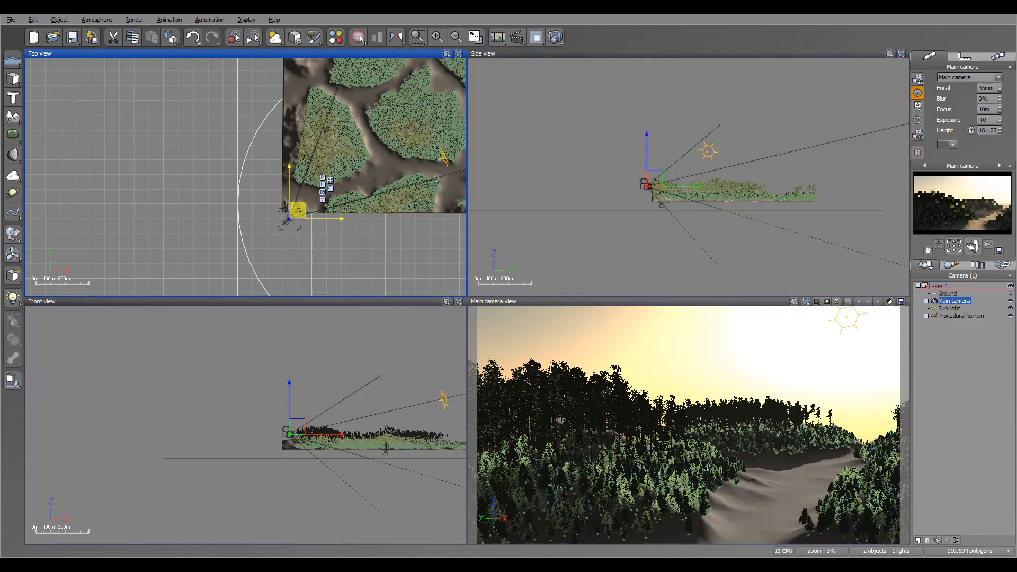
# - Move the main camera right and back from the terrain's corner, turn it left and raise it to a height of 168.23
pyautogui.moveTo(295, 223); pyautogui.dragTo(319, 218)
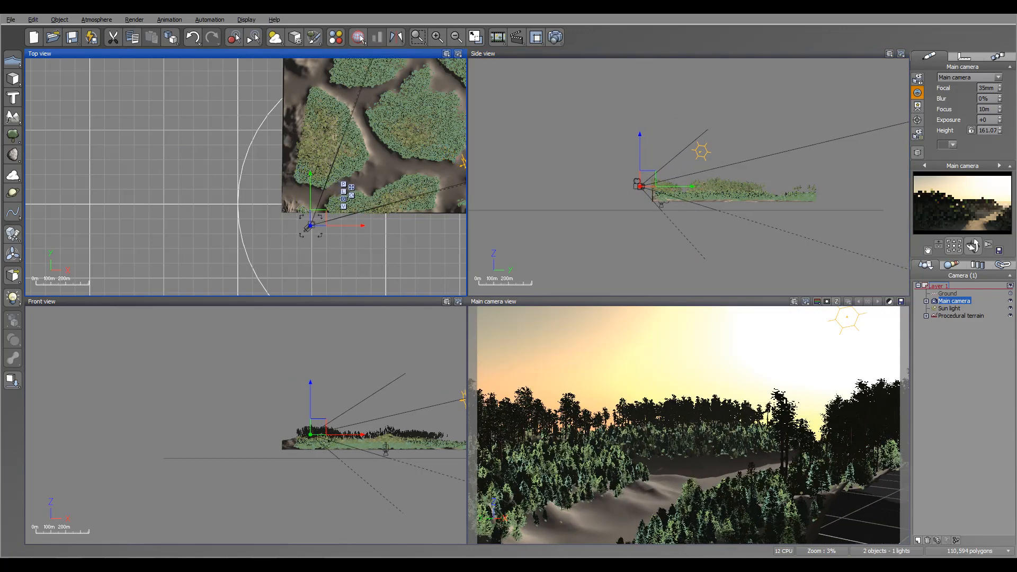
pyautogui.moveTo(973, 246); pyautogui.dragTo(954, 243)
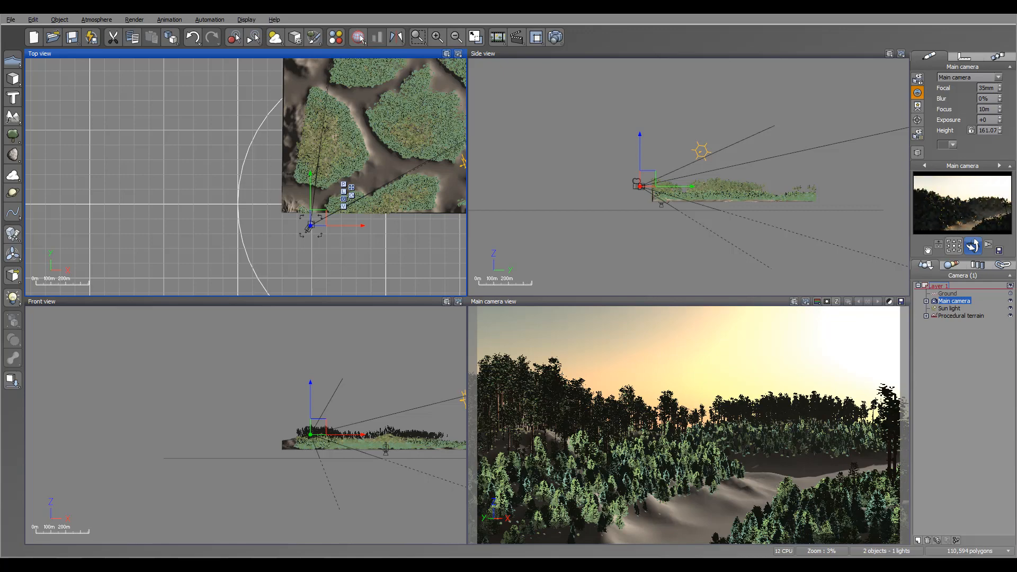
pyautogui.moveTo(309, 227); pyautogui.dragTo(310, 229)
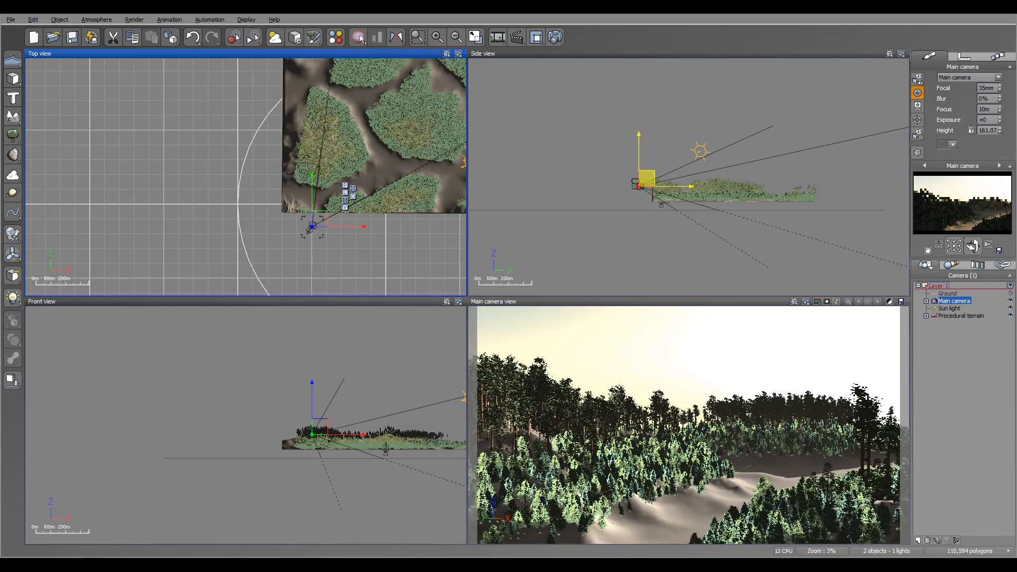
pyautogui.moveTo(638, 185); pyautogui.dragTo(638, 183)
pyautogui.moveTo(972, 246); pyautogui.dragTo(968, 242)
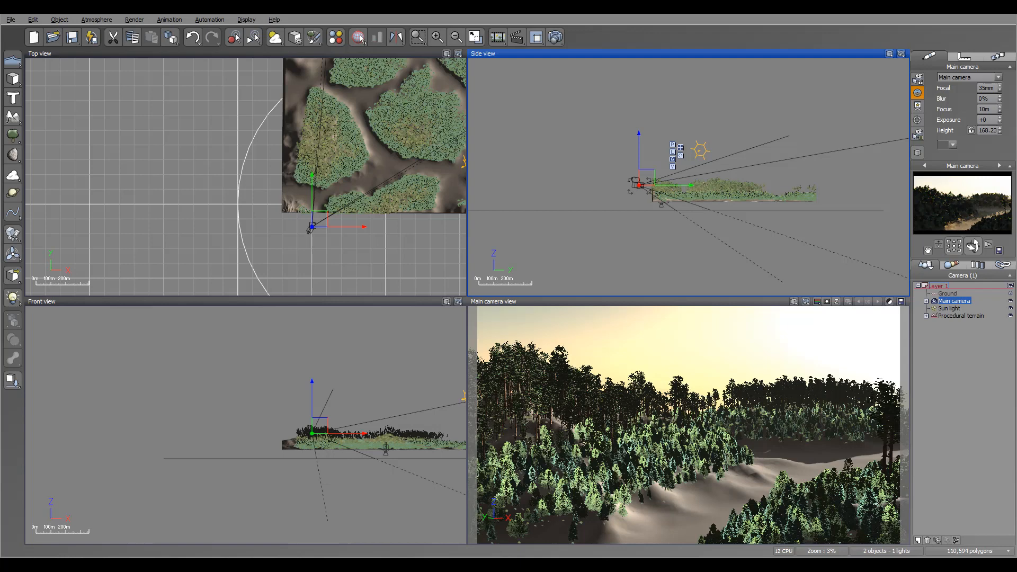
pyautogui.moveTo(328, 159); pyautogui.dragTo(285, 194, button='right')
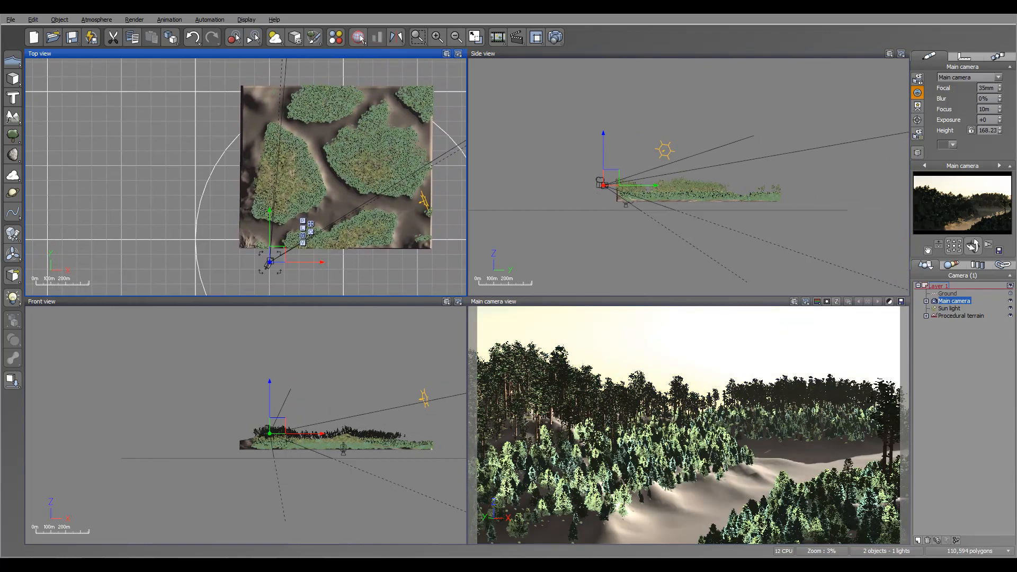